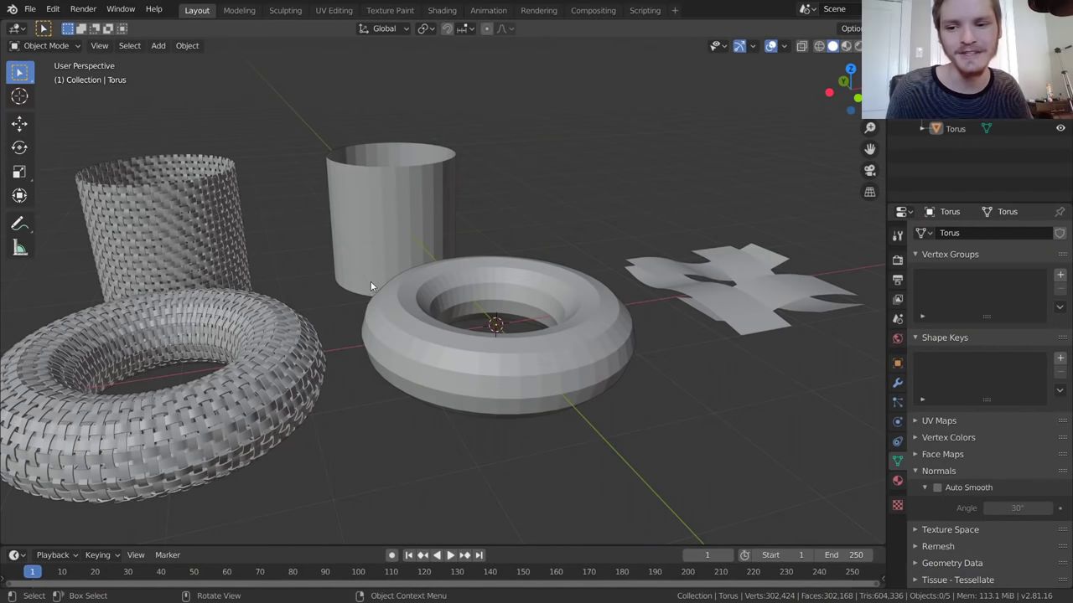
Step: Examine the woven torus and woven cylinder beside the plain cylinder in the example scene
middle_click_drag(270, 304, 305, 325)
middle_click_drag(594, 258, 495, 264, "shift")
left_click(592, 231)
scroll(471, 315, "up", 3)
left_click(458, 335)
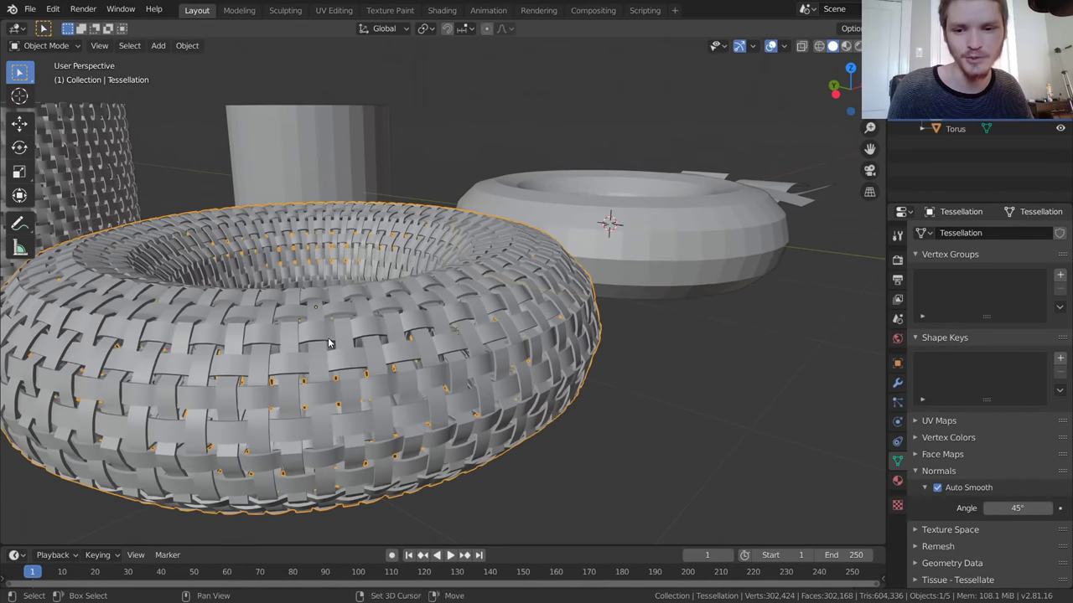
middle_click_drag(333, 342, 361, 316, "shift")
middle_click_drag(352, 194, 477, 277, "shift")
left_click(497, 253)
scroll(377, 260, "up", 2)
middle_click_drag(262, 272, 470, 310, "shift")
scroll(327, 267, "down", 3)
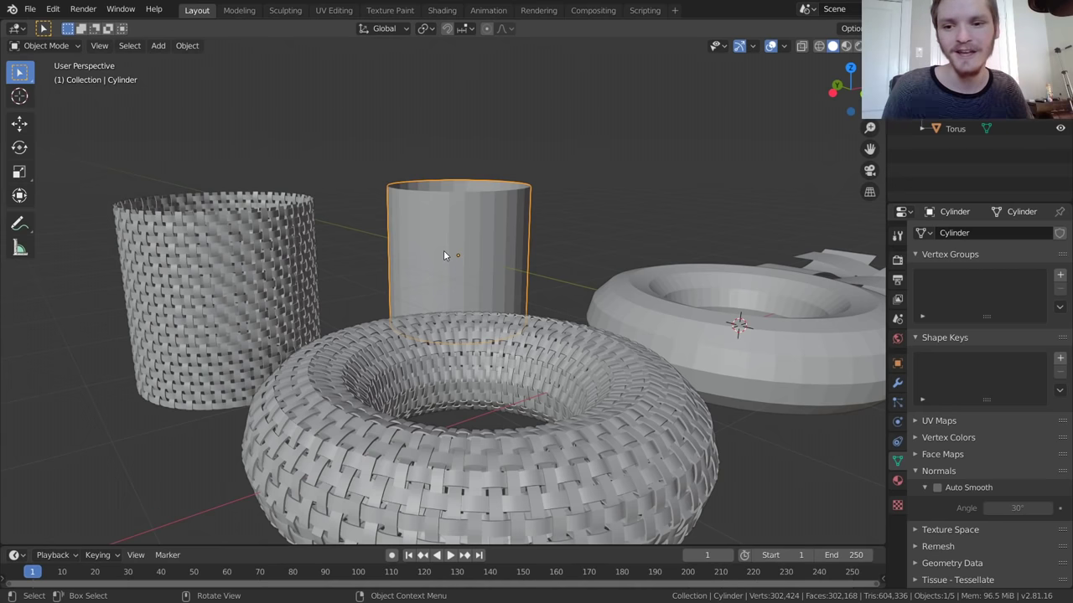
scroll(552, 261, "down", 3)
middle_click_drag(551, 260, 551, 329)
scroll(506, 369, "up", 2)
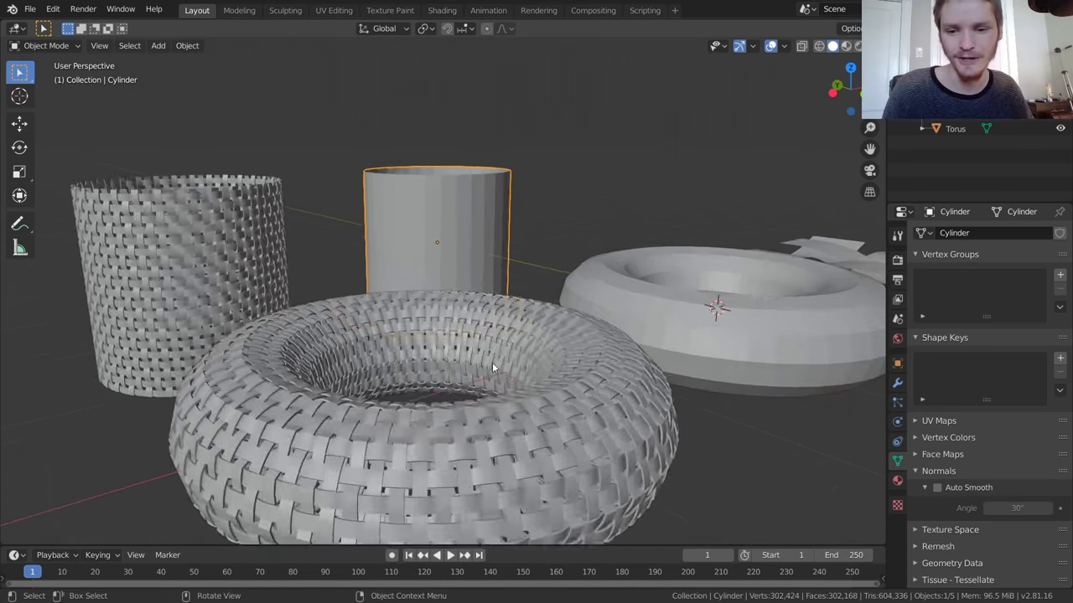
middle_click_drag(351, 352, 365, 279)
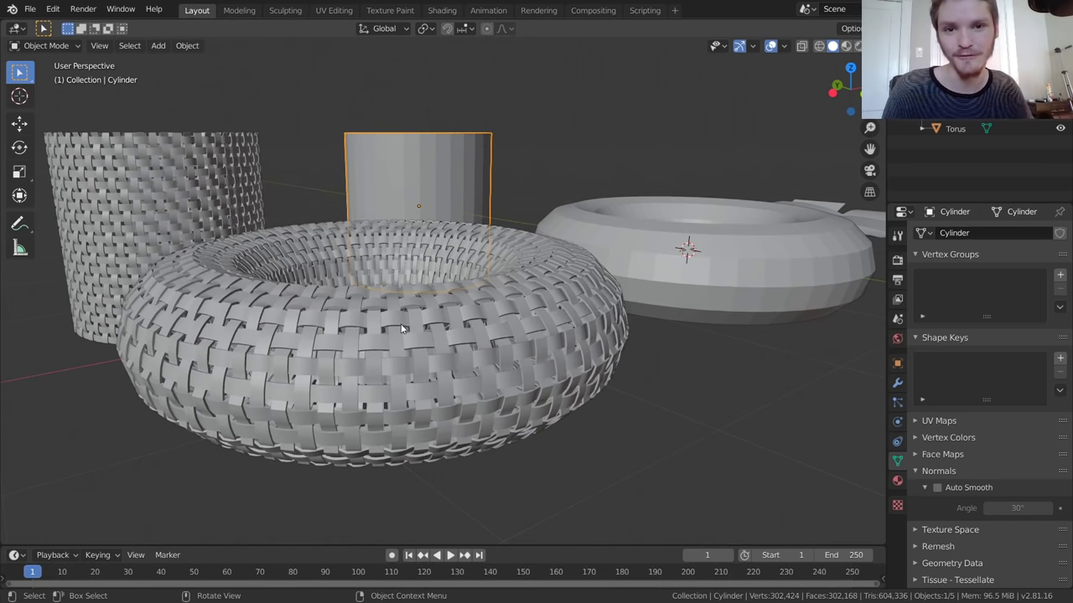
Step: Inspect the weave on the tessellated torus up close and compare it with the plain torus
left_click(486, 336)
middle_click_drag(453, 308, 474, 300)
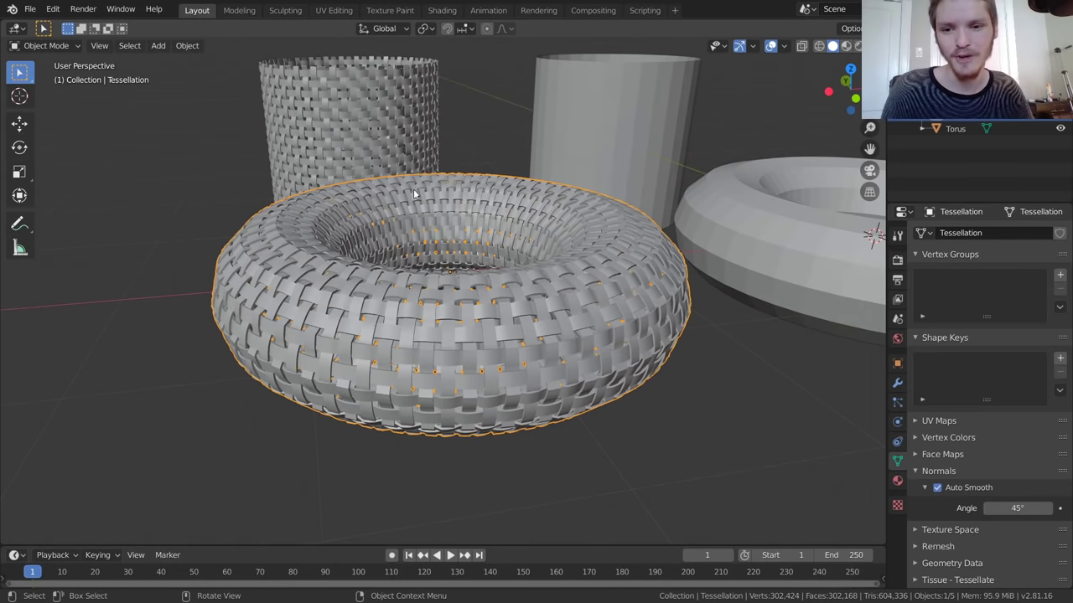
middle_click_drag(590, 220, 314, 265, "shift")
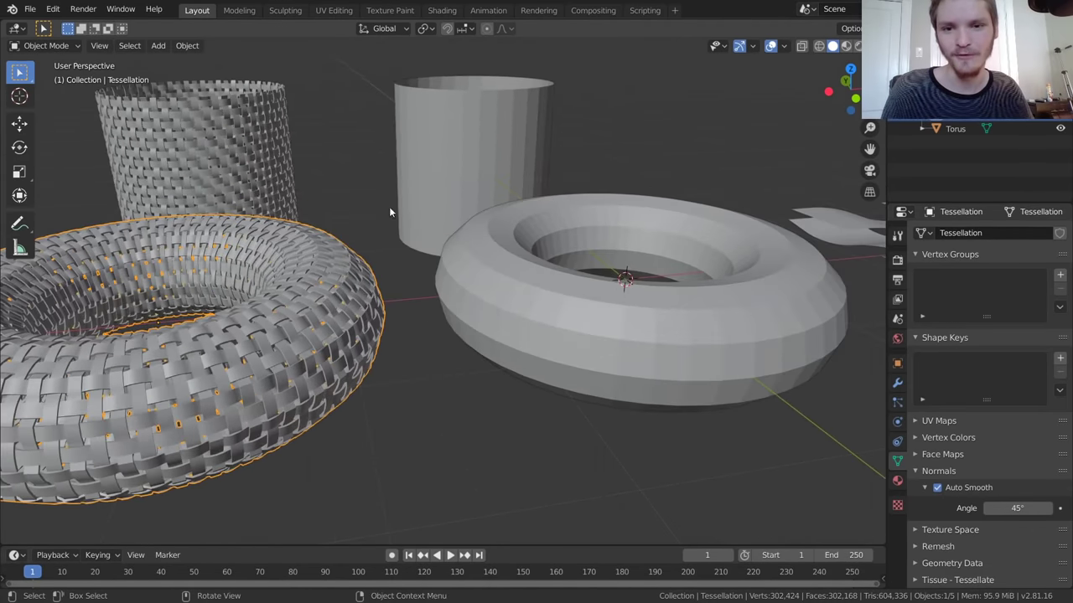
scroll(380, 238, "down", 1)
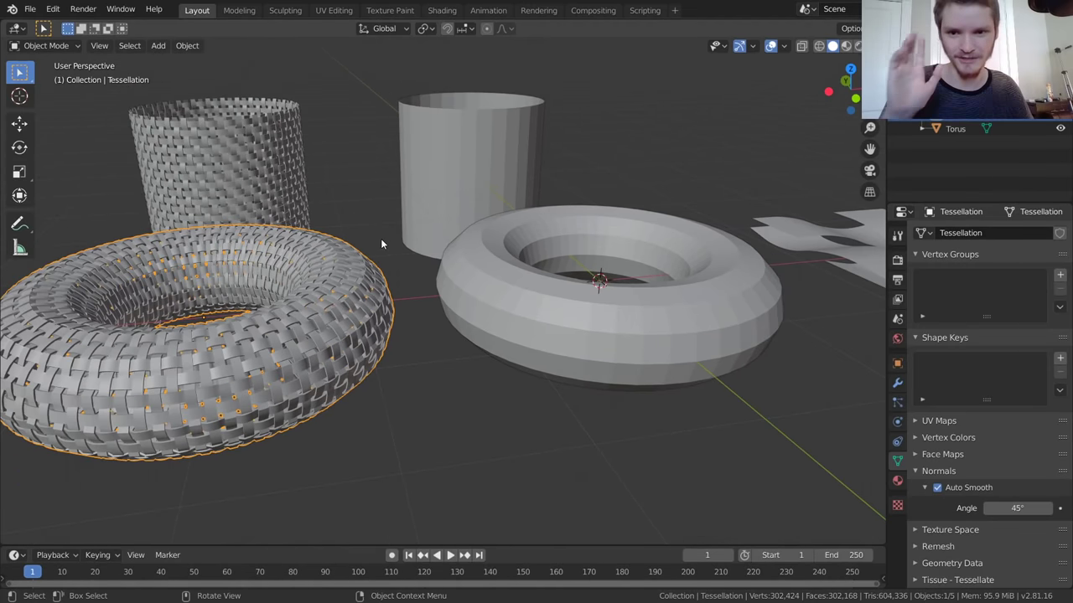
scroll(381, 247, "up", 2)
middle_click_drag(228, 278, 568, 223, "shift")
scroll(502, 300, "up", 2)
middle_click_drag(463, 310, 477, 267)
scroll(477, 266, "down", 4)
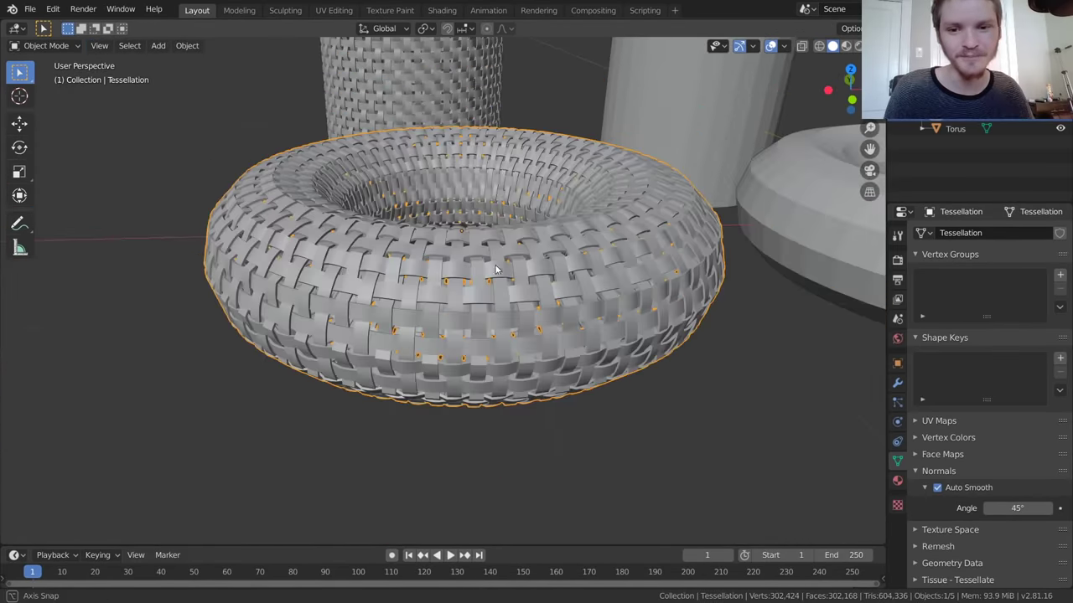
middle_click_drag(600, 177, 311, 247, "shift")
scroll(401, 220, "down", 2)
middle_click_drag(628, 232, 397, 240, "shift")
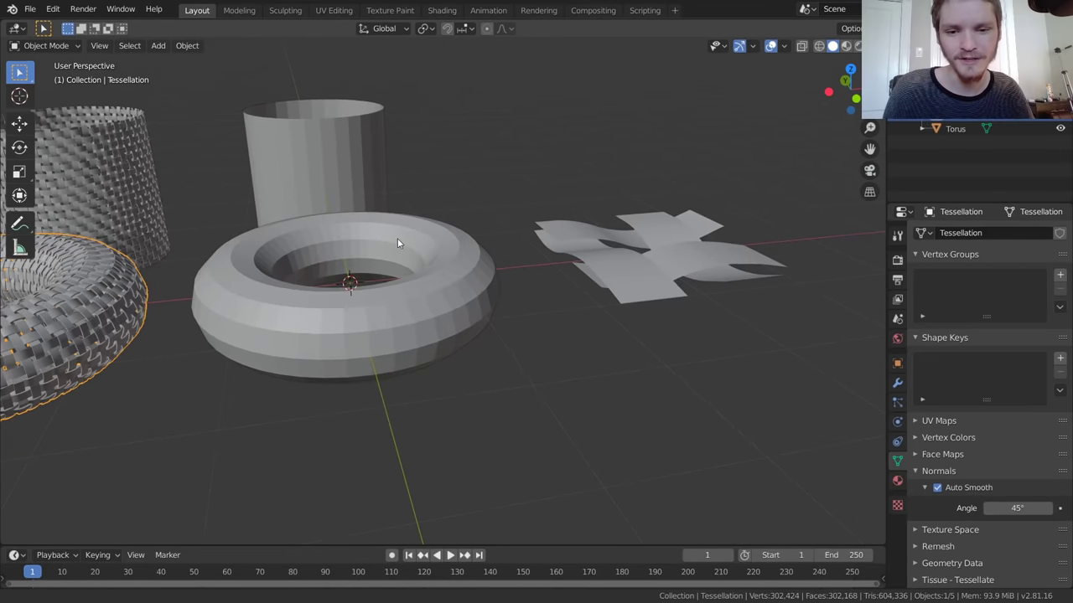
Step: Examine the plain torus's mesh in Edit Mode and the flat woven tile next to it
left_click(447, 313)
scroll(407, 315, "up", 3)
key("Tab")
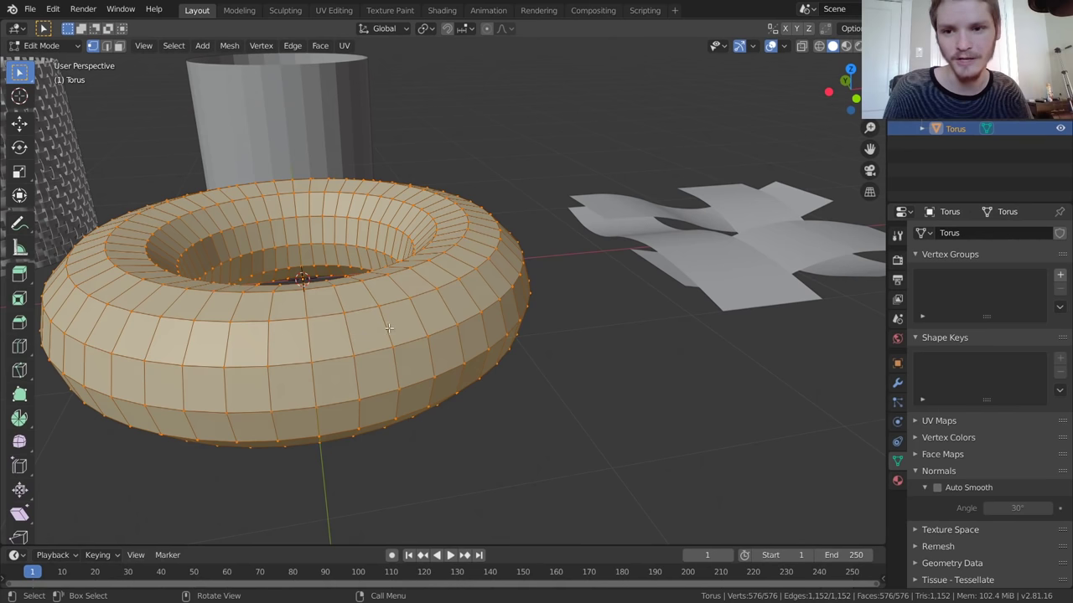
key("Tab")
middle_click_drag(526, 242, 323, 277, "shift")
left_click(489, 268)
middle_click_drag(489, 267, 486, 297)
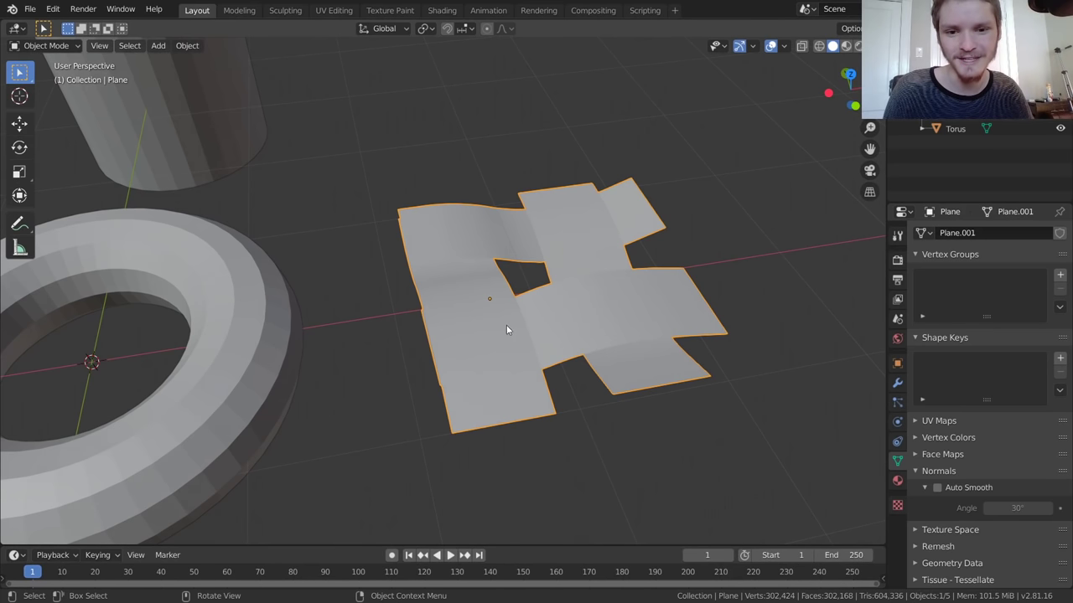
scroll(264, 359, "up", 3)
Step: Compare the plain torus's face layout in Edit Mode with the strips of the woven torus
left_click(336, 286)
key("Tab")
scroll(356, 243, "up", 2)
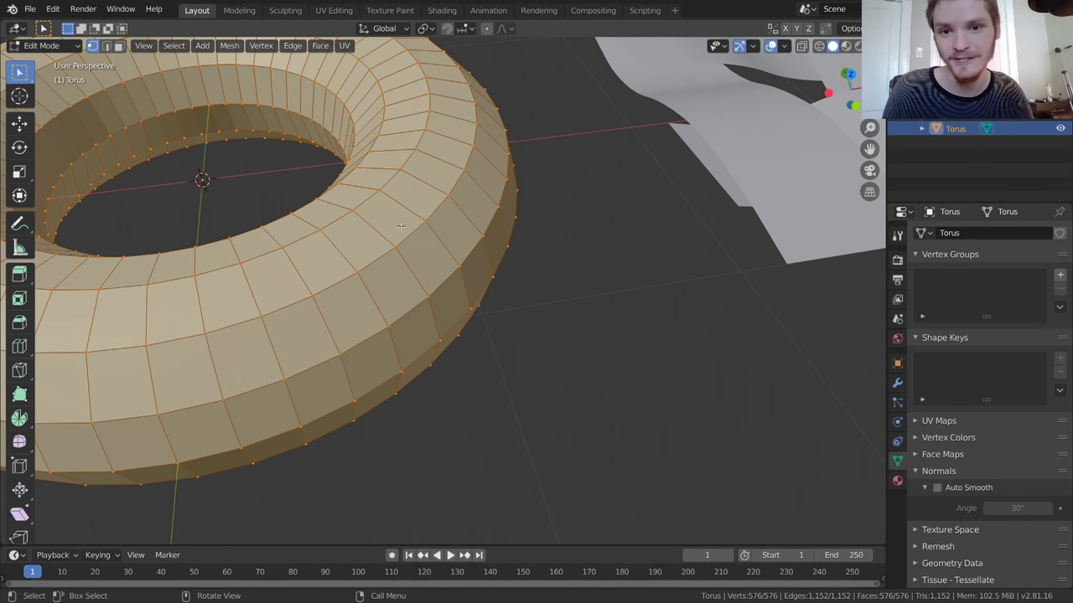
key("Tab")
scroll(412, 195, "down", 3)
middle_click_drag(246, 263, 533, 247, "shift")
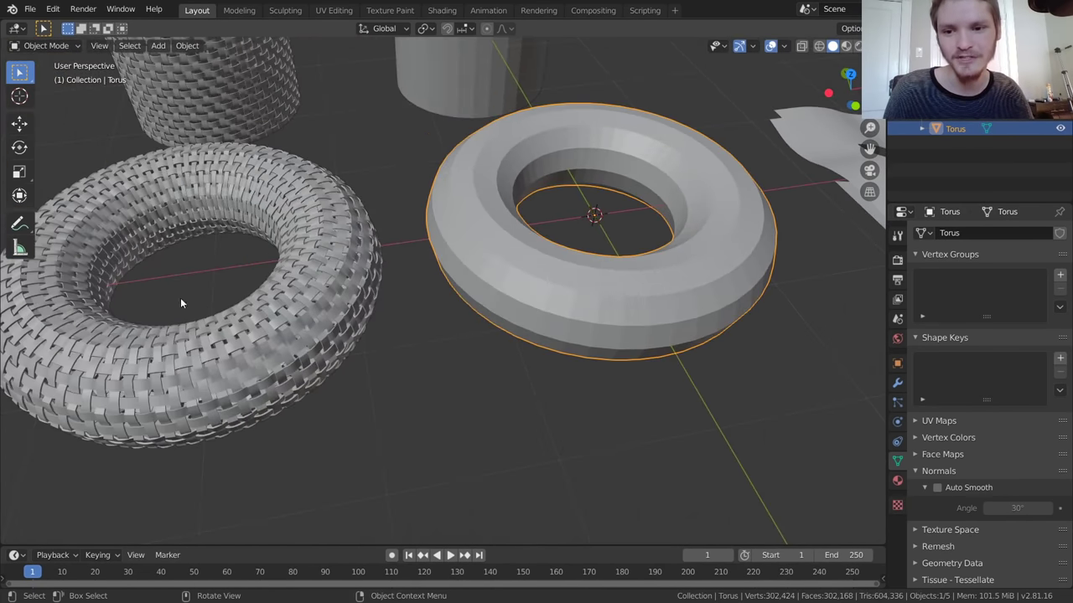
key("Tab")
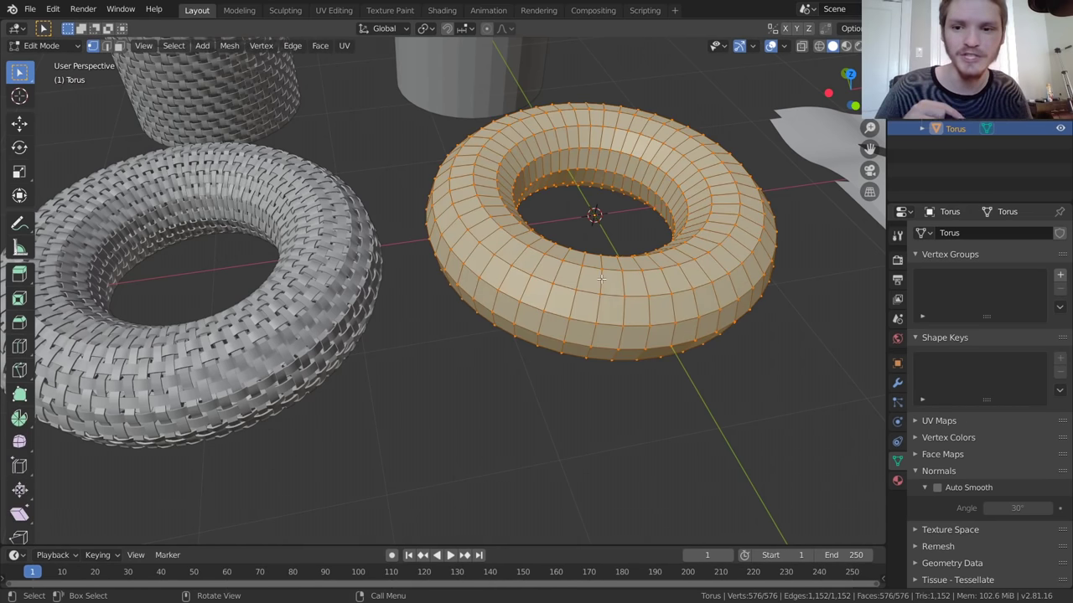
key("Tab")
left_click(306, 303)
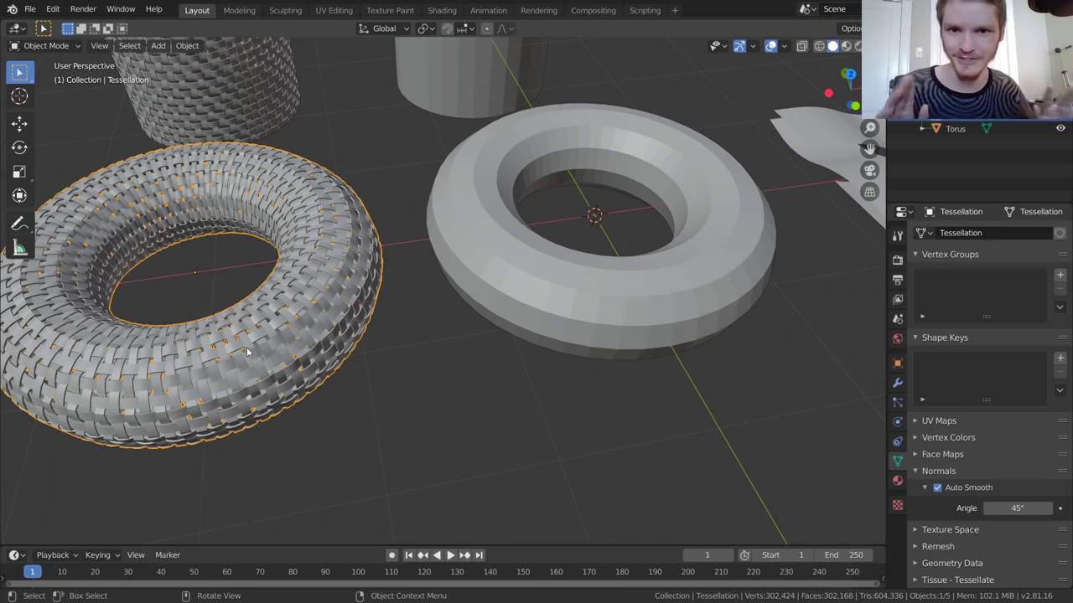
Step: Start a new file from the General template
scroll(325, 315, "down", 4)
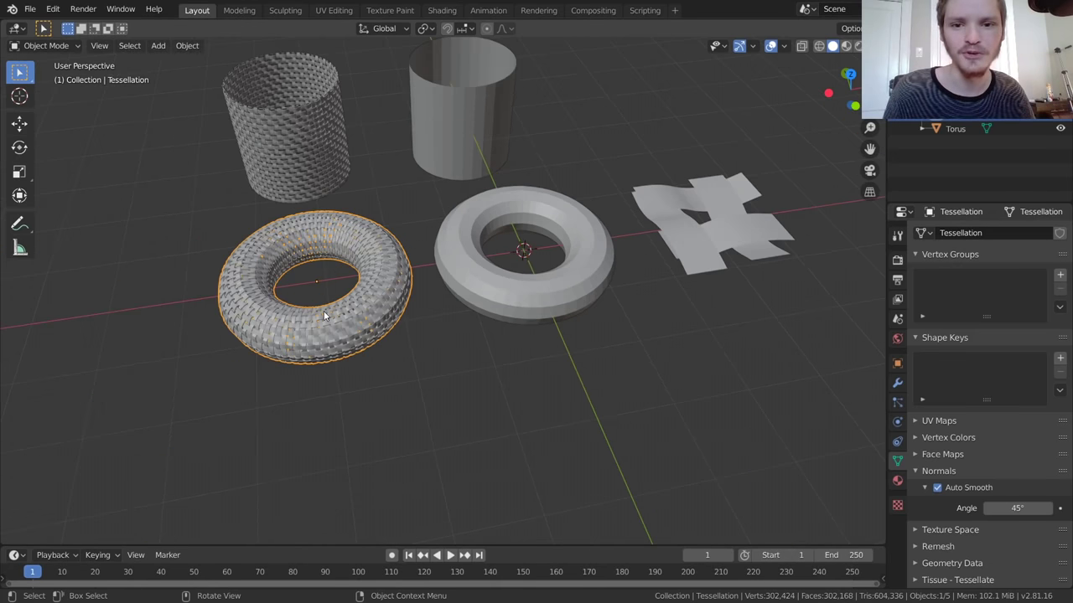
middle_click_drag(408, 258, 422, 232)
key("ctrl+n")
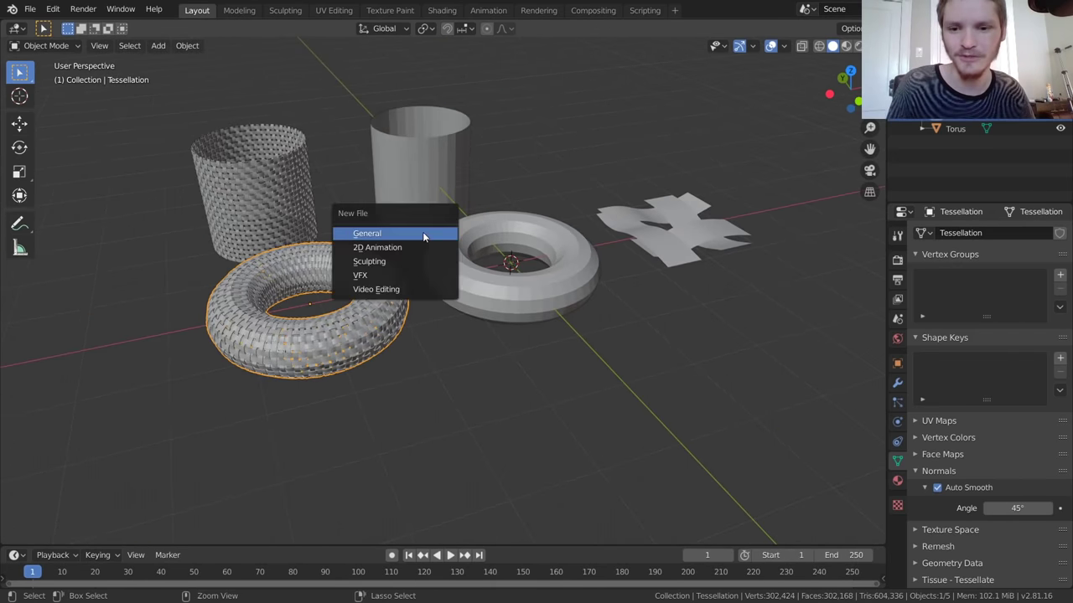
left_click(422, 231)
left_click(567, 323)
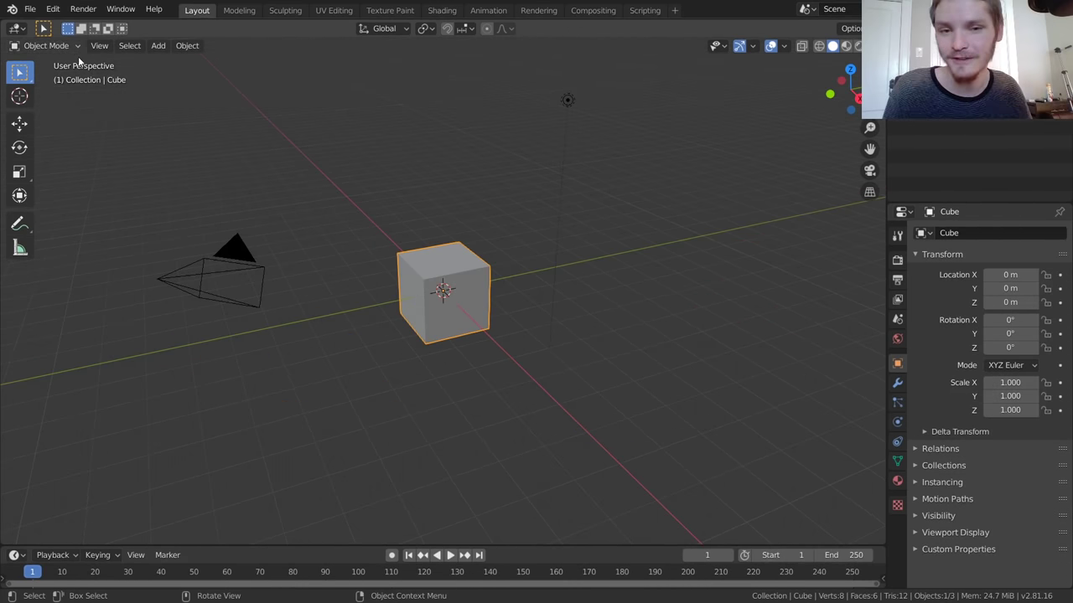
Step: Search the add-on preferences for "tissue" and check that Mesh: Tissue is enabled
left_click(53, 10)
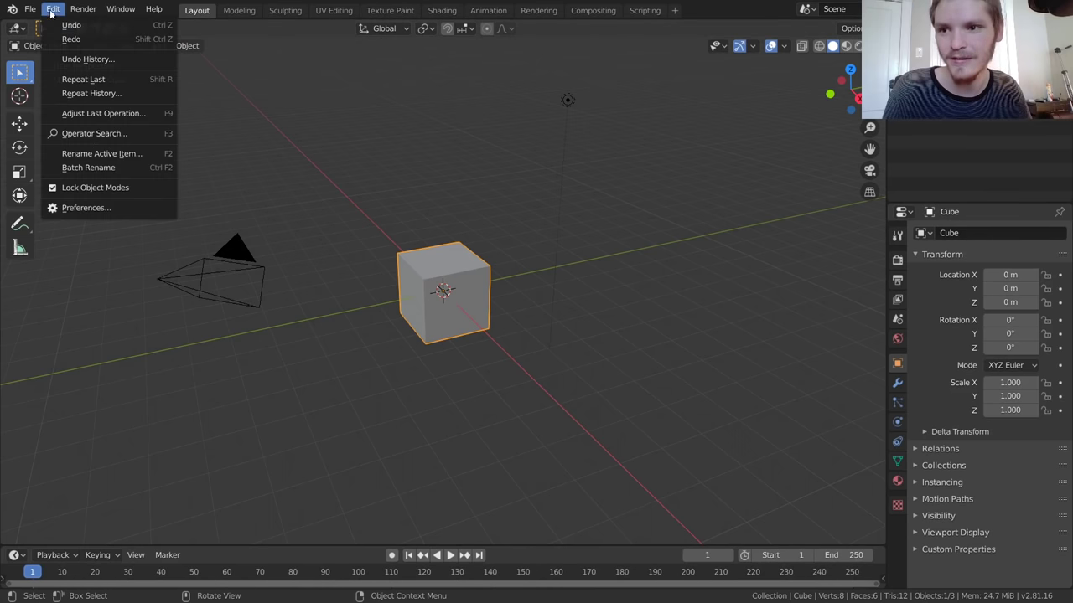
left_click(91, 207)
left_click(60, 173)
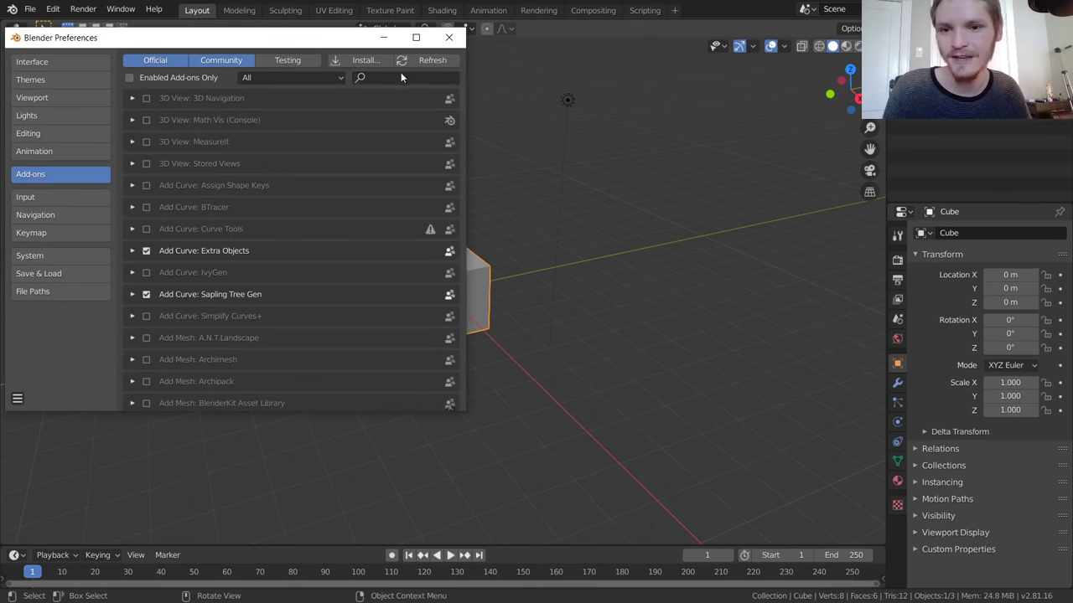
type("tissue")
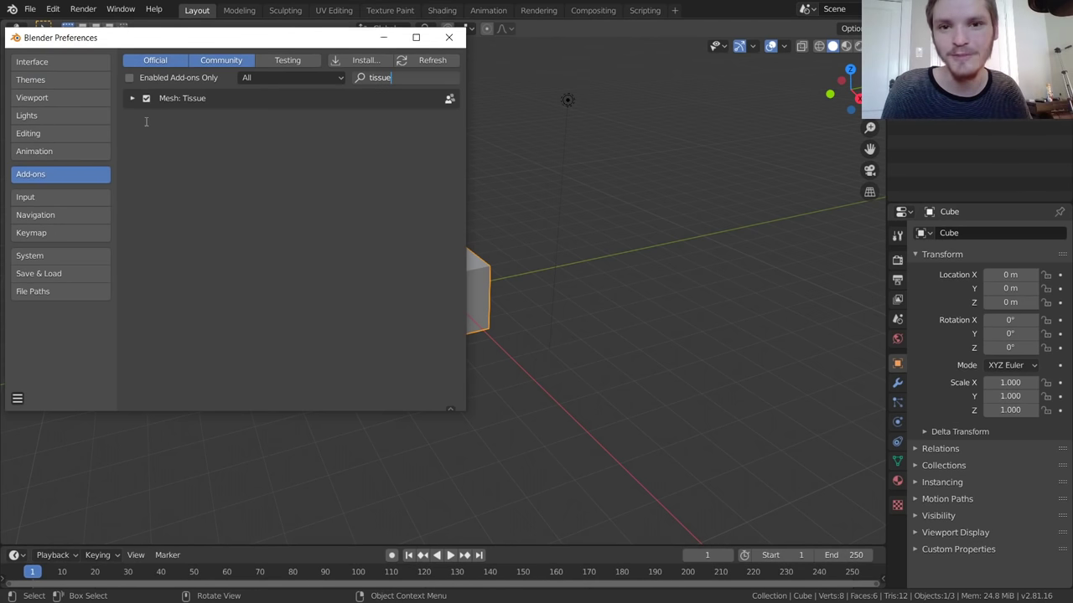
left_click(448, 37)
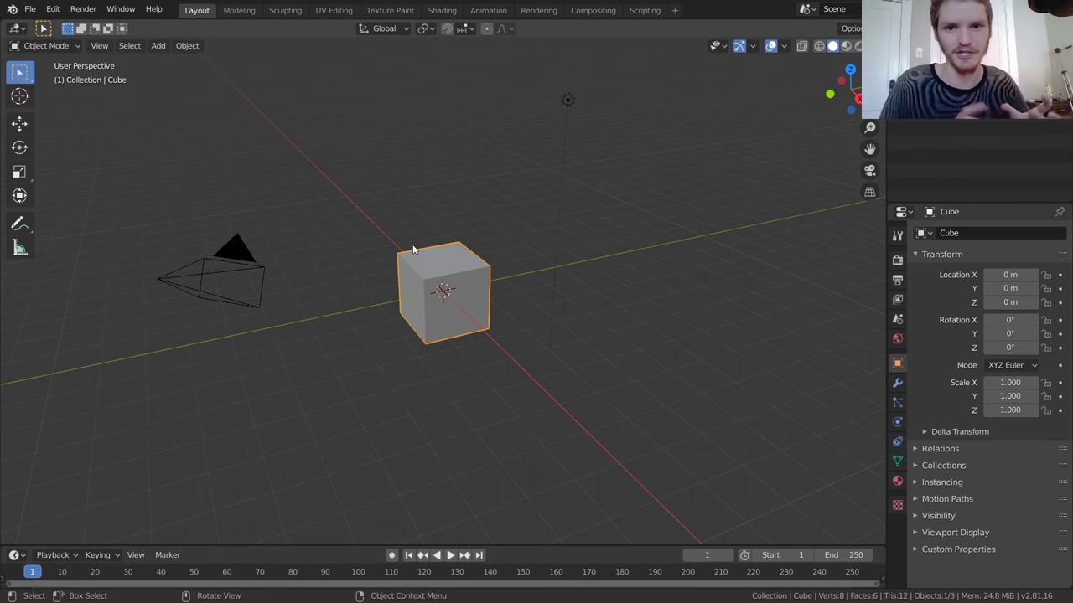
Step: Delete all the default objects from the scene
key("a")
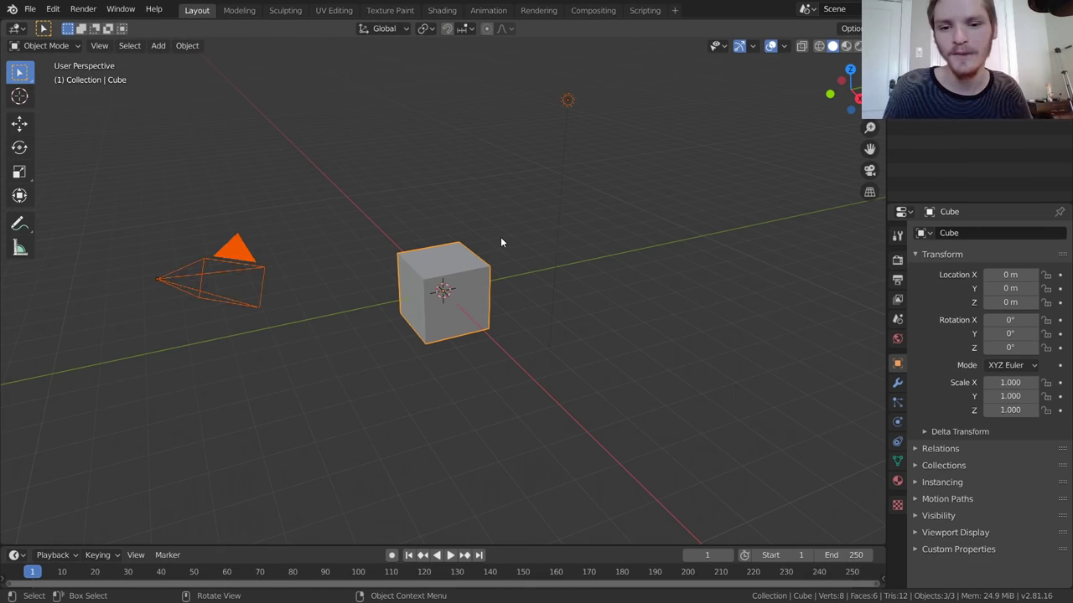
key("x")
left_click(500, 237)
Step: Add a torus at the origin and set its minor radius to 0.36 m
key("shift+a")
mouse_move(444, 231)
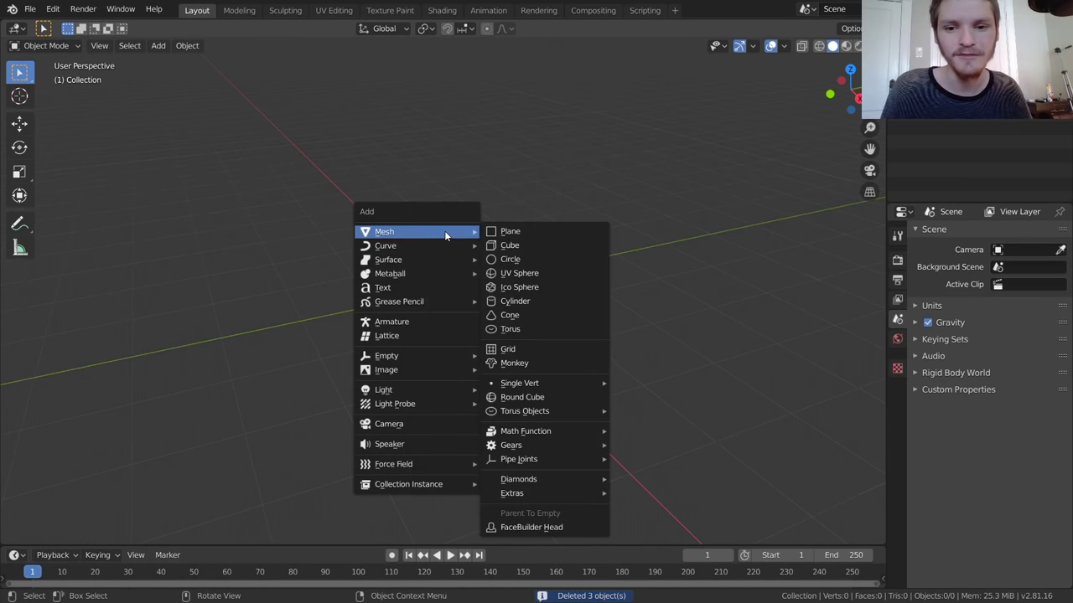
left_click(518, 329)
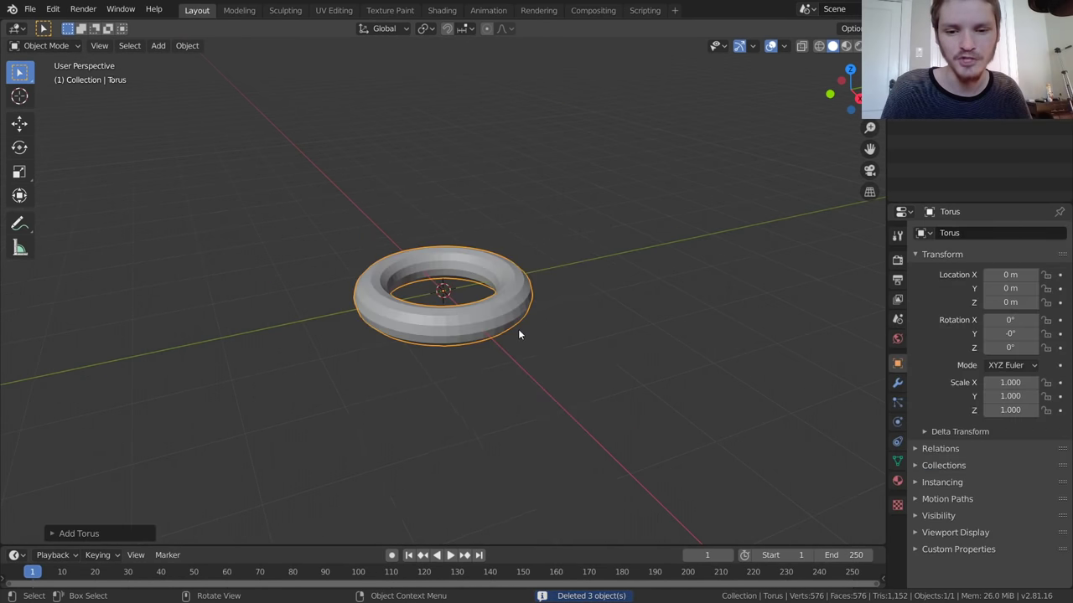
scroll(518, 328, "up", 5)
left_click(118, 528)
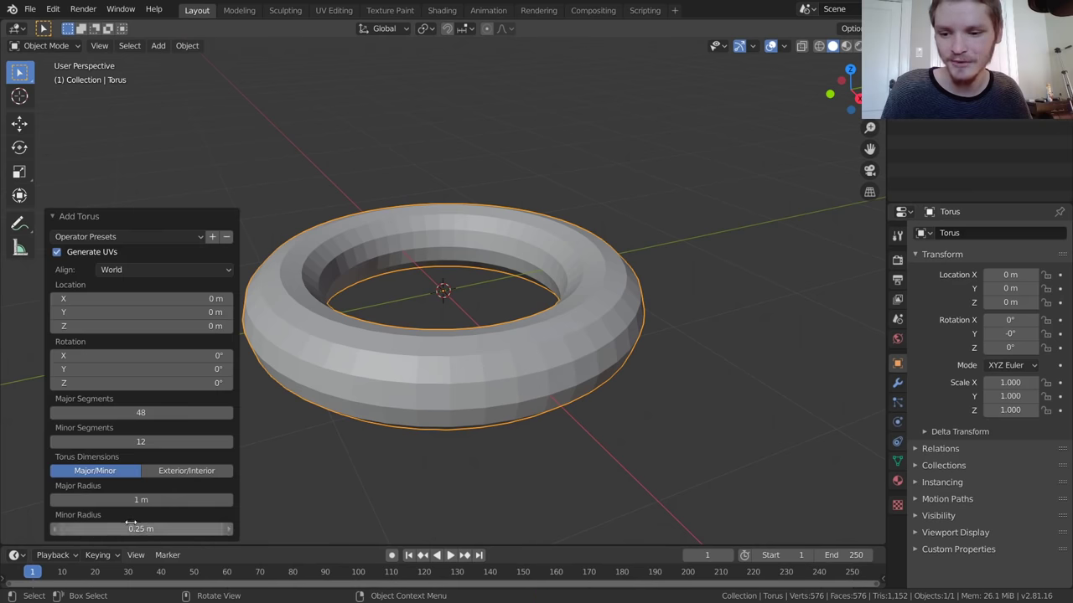
left_click_drag(108, 528, 159, 529)
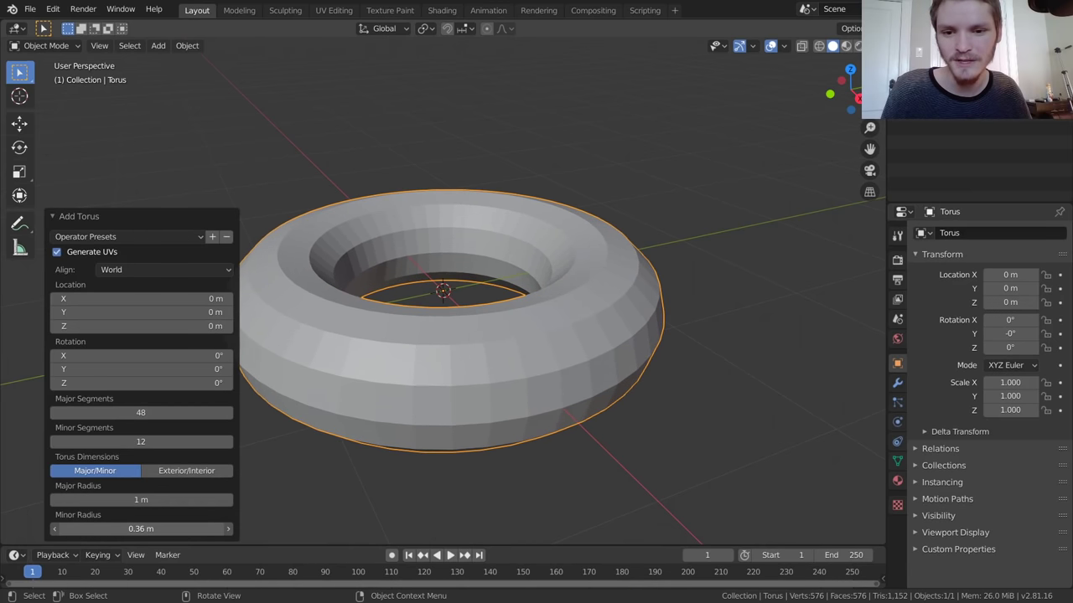
key("Tab")
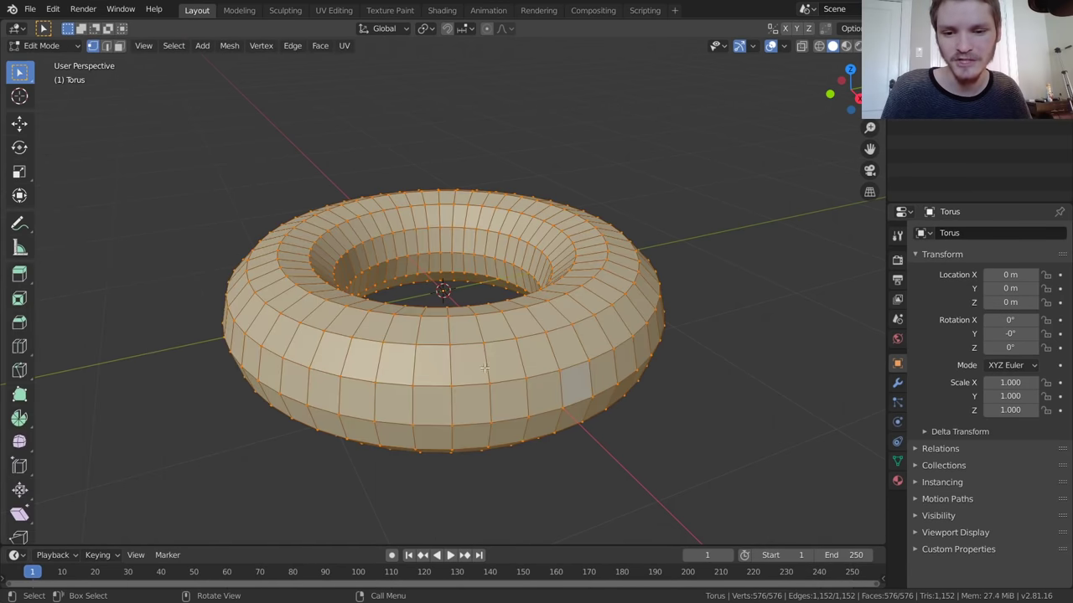
right_click(450, 263)
left_click(450, 263)
key("ctrl+z")
key("Tab")
Step: Move the torus about -4.31 m along the global X axis, away from the origin
scroll(444, 306, "down", 2)
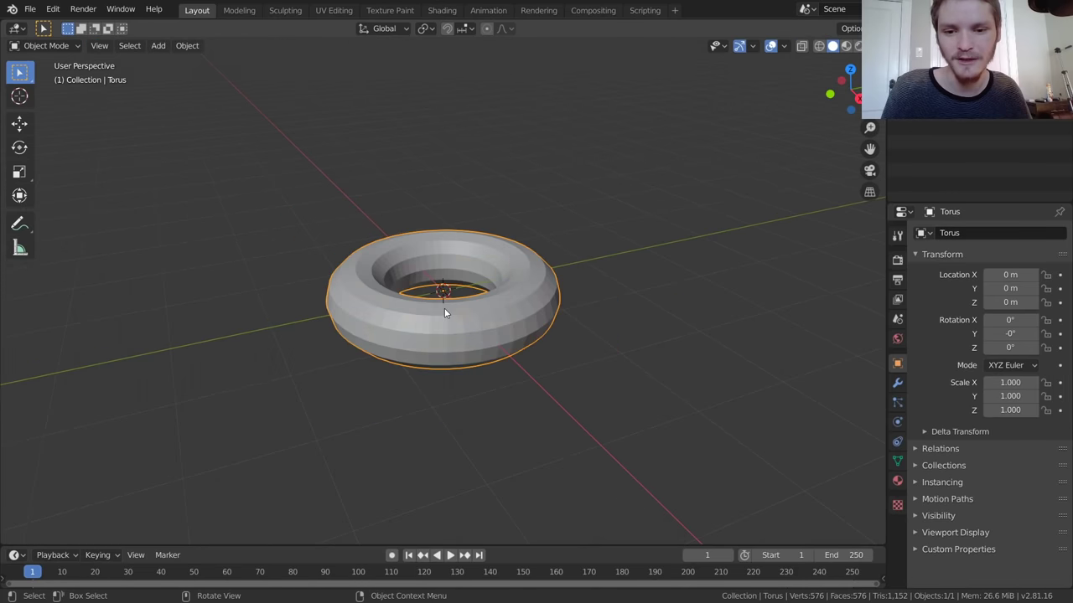
middle_click_drag(445, 311, 484, 328)
key("g")
key("x")
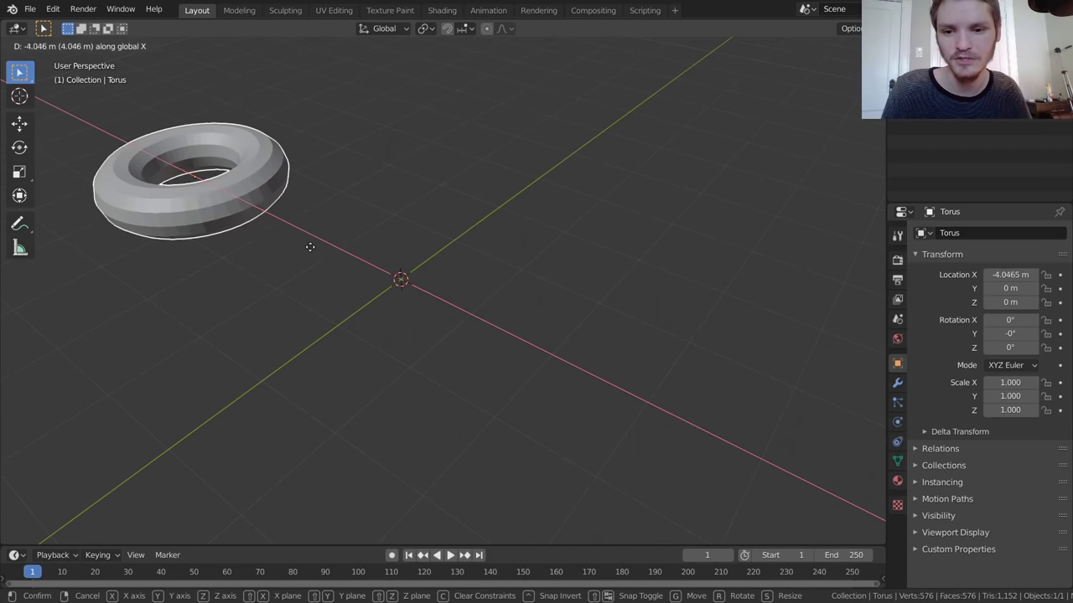
left_click(301, 242)
Step: Add a 2 m mesh plane at the origin
scroll(457, 286, "up", 2)
middle_click_drag(445, 288, 522, 322, "shift")
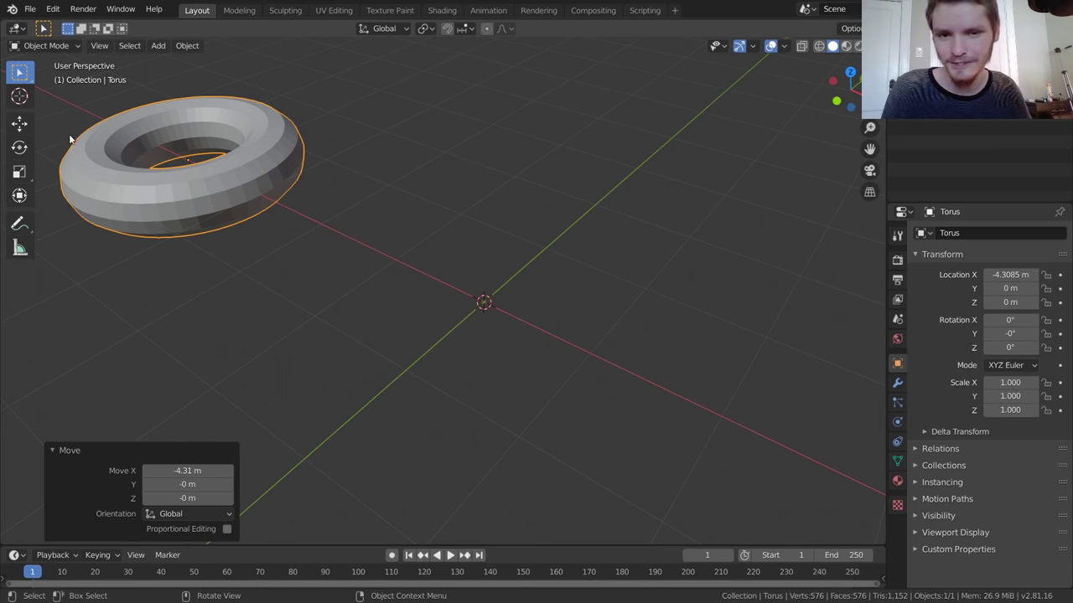
middle_click_drag(441, 277, 506, 282)
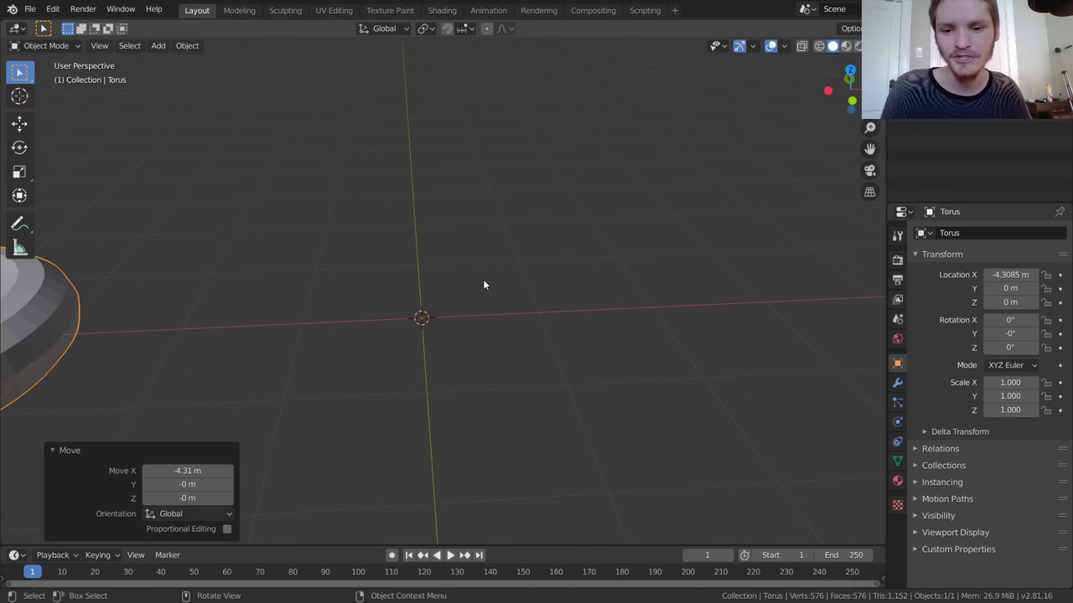
key("shift+a")
mouse_move(390, 246)
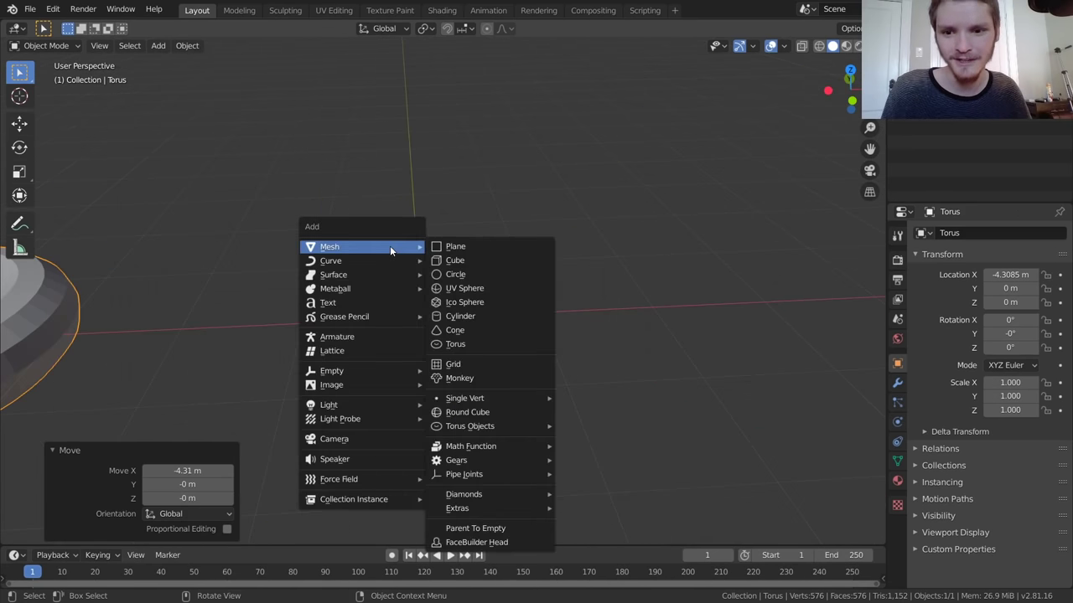
left_click(456, 247)
scroll(463, 305, "up", 2)
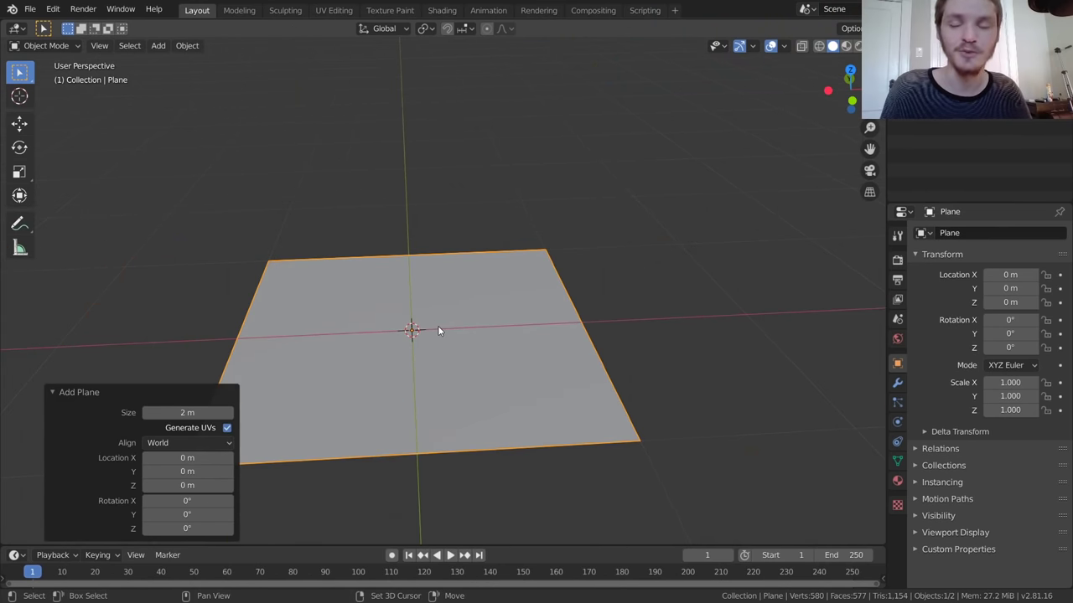
middle_click_drag(408, 358, 490, 326)
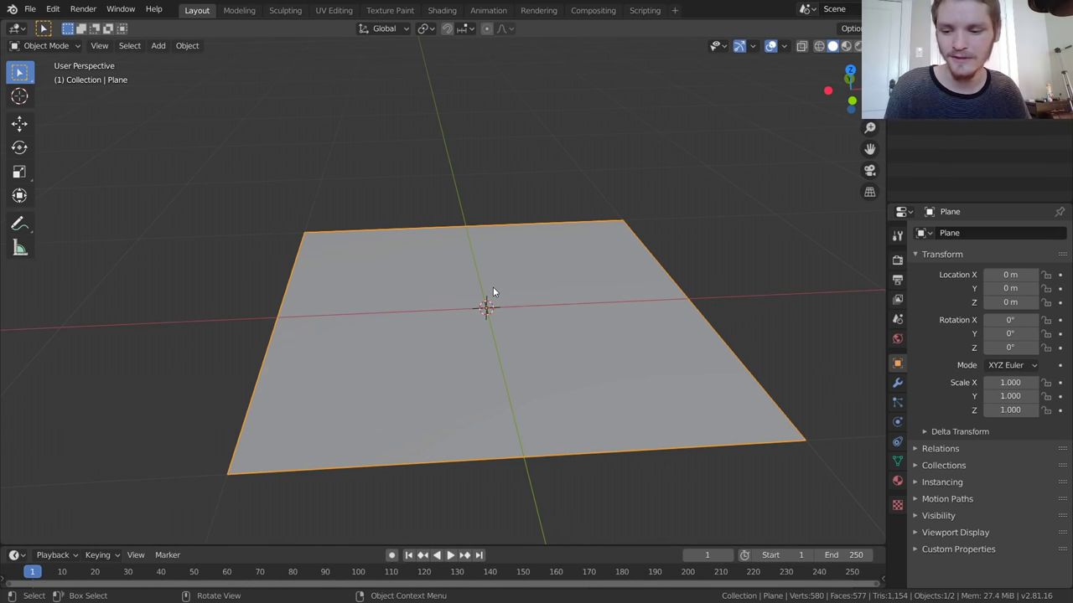
Step: Subdivide the whole plane with 3 cuts
key("Tab")
right_click(393, 264)
left_click(392, 263)
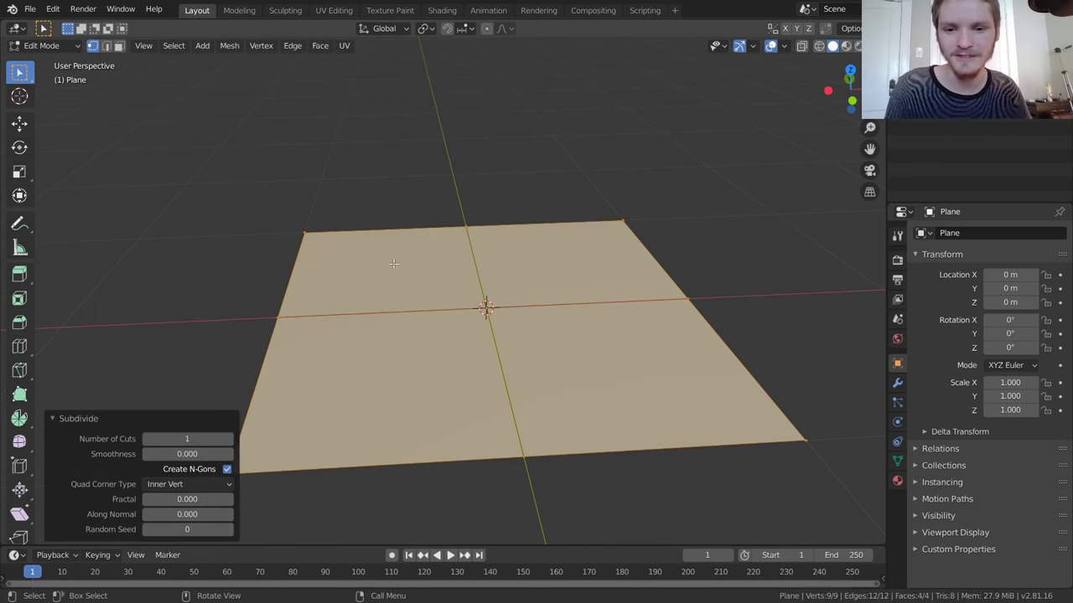
left_click(230, 437)
left_click(231, 437)
middle_click_drag(443, 303, 449, 294)
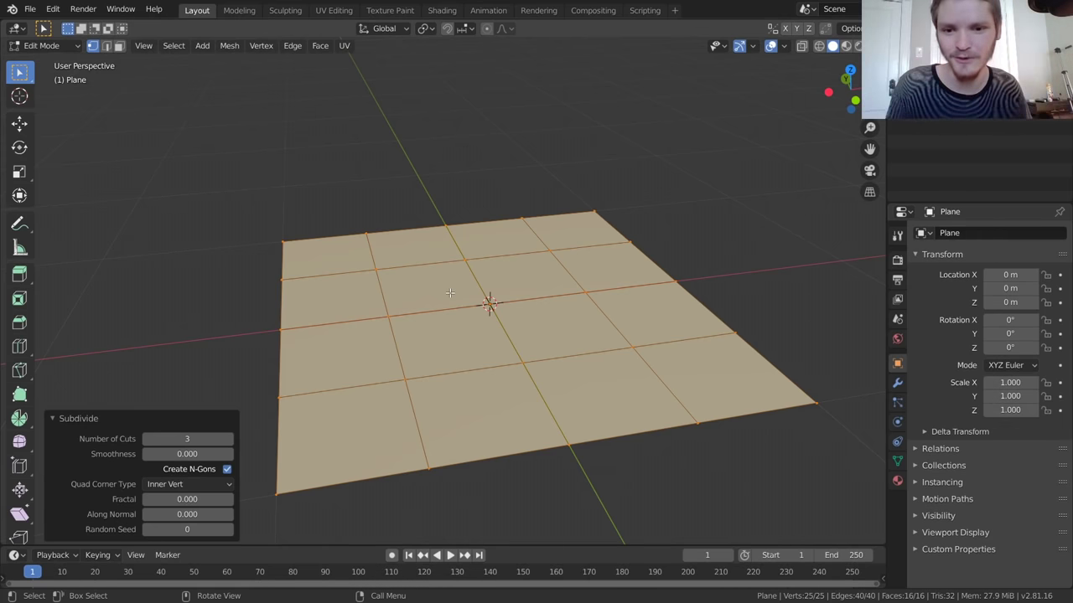
Step: Delete the row of four faces just behind the X axis, on its +Y side
middle_click_drag(450, 292, 426, 285)
key("3")
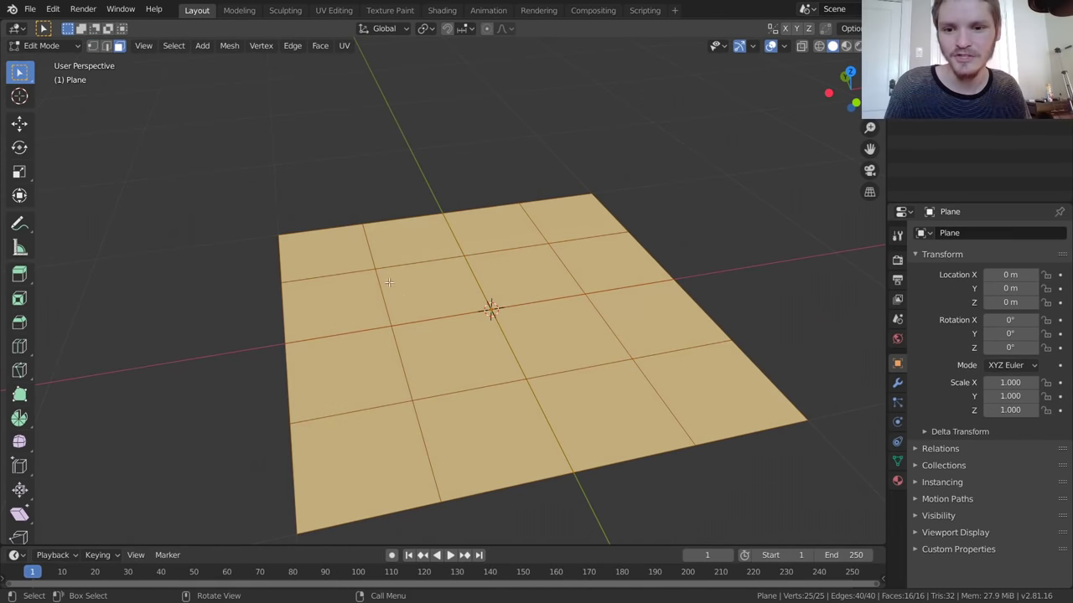
left_click(349, 301)
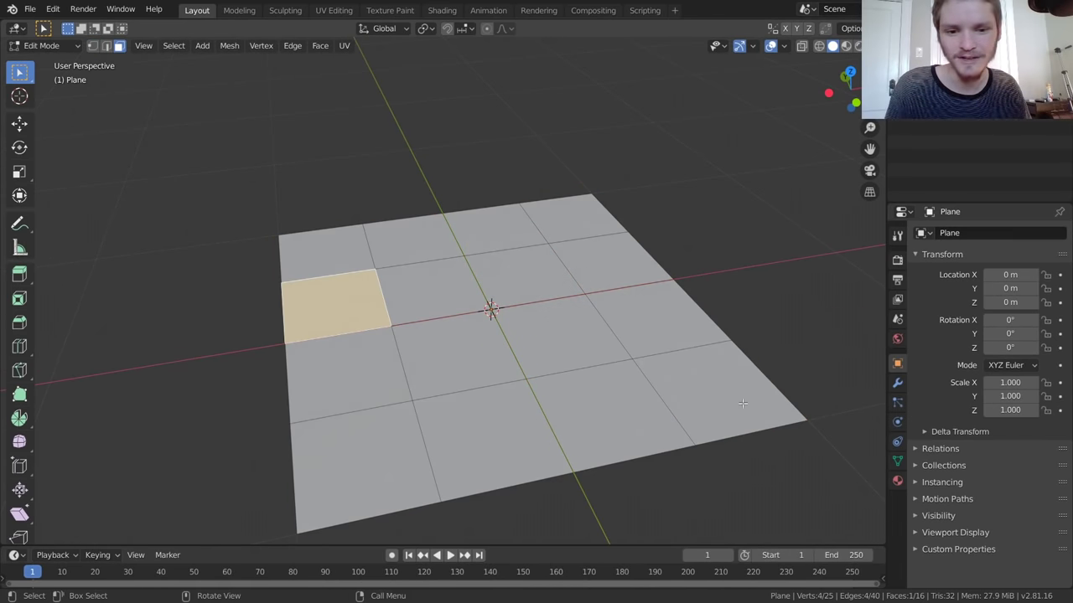
left_click(611, 301, "ctrl")
key("x")
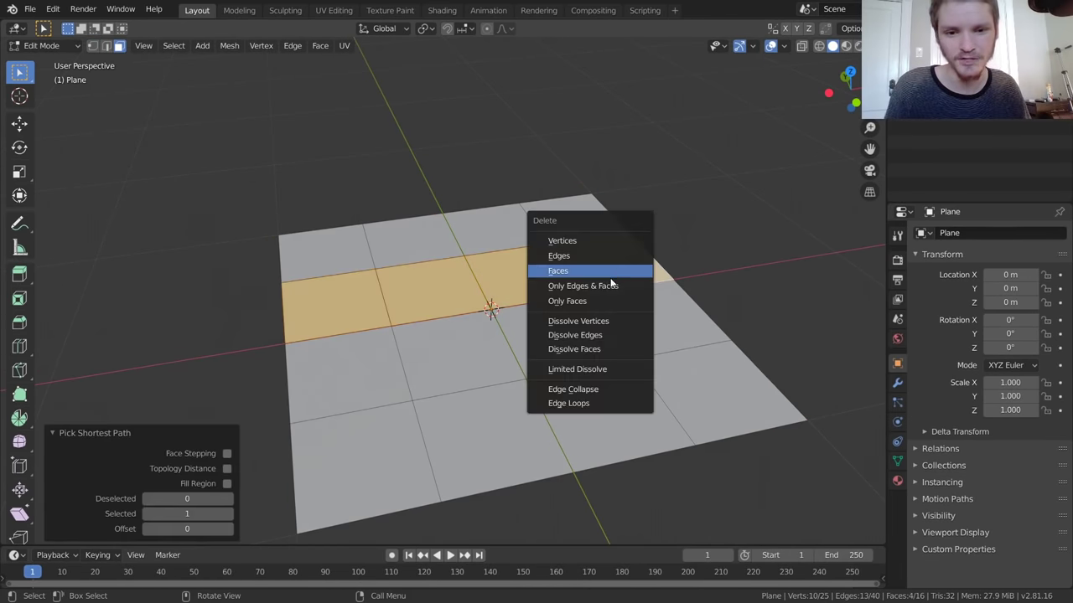
left_click(610, 277)
Step: Delete the frontmost row of four faces at the -Y edge, leaving two separate strips
left_click(708, 381)
left_click(394, 452, "ctrl")
key("x")
left_click(370, 396)
scroll(612, 243, "up", 2)
middle_click_drag(536, 358, 533, 364)
scroll(401, 244, "down", 1)
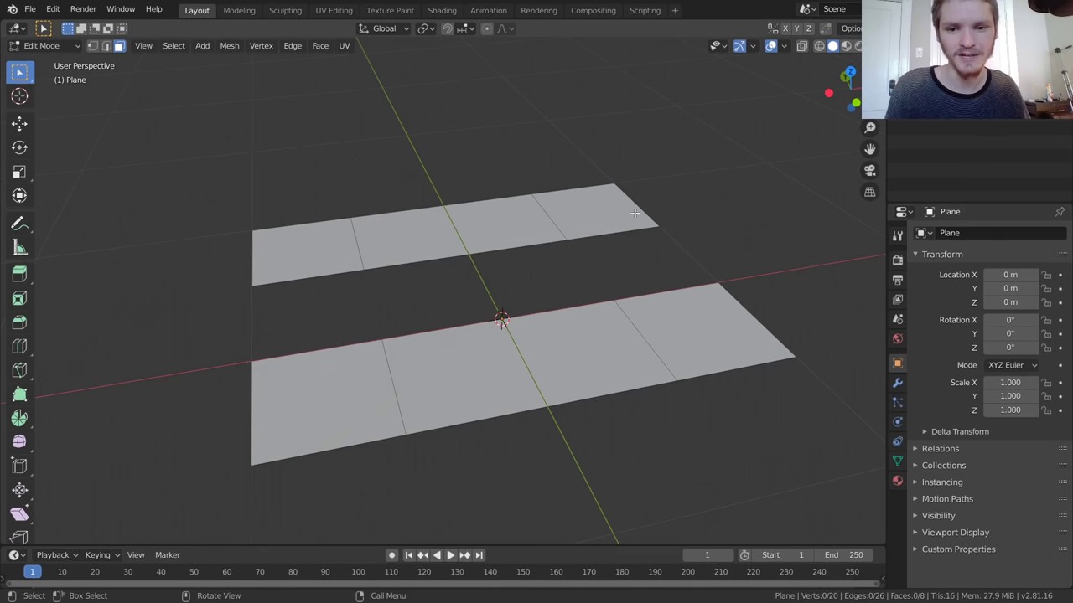
Step: Raise the back strip's -X end face and the front strip's third face 0.1 m along Z
left_click(274, 225)
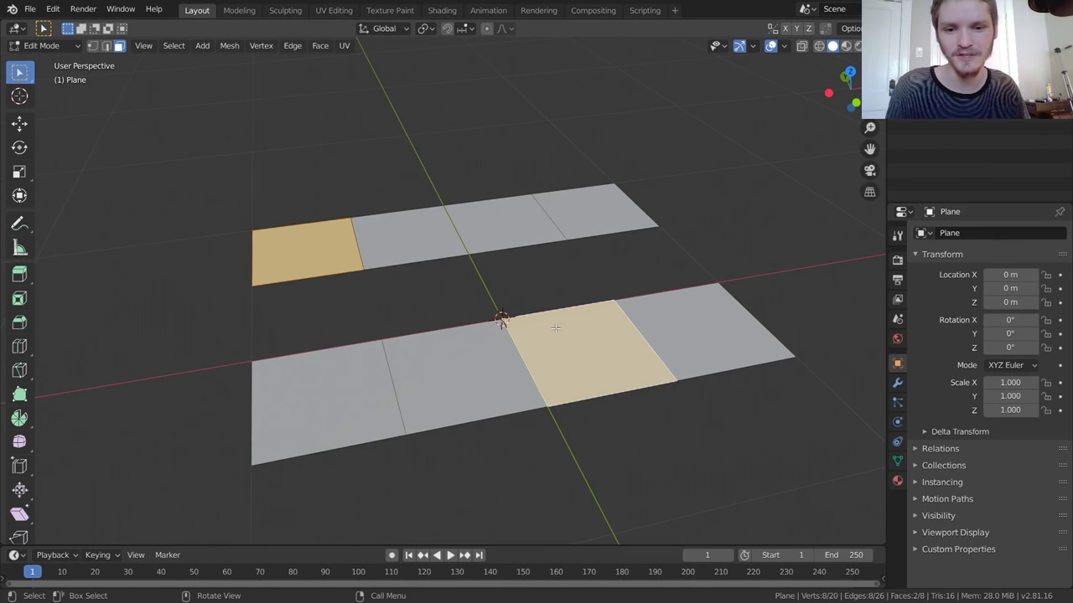
key("g")
key("z")
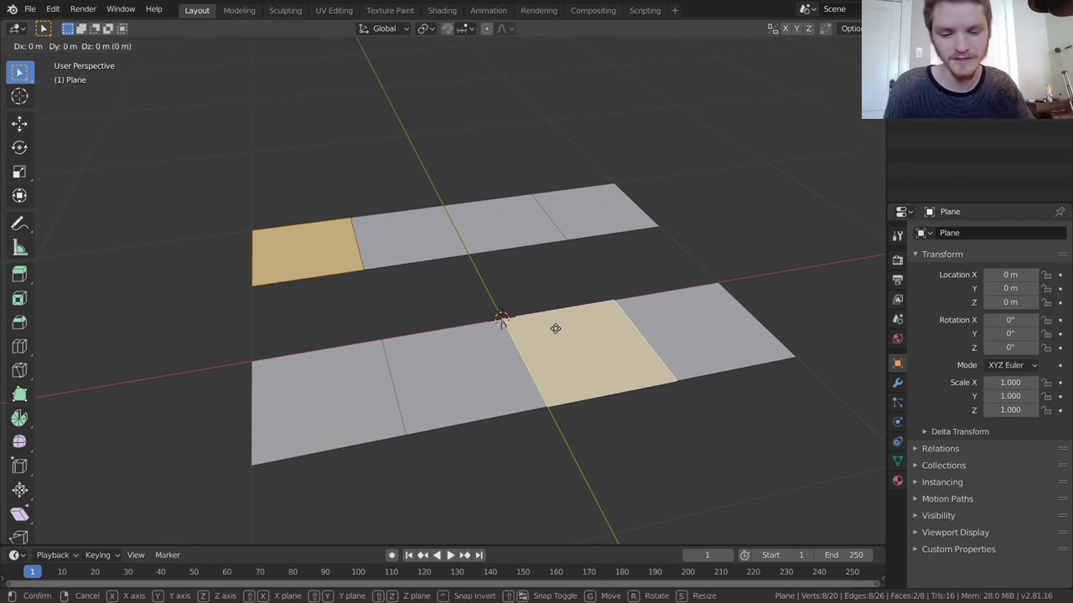
key("equal")
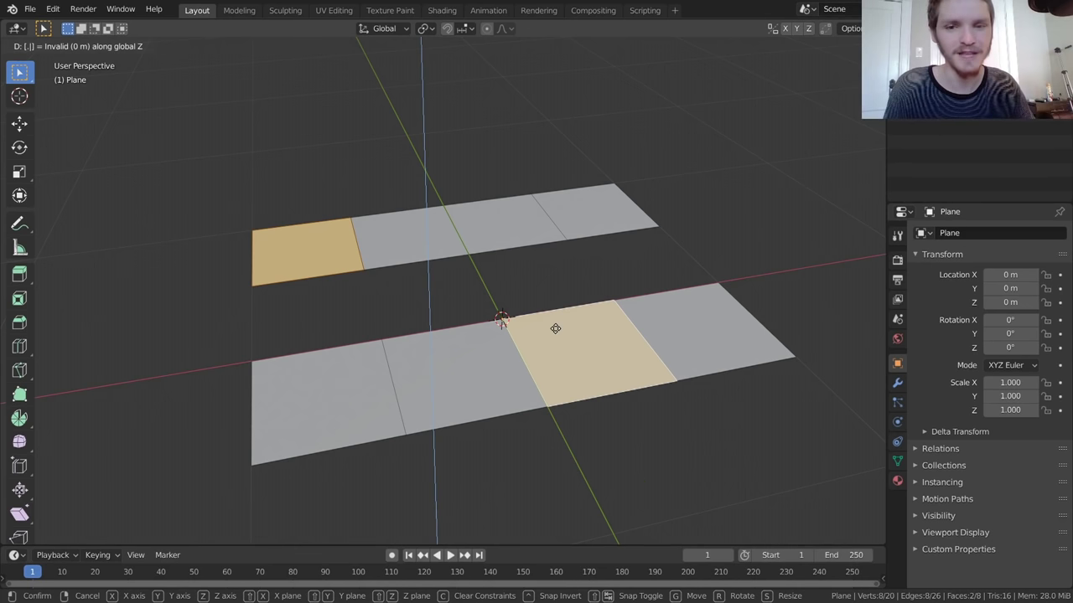
type("0.1")
key("Return")
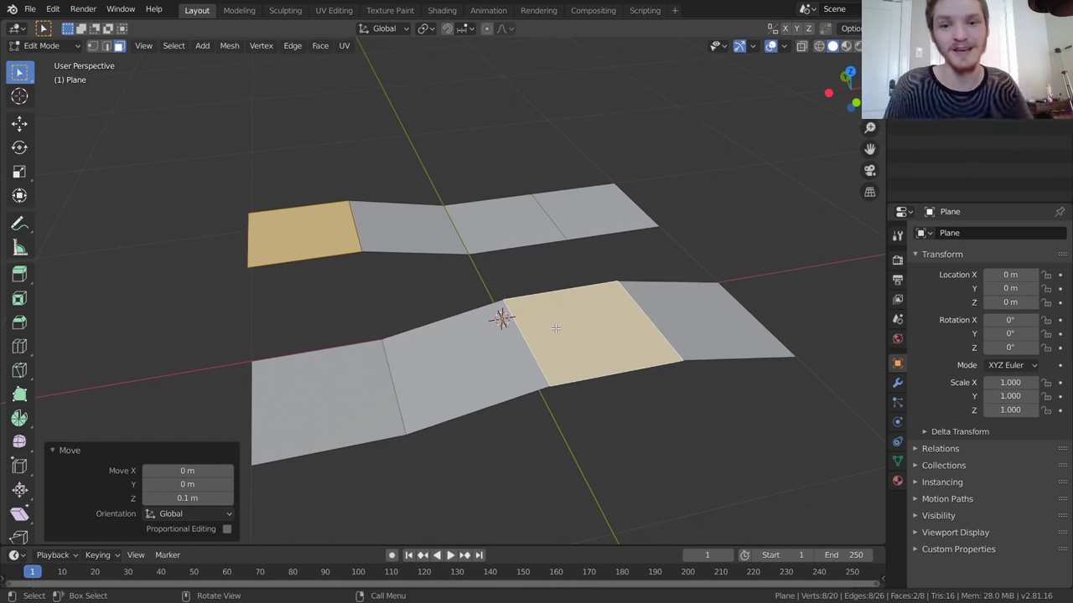
middle_click_drag(556, 327, 470, 269)
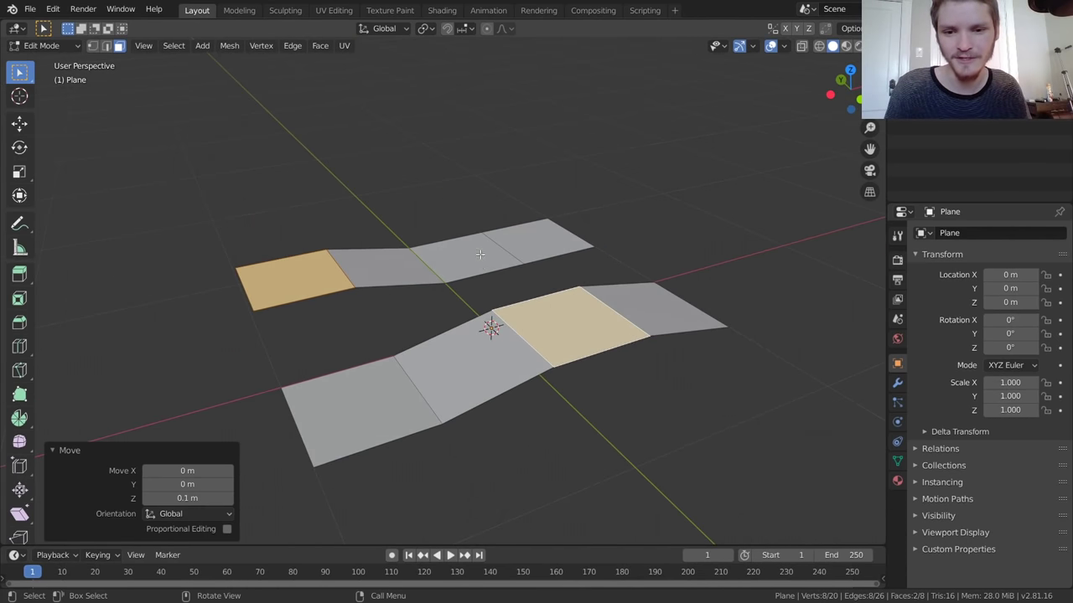
Step: Move the back strip's third face and the front strip's -X end face -0.1 m along Z
left_click(479, 253)
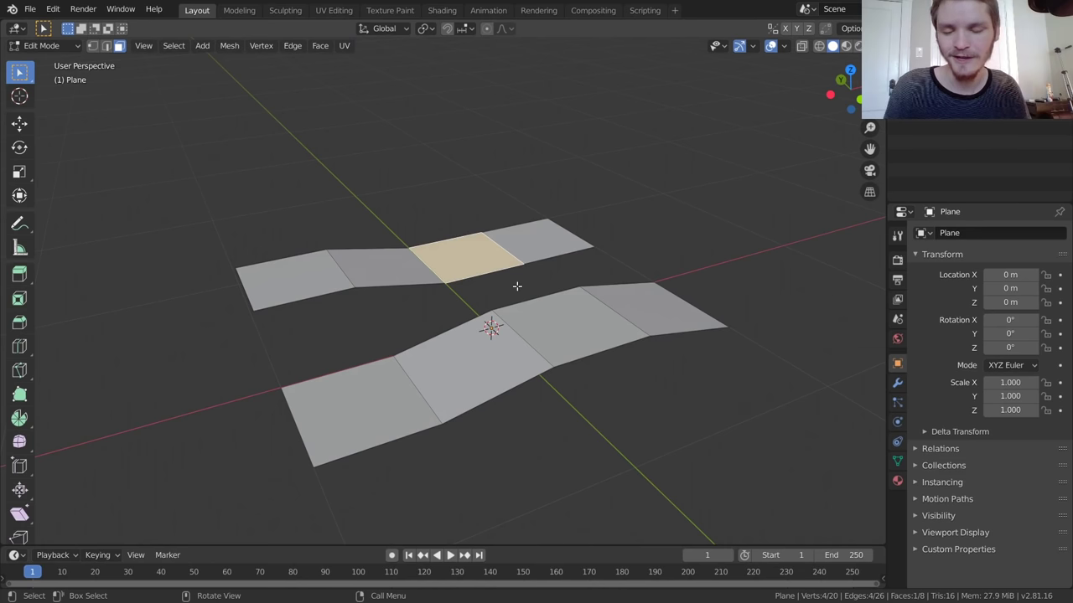
middle_click_drag(476, 253, 483, 269)
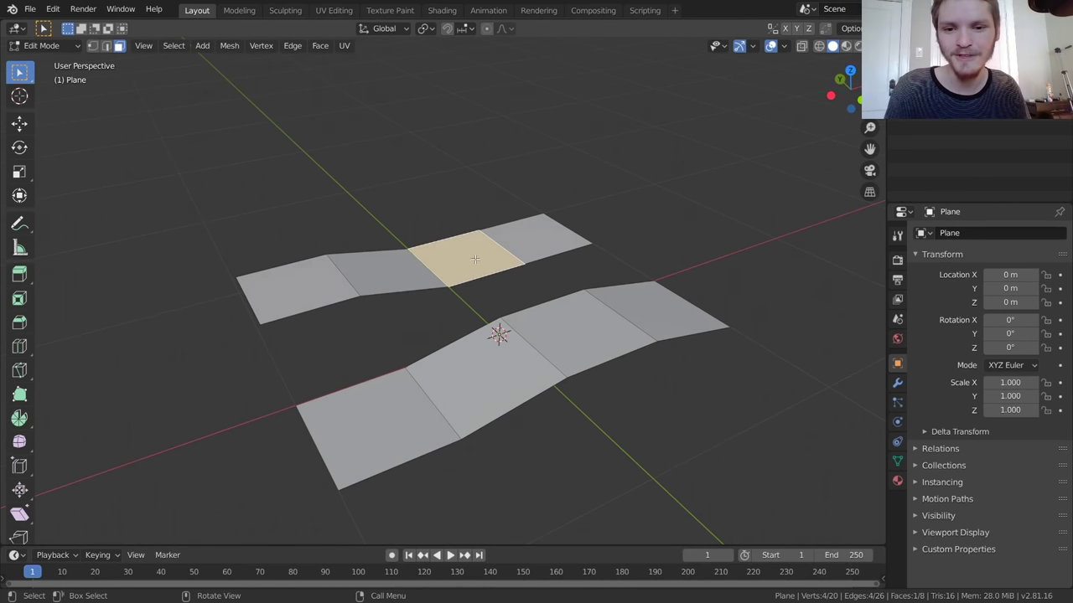
left_click(377, 440, "shift")
key("g")
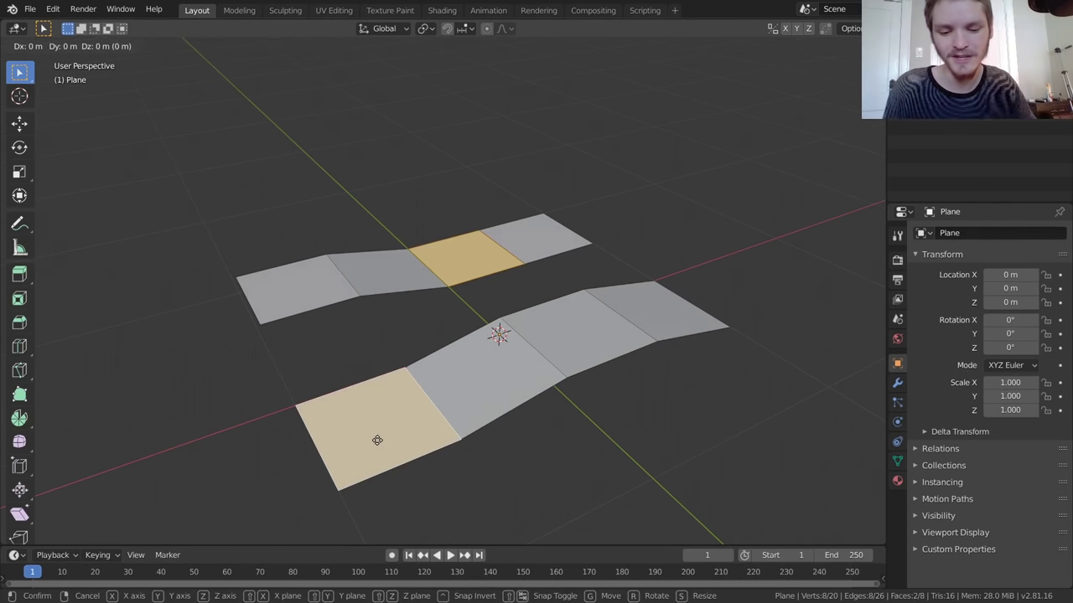
key("z")
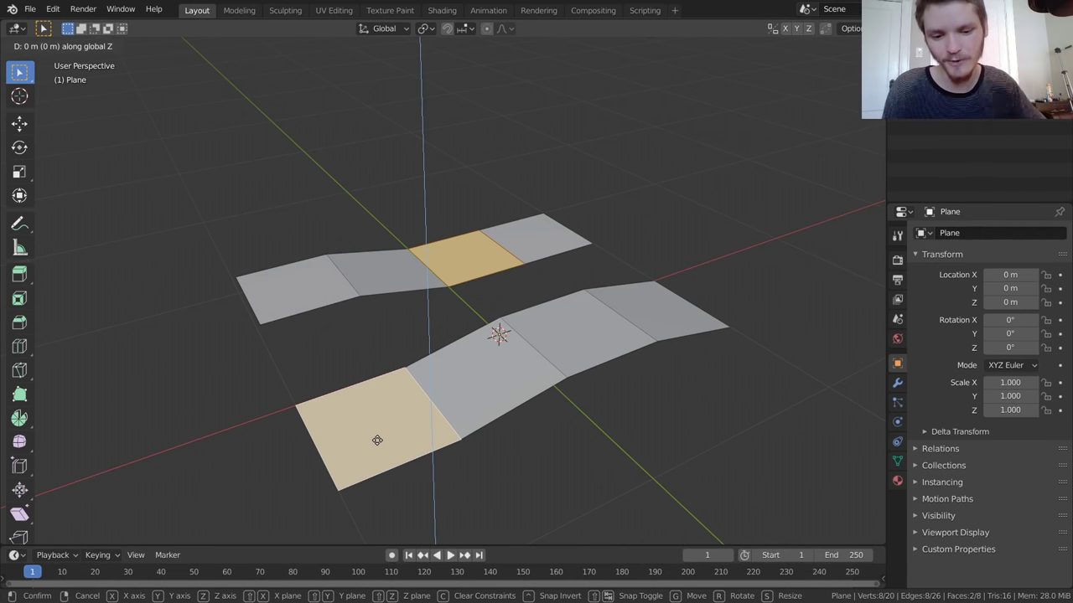
type("-.1")
key("Return")
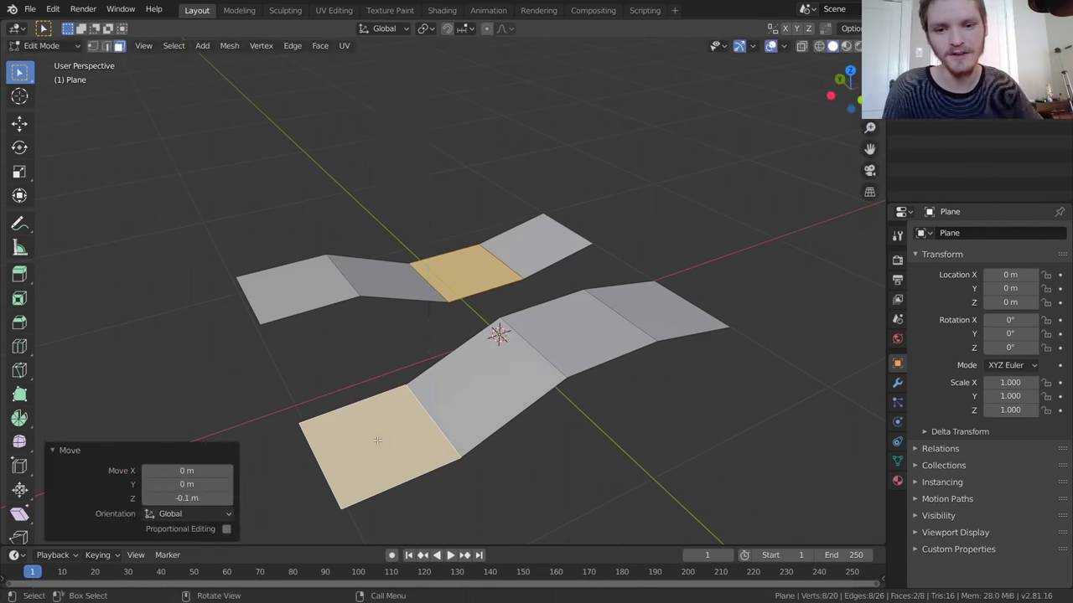
Step: Raise the outer edge at the -X end of the front strip 0.1 m along Z
middle_click_drag(444, 342, 422, 317)
middle_click_drag(525, 330, 452, 332)
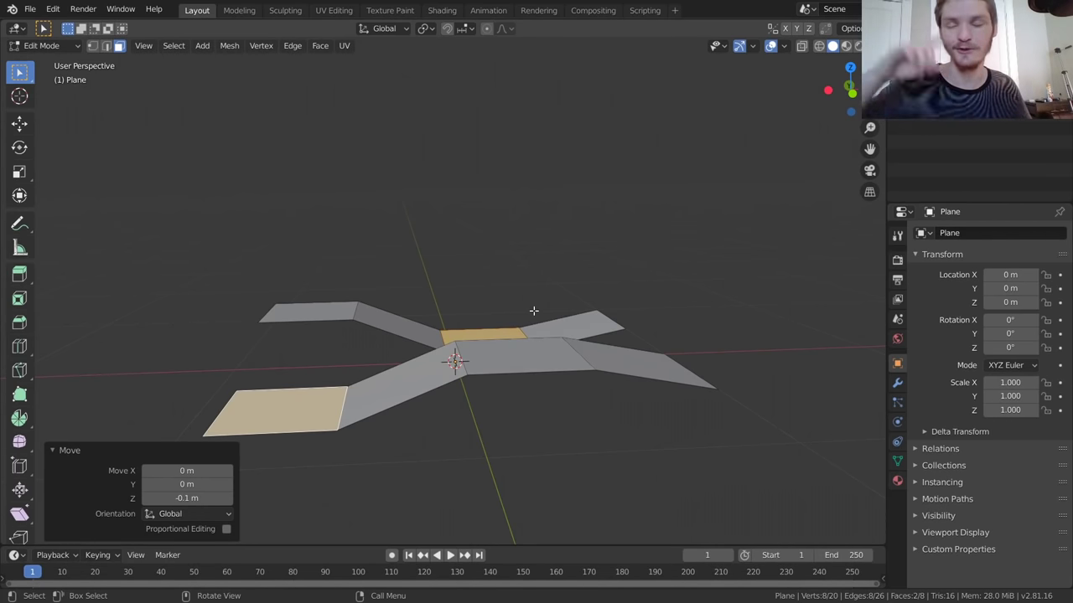
middle_click_drag(472, 320, 464, 322)
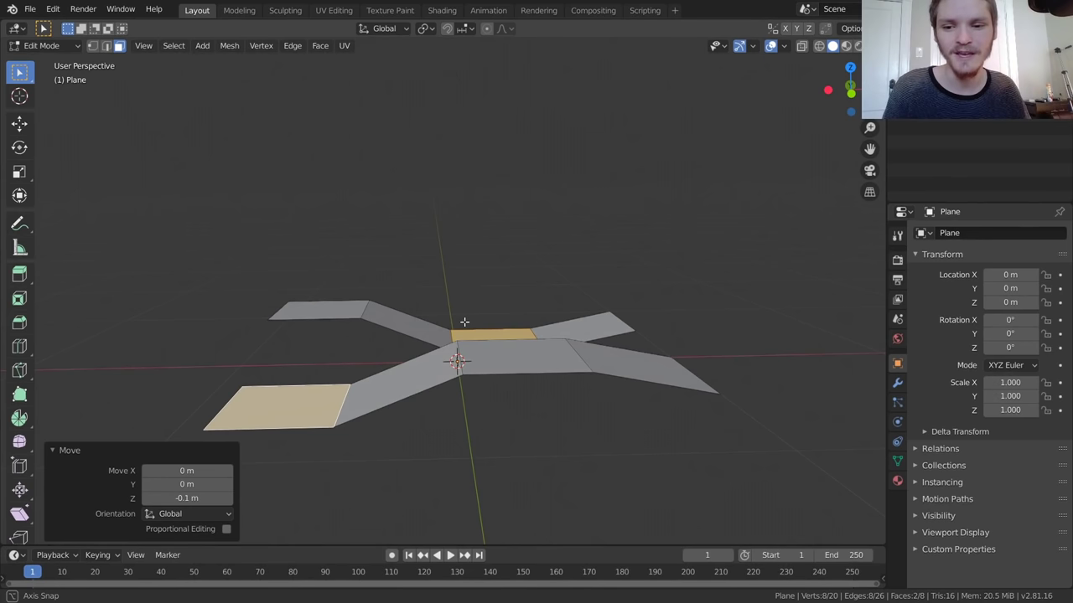
left_click(851, 93)
middle_click_drag(436, 389, 460, 322, "shift")
scroll(460, 330, "up", 2)
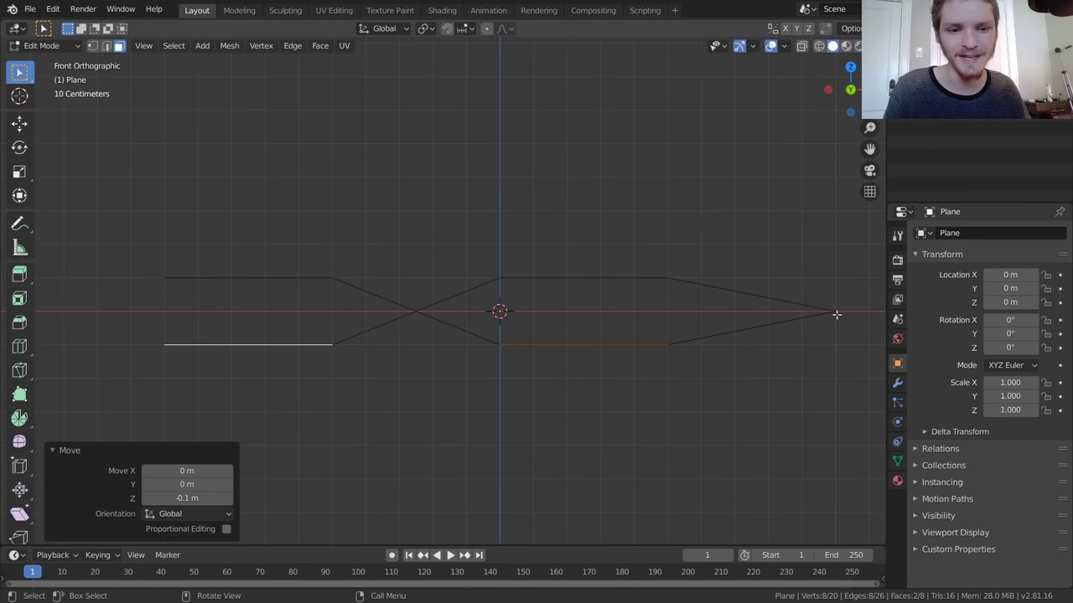
middle_click_drag(232, 361, 344, 345)
key("2")
left_click(324, 325)
type("gz0.1")
key("Return")
Step: Raise the outer edge at the +X end of the back strip 0.1 m along Z
middle_click_drag(453, 263, 317, 201)
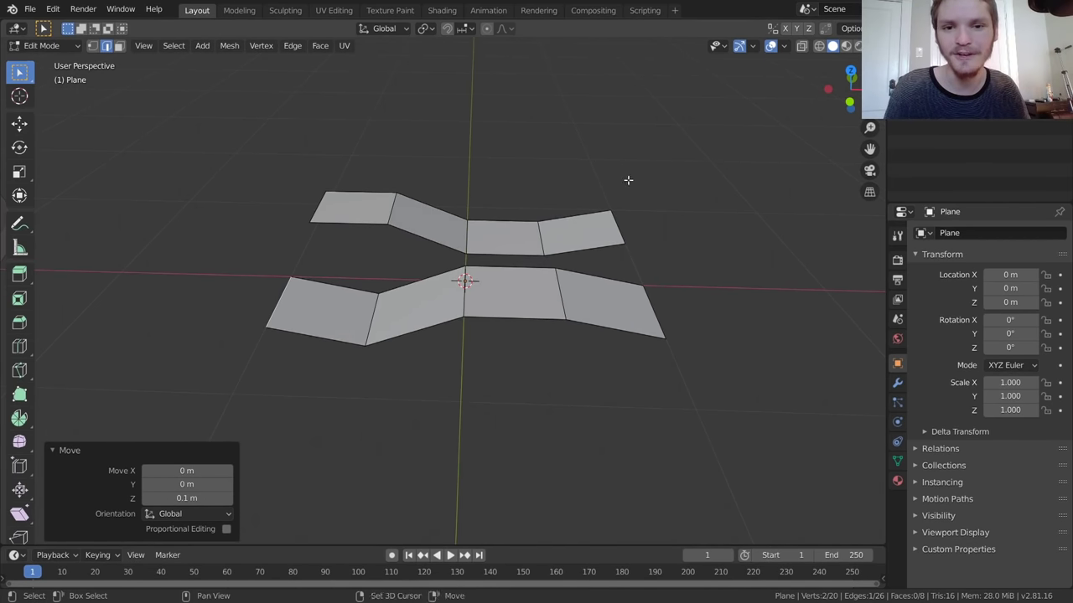
middle_click_drag(606, 187, 546, 207, "shift")
left_click(563, 242)
type("gz")
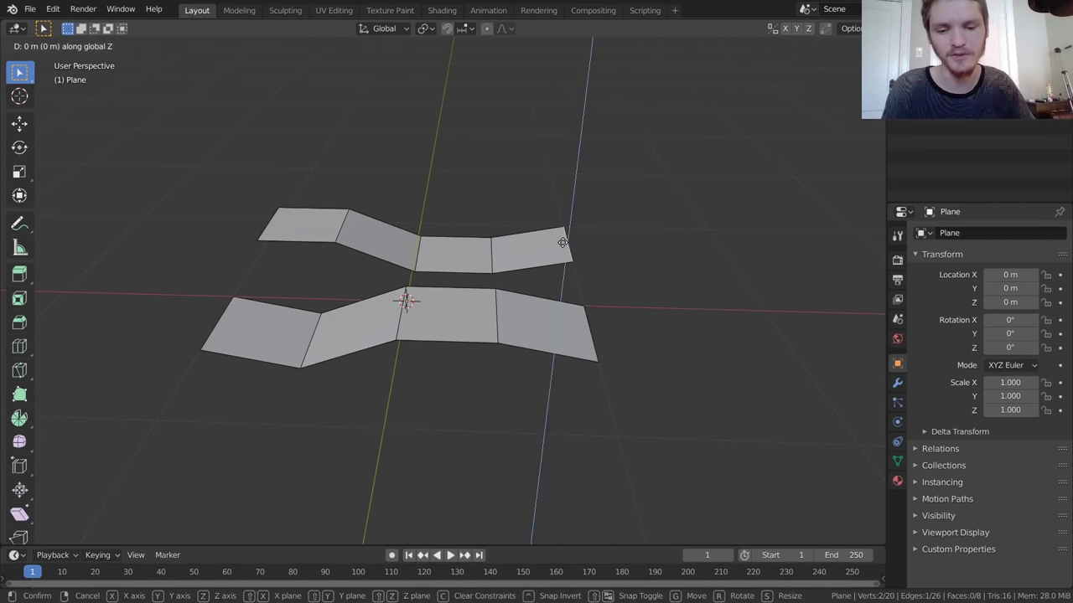
type(".1")
key("Return")
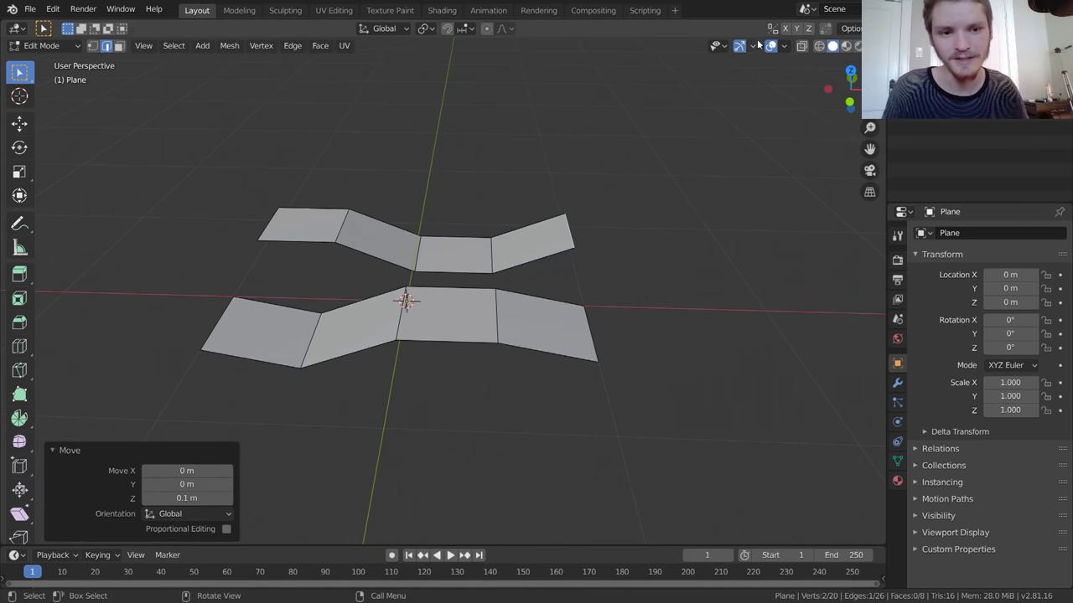
Step: Check the strips' profile from the front, and duplicate both strips in place
key("KP_1")
scroll(489, 257, "up", 3)
middle_click_drag(432, 321, 550, 268, "shift")
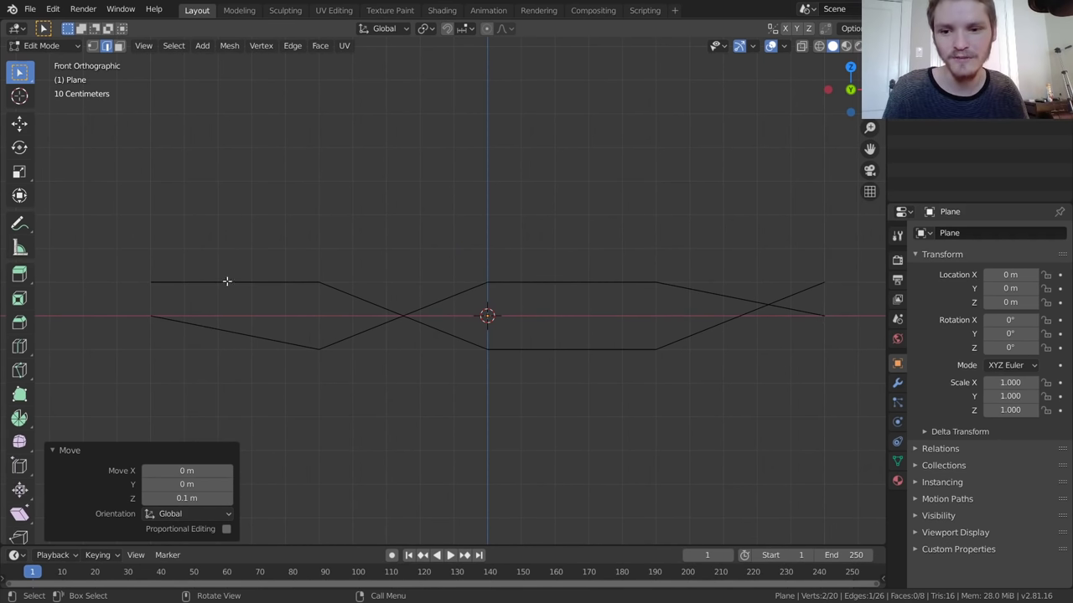
middle_click_drag(389, 307, 522, 283)
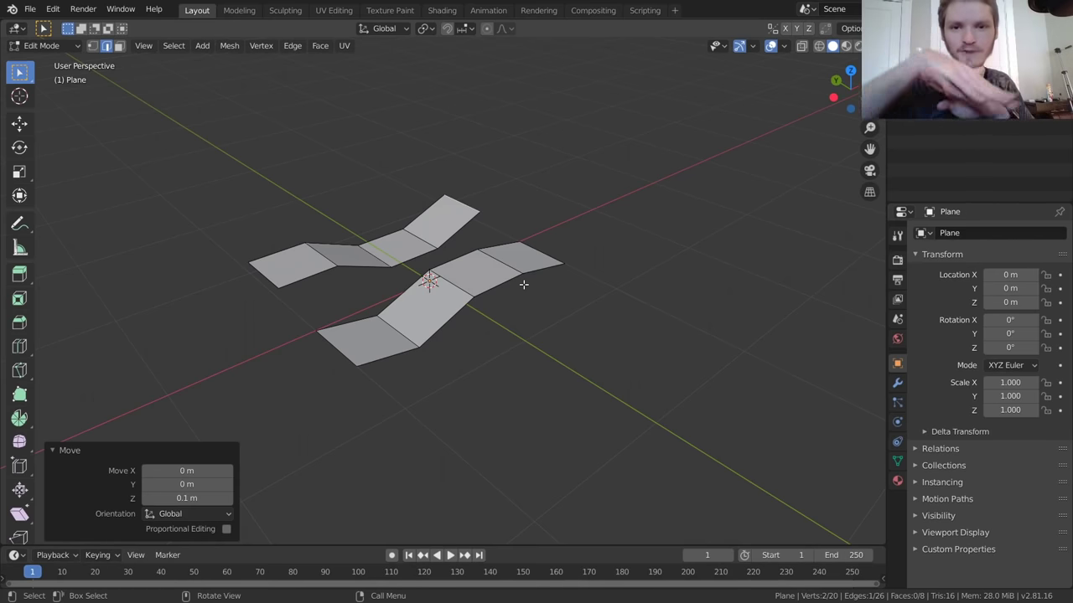
scroll(478, 268, "up", 1)
middle_click_drag(478, 268, 442, 227)
key("a")
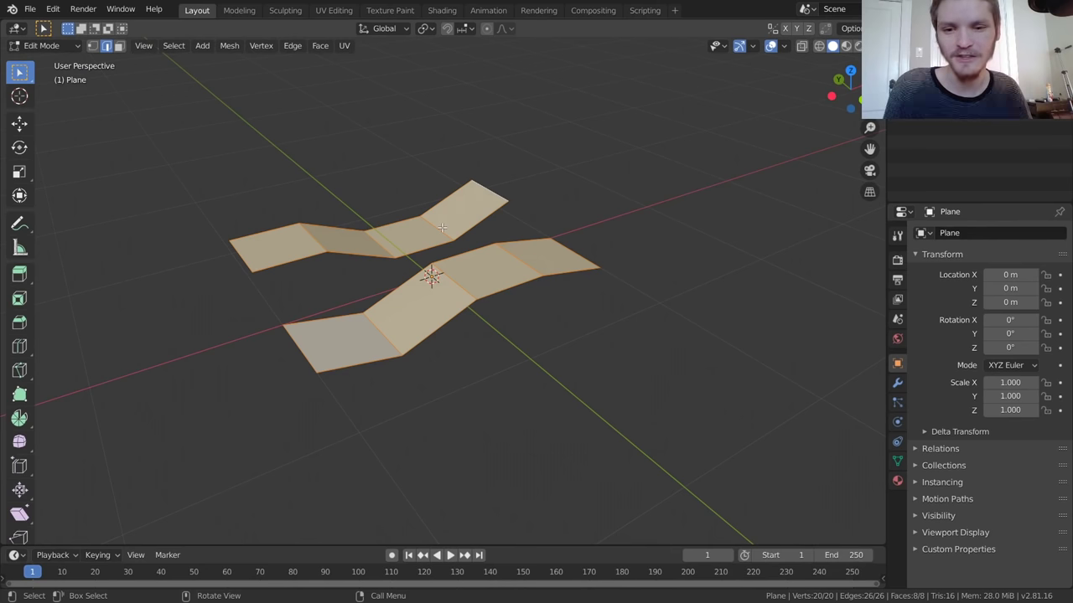
key("shift+d")
right_click(495, 217)
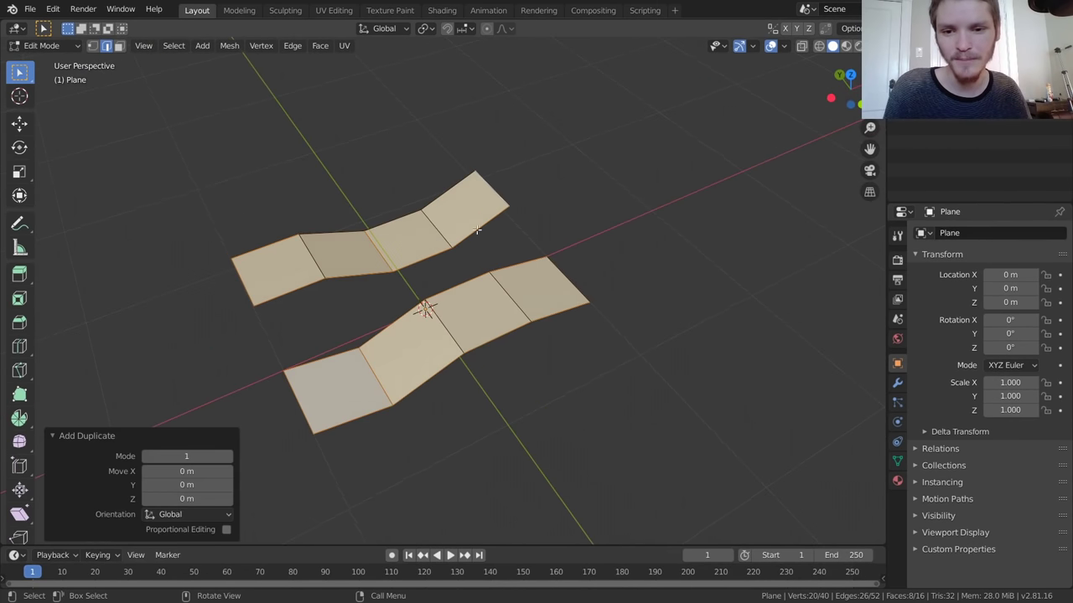
Step: Rotate the duplicated strips 90° about the global Z axis so they cross the originals
key("r")
key("z")
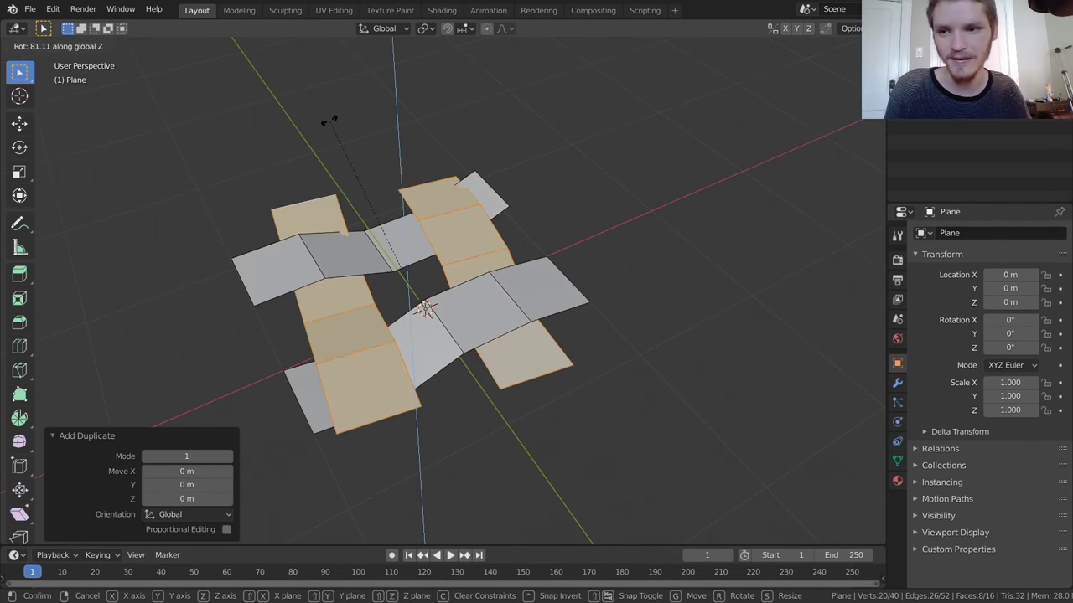
type("90")
key("Return")
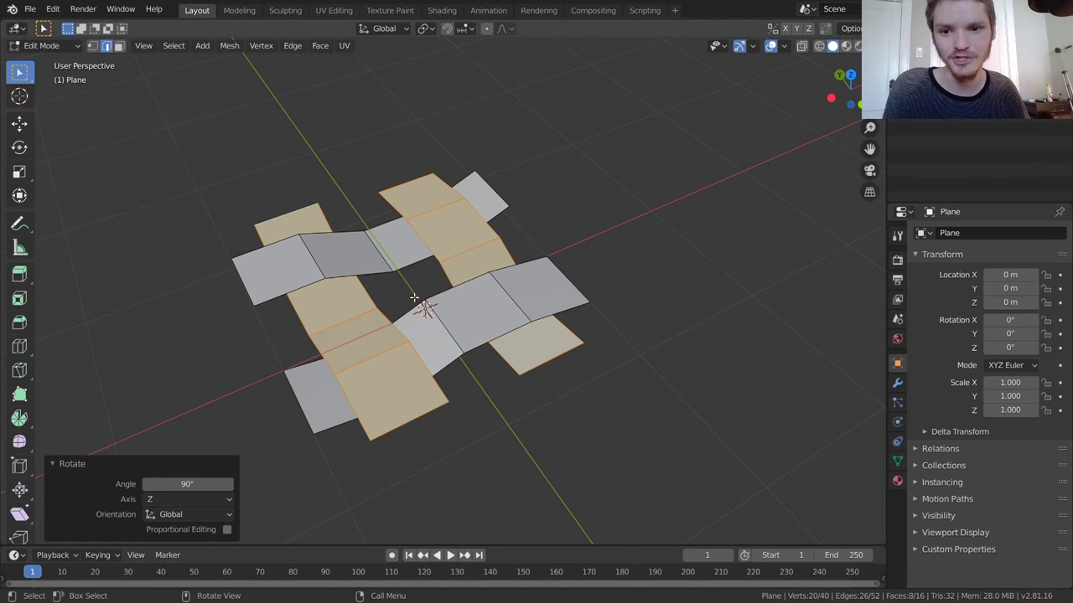
Step: Move the rotated strips -0.25 m along the global X axis
scroll(414, 298, "up", 3)
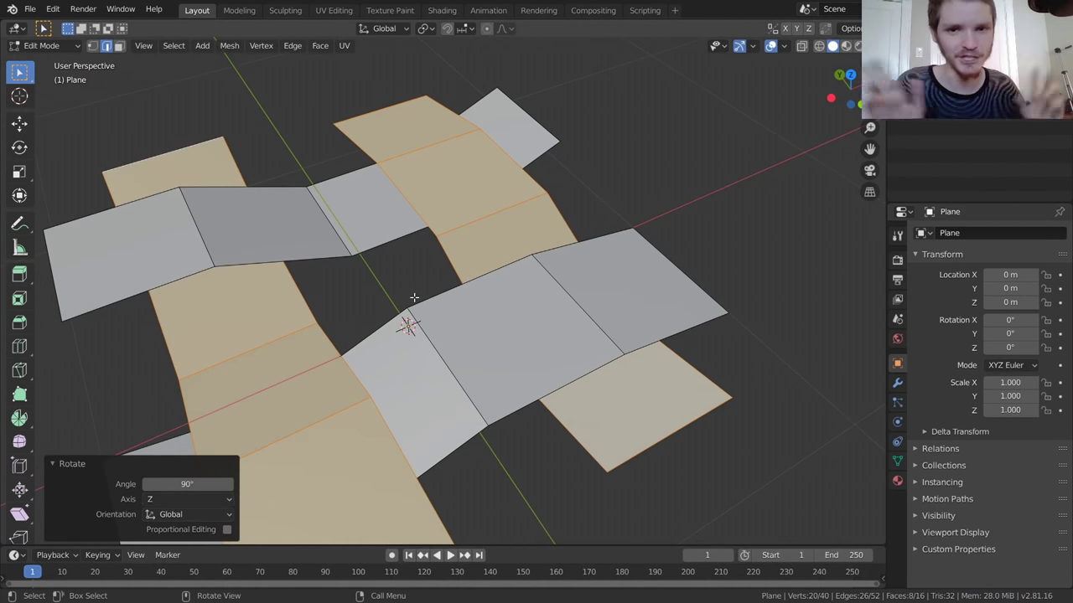
middle_click_drag(413, 297, 520, 267)
scroll(546, 276, "down", 3)
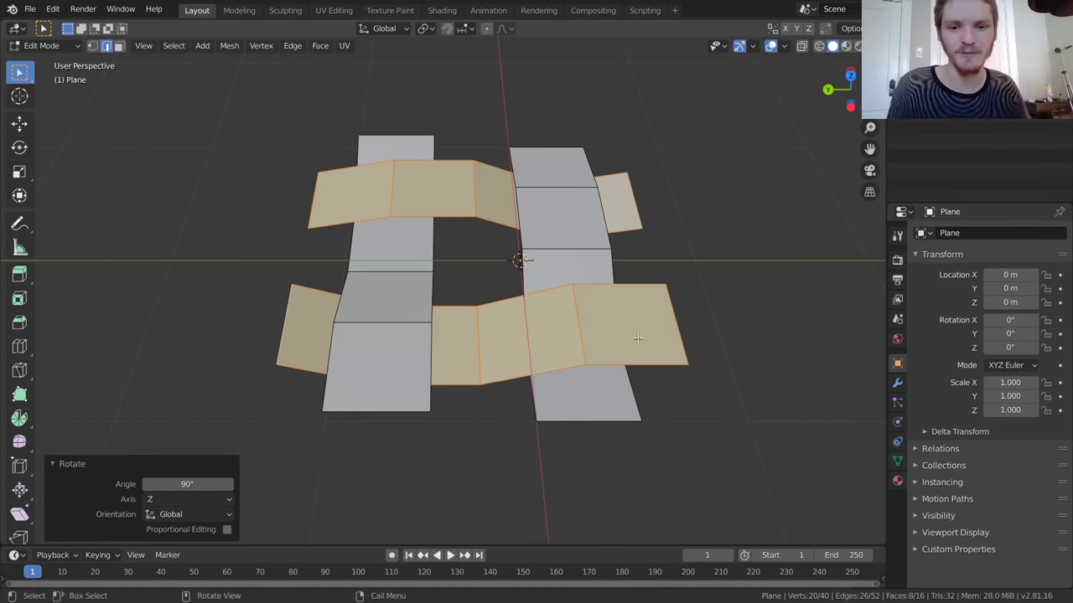
middle_click_drag(642, 315, 411, 345)
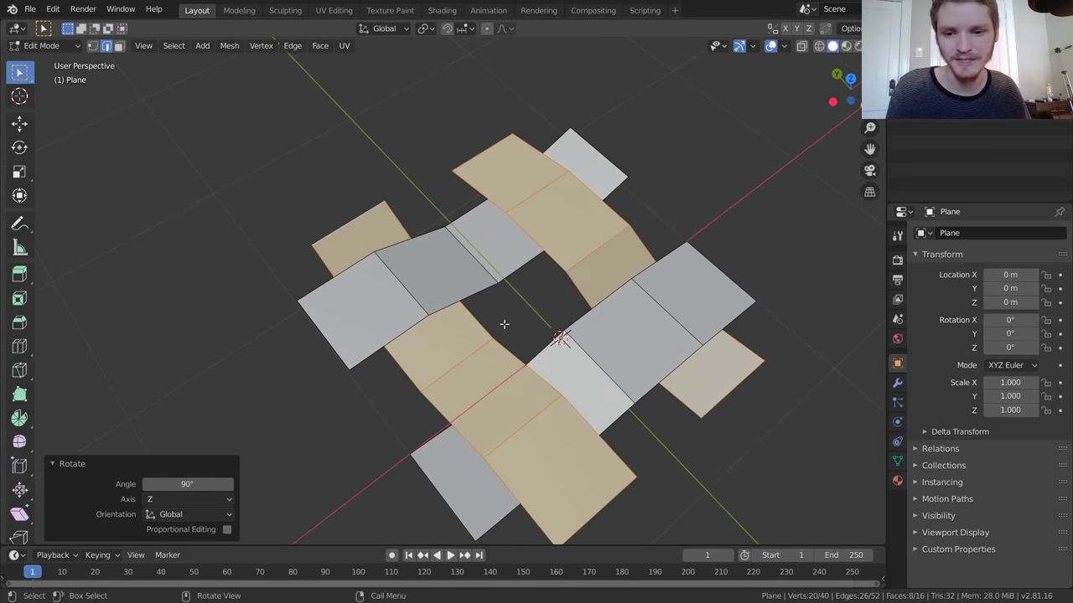
key("g")
key("x")
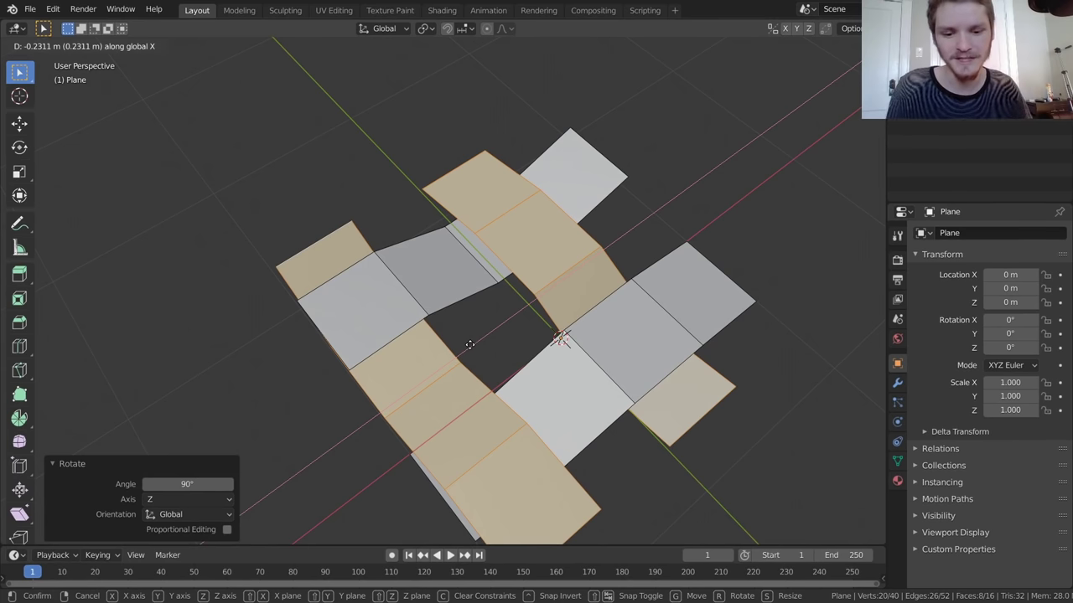
type("-.25")
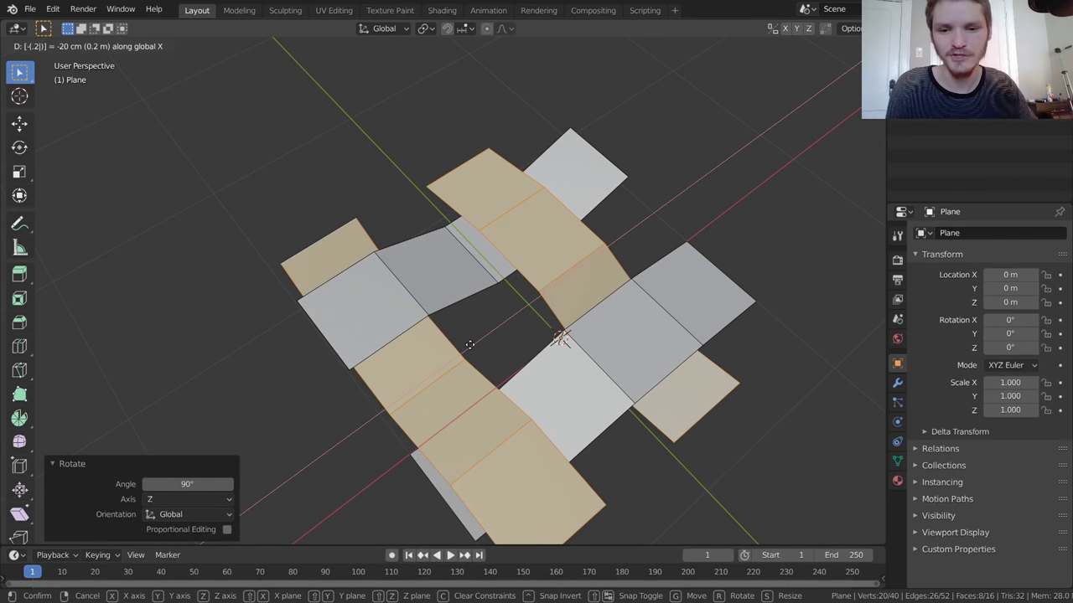
key("Return")
Step: Move the rotated strips 0.25 m along the global Y axis
middle_click_drag(324, 350, 517, 279)
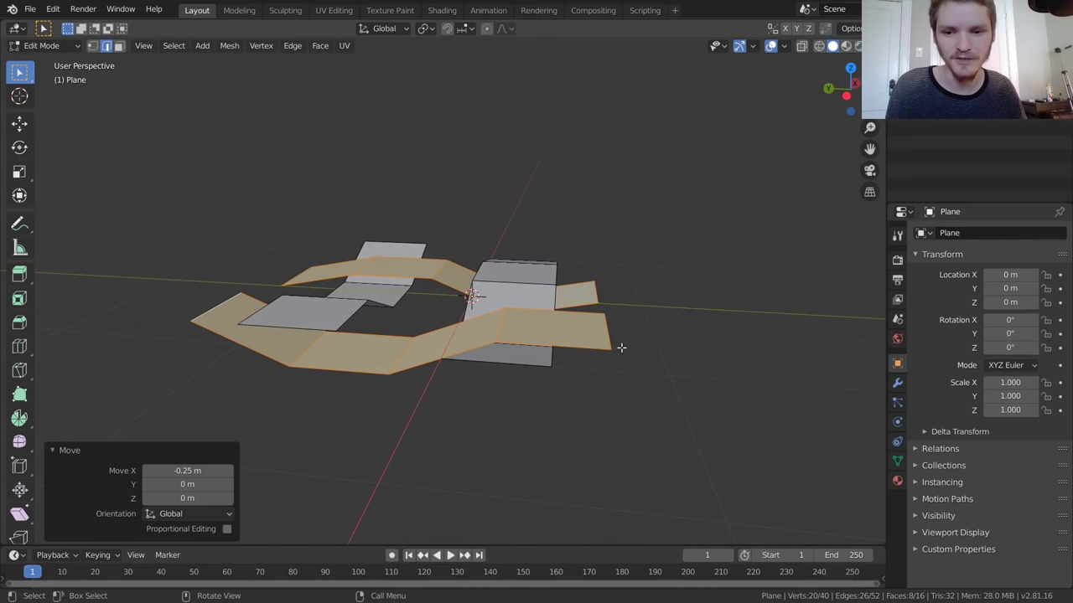
key("g")
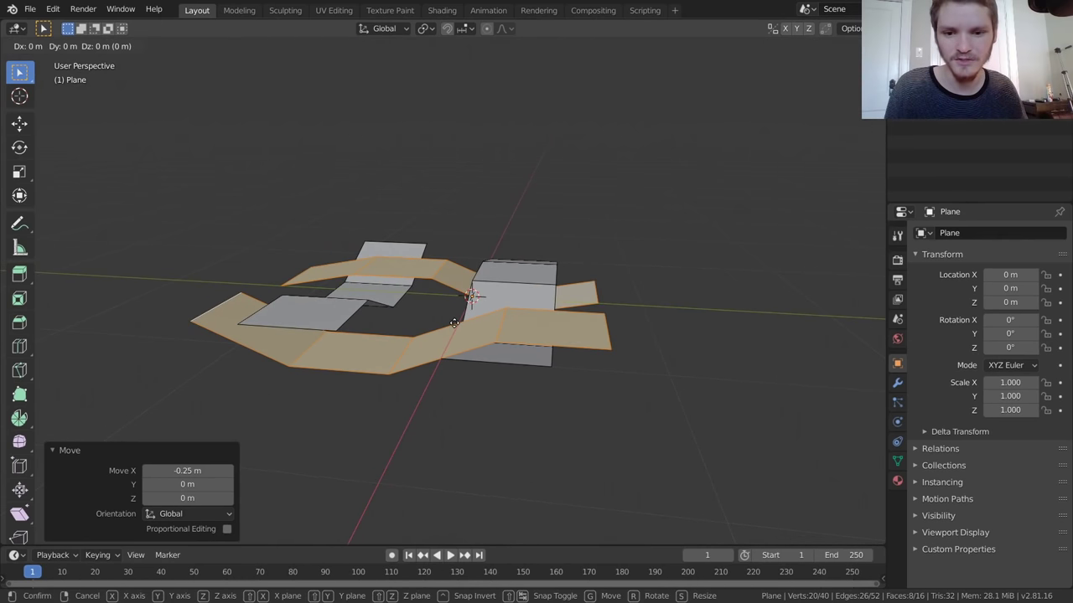
key("y")
type(".25")
key("Return")
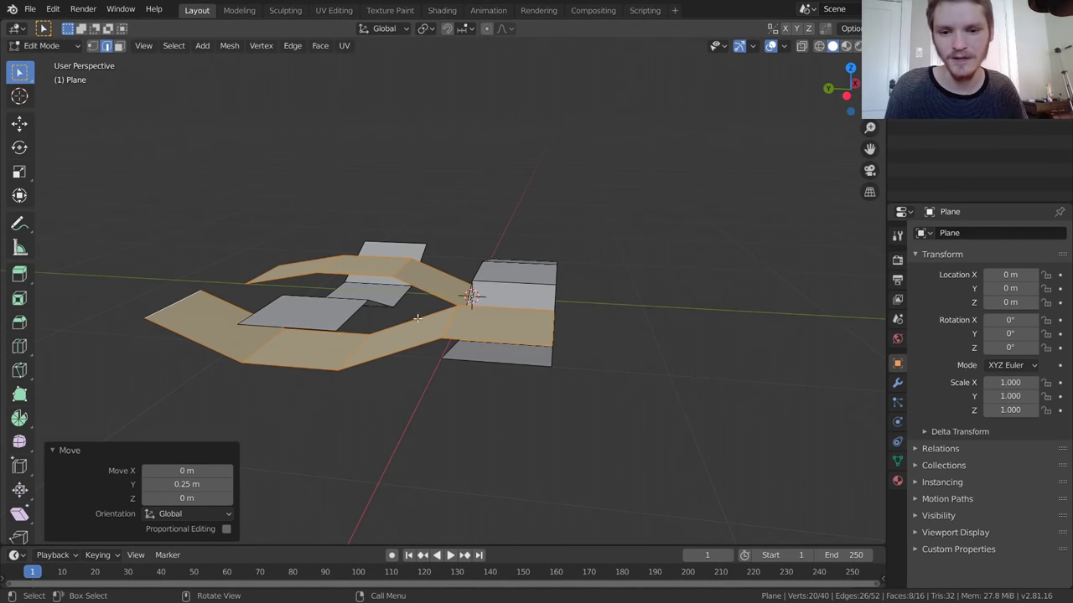
Step: Bevel all edges of the woven strips by about 0.42 m with 8 segments and clamp overlap enabled
middle_click_drag(422, 324, 666, 435)
scroll(508, 351, "up", 2)
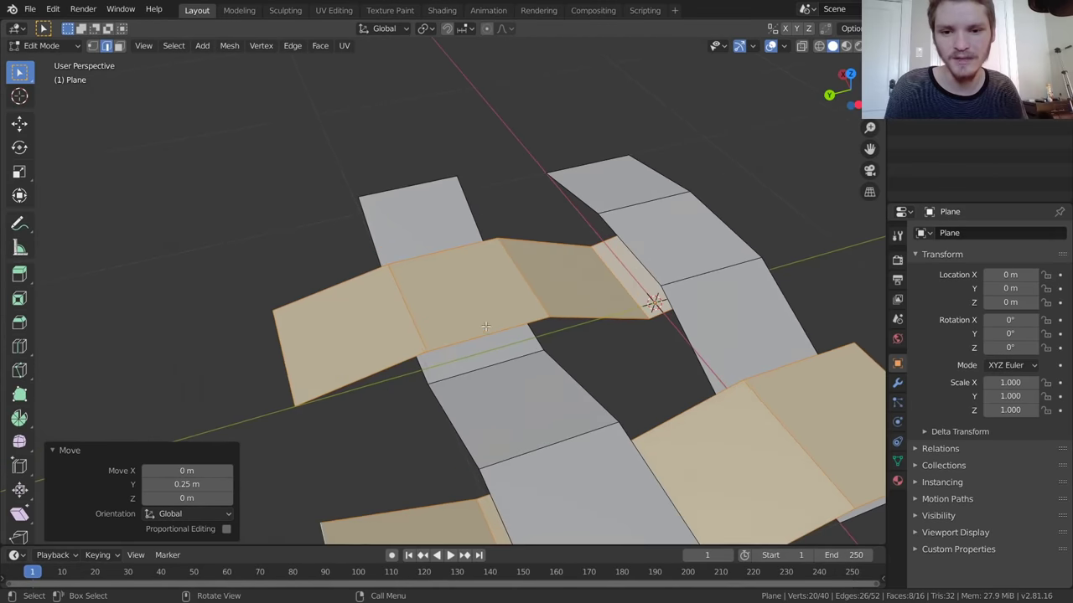
middle_click_drag(484, 324, 511, 302)
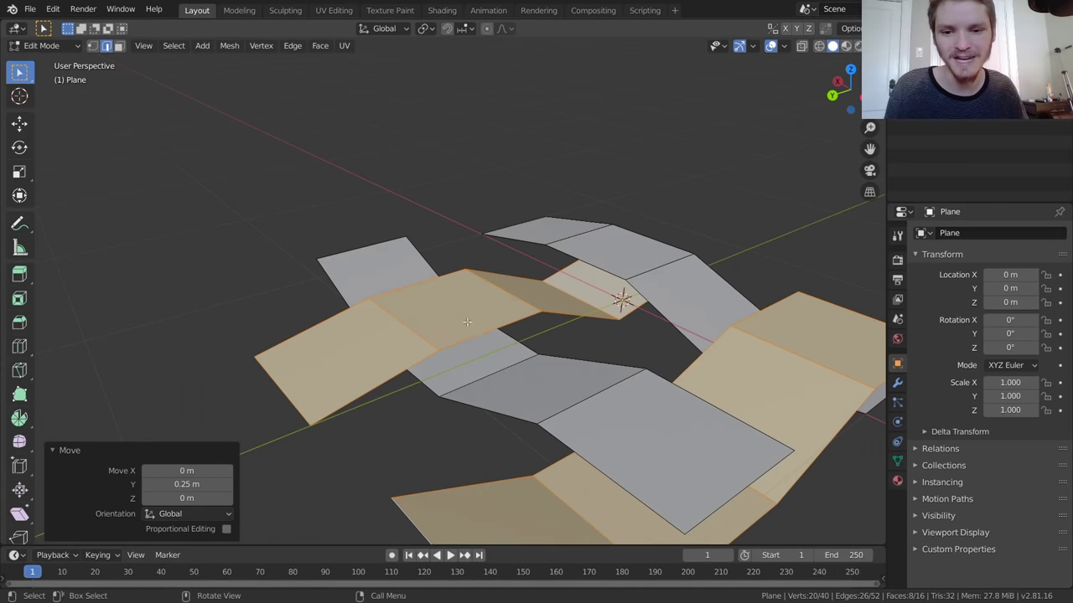
middle_click_drag(460, 325, 402, 311)
key("Tab")
key("Tab")
key("a")
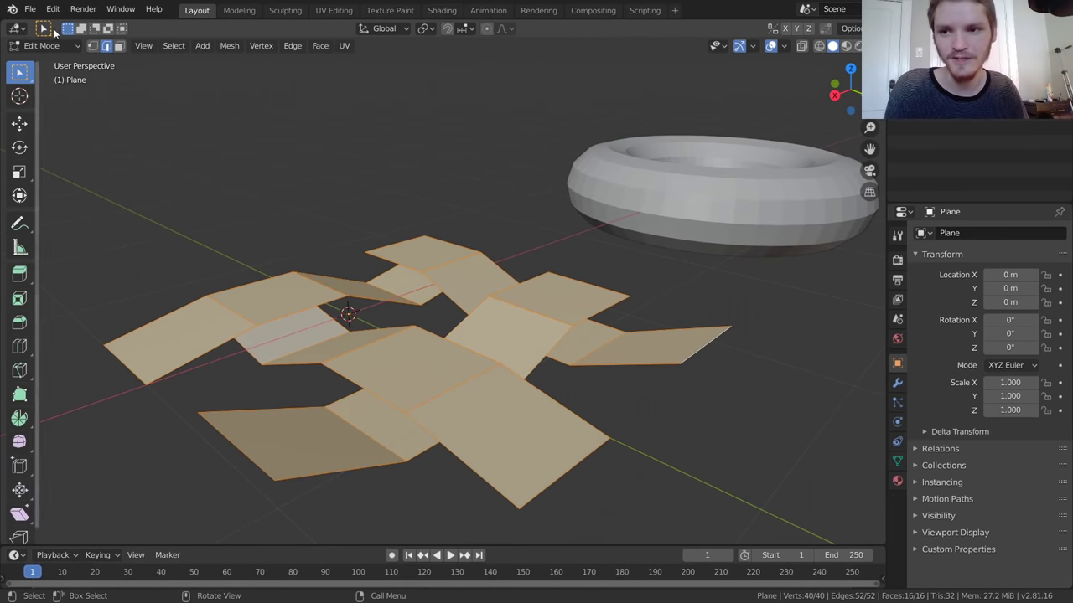
scroll(466, 209, "down", 2)
middle_click_drag(465, 210, 441, 311)
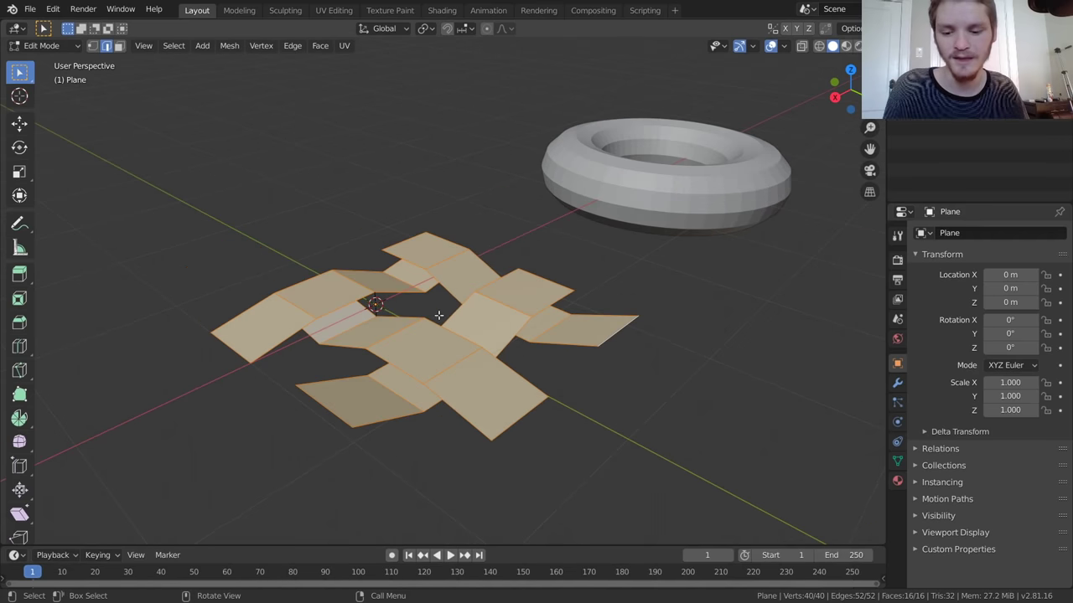
key("ctrl+b")
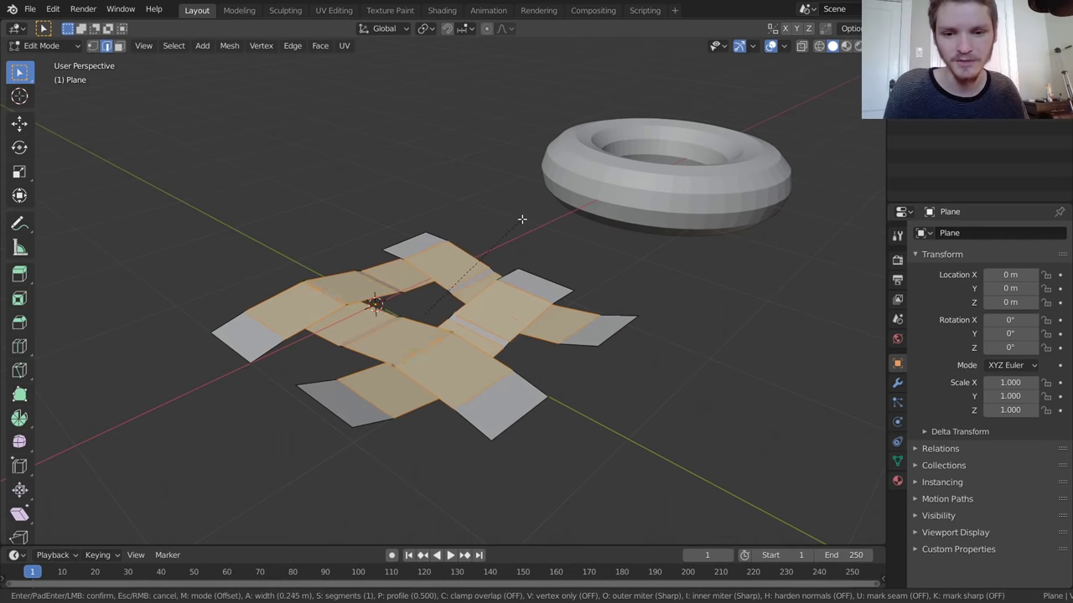
scroll(531, 212, "up", 4)
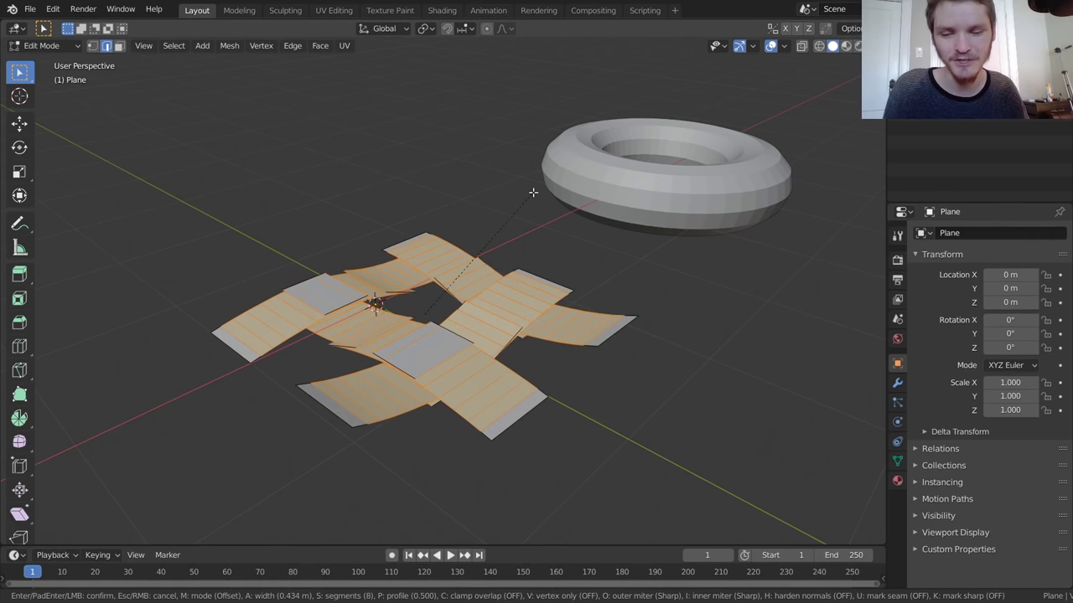
key("c")
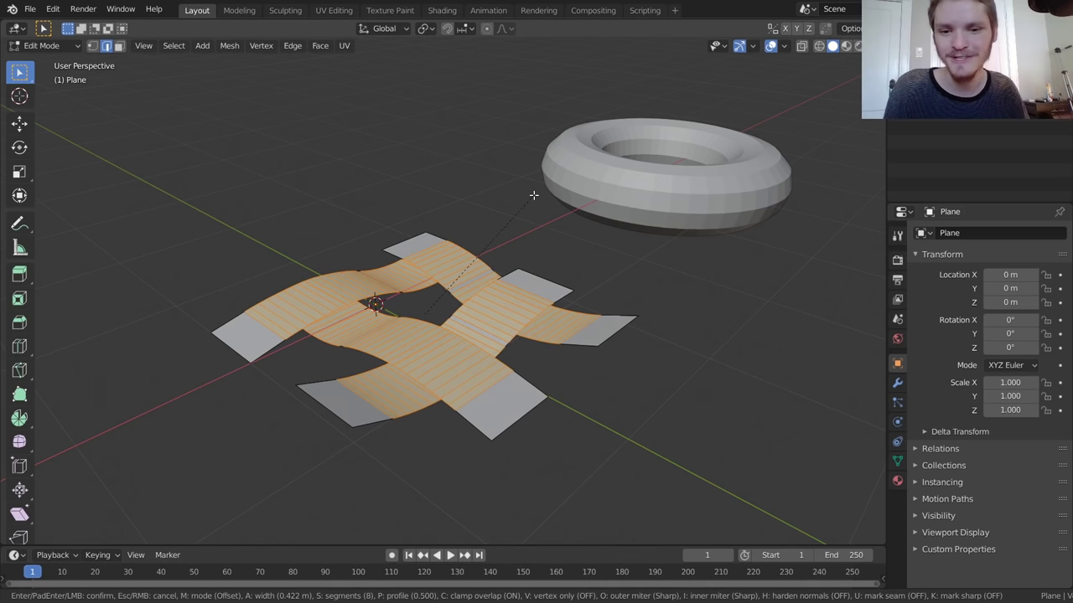
left_click(534, 195)
Step: Leave mesh editing and apply smooth shading to the woven plane
scroll(523, 251, "up", 3)
key("Tab")
scroll(487, 329, "down", 3)
middle_click_drag(458, 342, 515, 329)
right_click(457, 332)
left_click(457, 333)
scroll(462, 338, "up", 3)
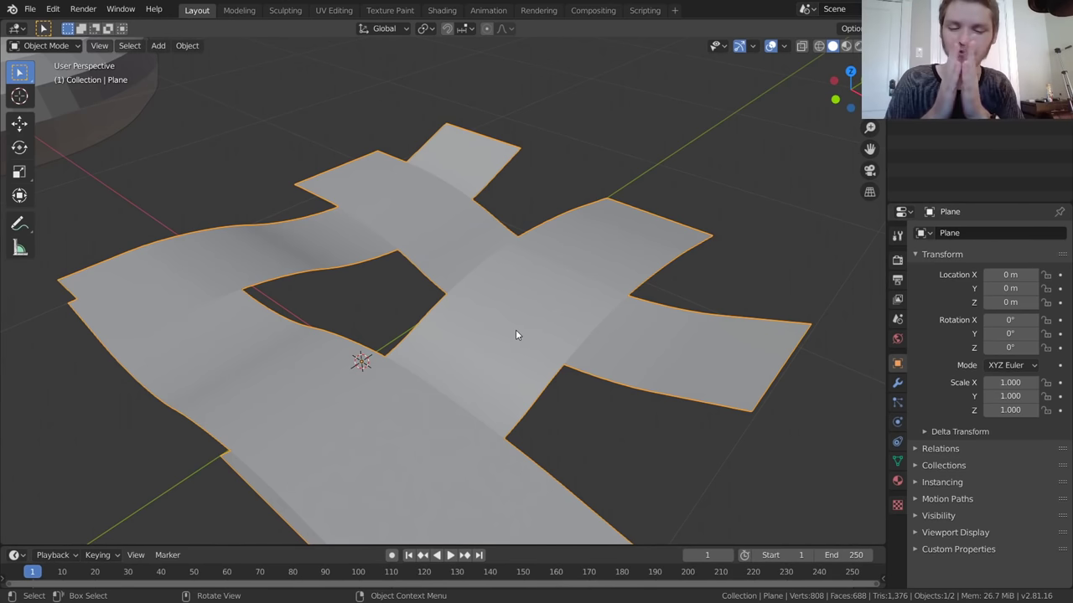
Step: Merge the duplicate vertices of the whole woven mesh by distance, using 0.0001 m
key("Tab")
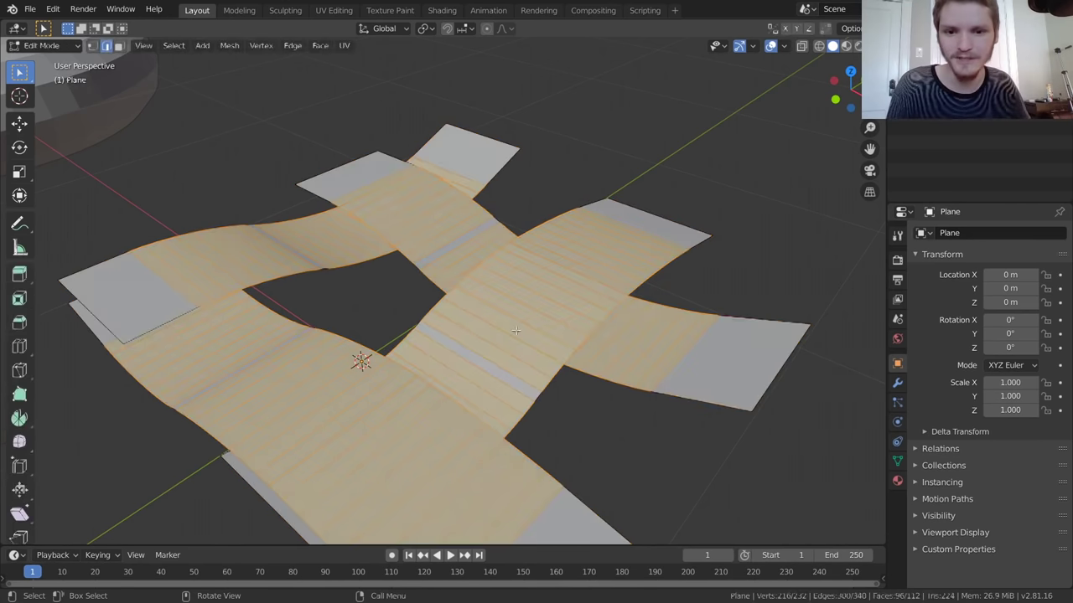
key("a")
key("F3")
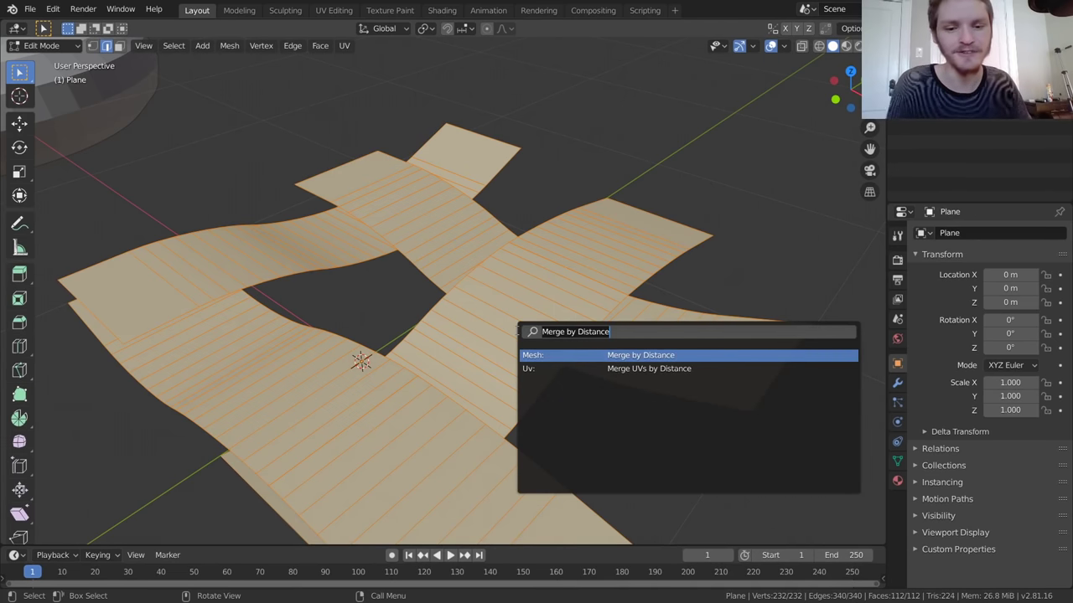
key("Return")
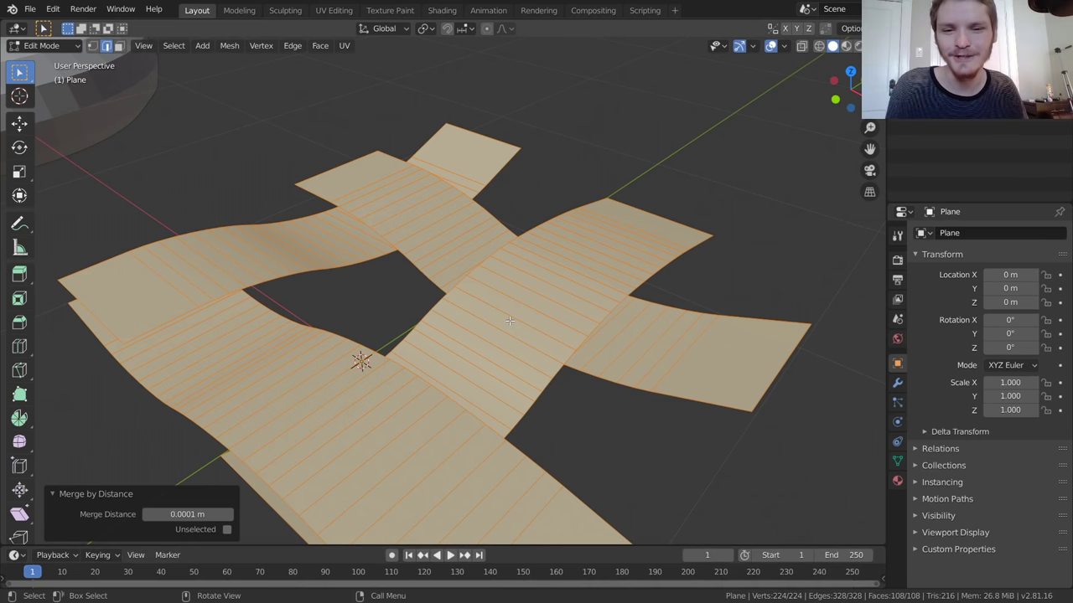
Step: Examine the smoothed weave from several angles, checking the strip crossings and the gaps between strips
key("Tab")
scroll(510, 321, "down", 3)
middle_click_drag(510, 321, 474, 355)
scroll(467, 356, "down", 2)
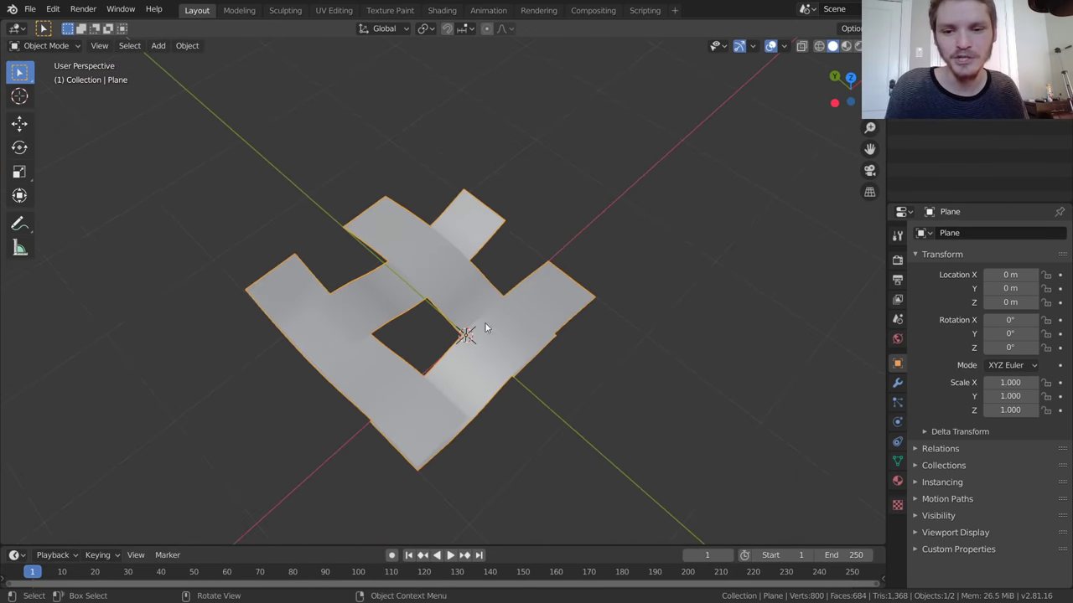
scroll(442, 342, "down", 2)
middle_click_drag(407, 328, 334, 304)
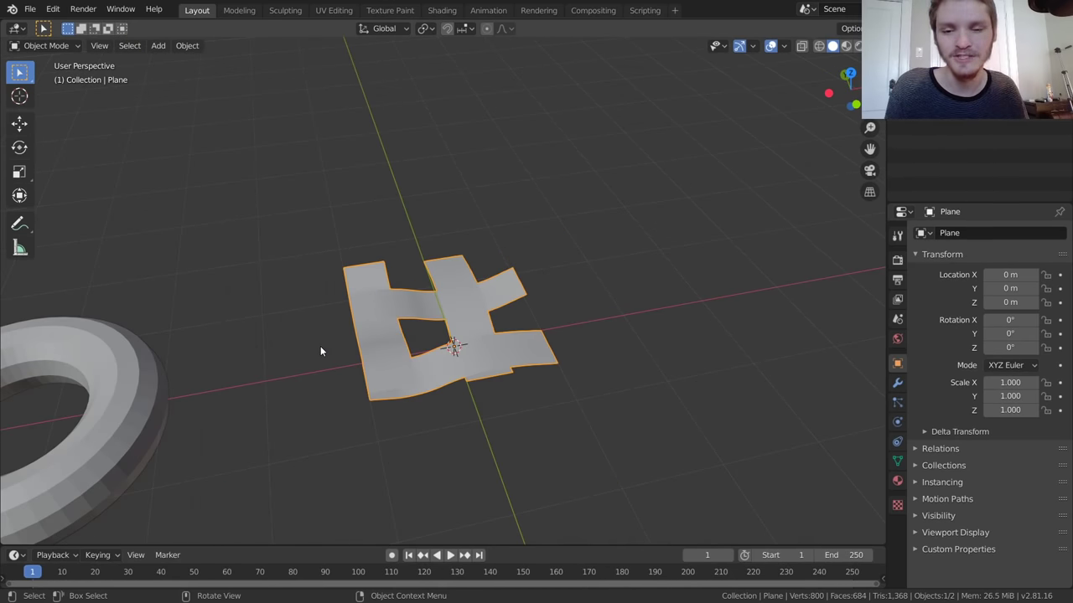
scroll(429, 360, "up", 3)
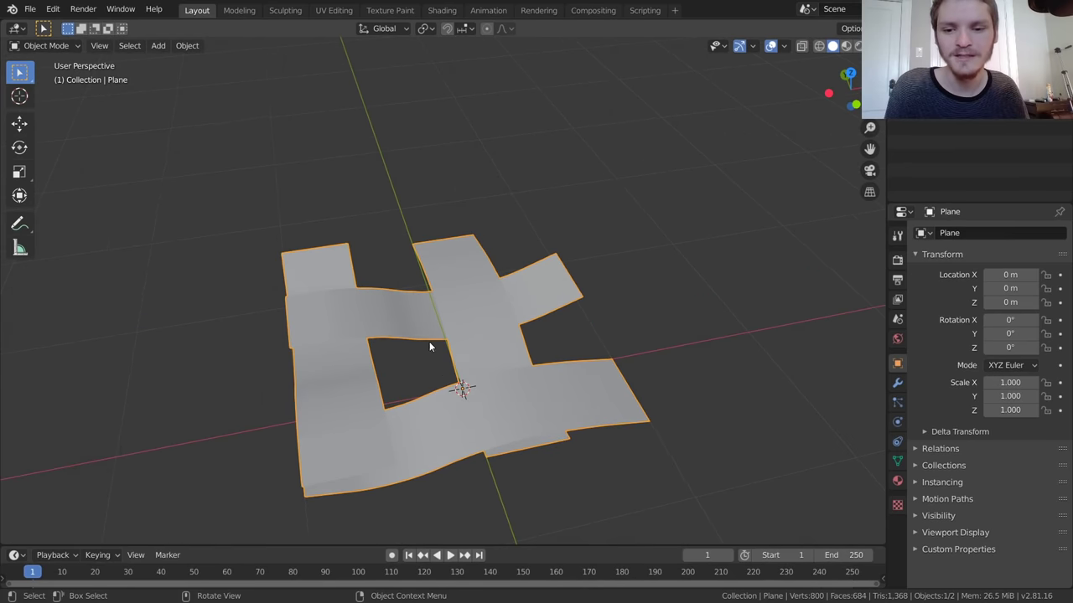
middle_click_drag(412, 366, 412, 390)
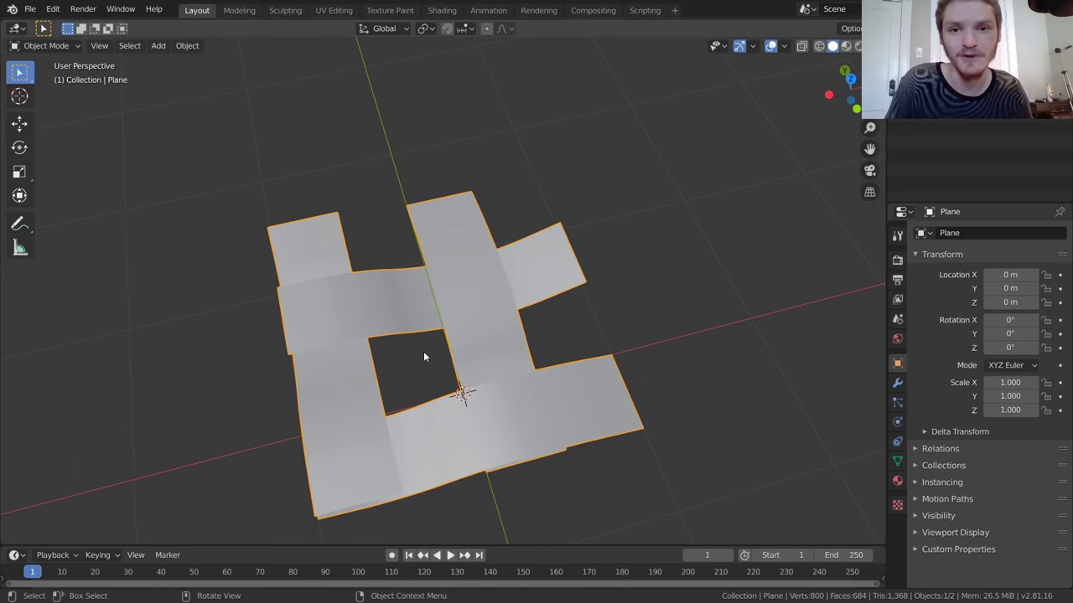
middle_click_drag(424, 357, 589, 363)
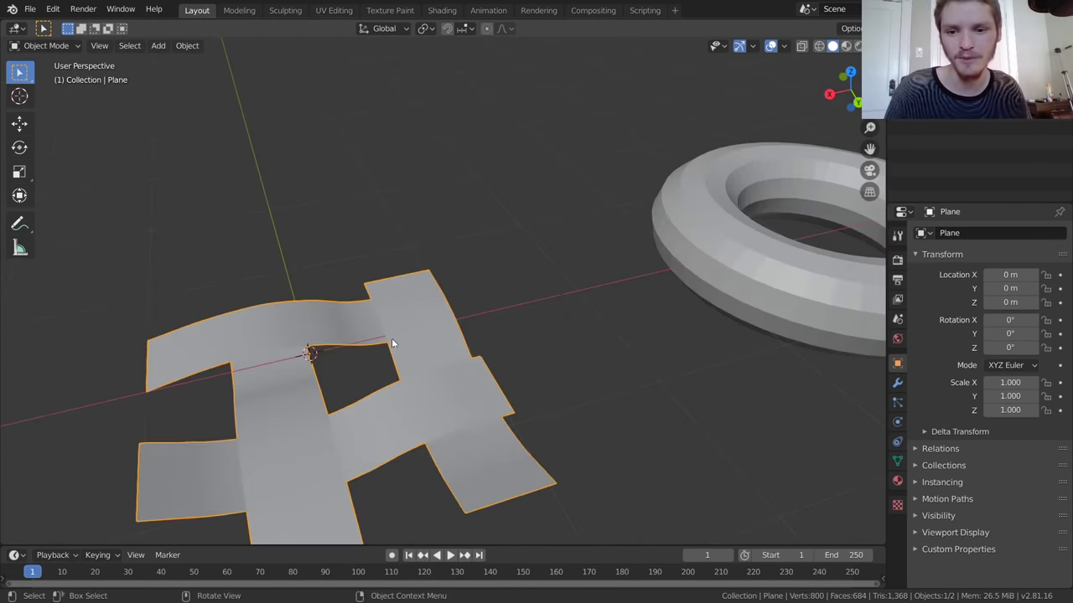
scroll(390, 336, "up", 4)
middle_click_drag(385, 353, 461, 268, "shift")
mouse_move(444, 263)
middle_mouse_down()
mouse_move(444, 307)
mouse_move(430, 269)
middle_mouse_up()
Step: Widen the Y-running strip on the -X side by moving its long edge beside the central gap 0.1 m along X
key("Tab")
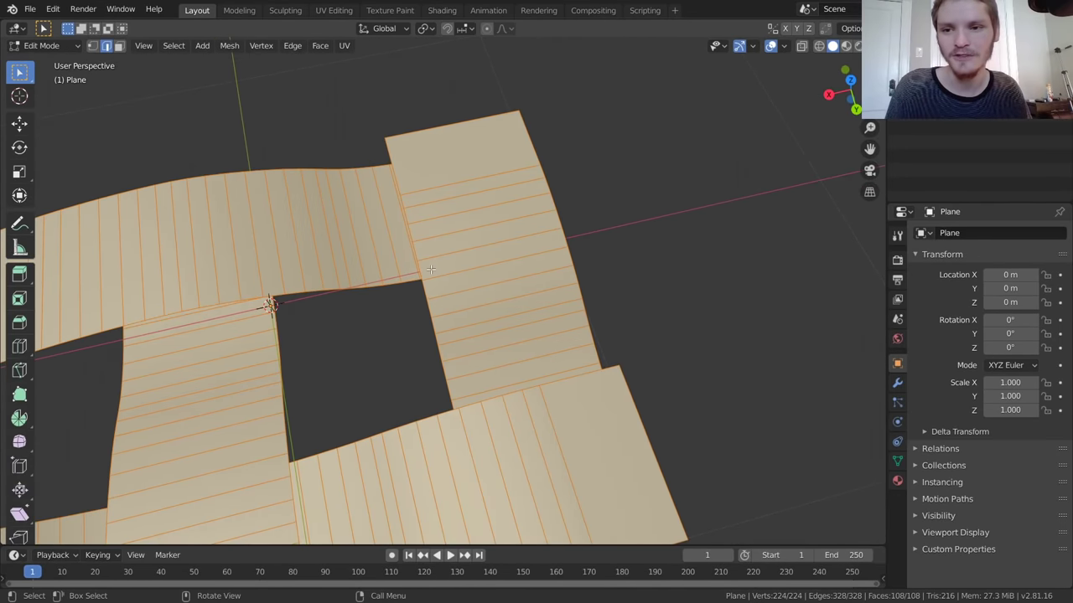
scroll(411, 249, "down", 5)
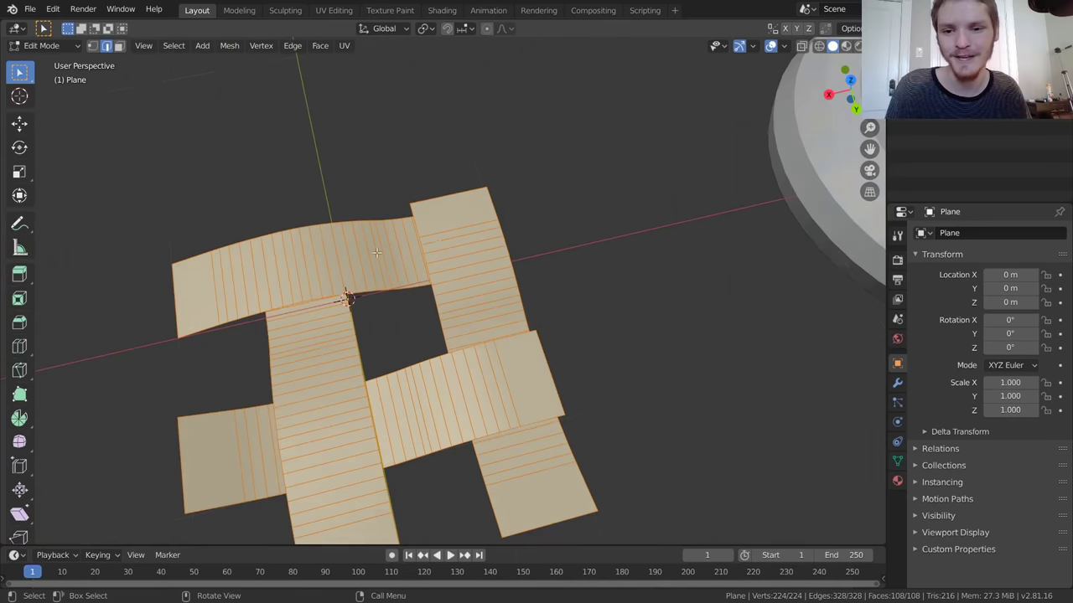
scroll(439, 243, "up", 6)
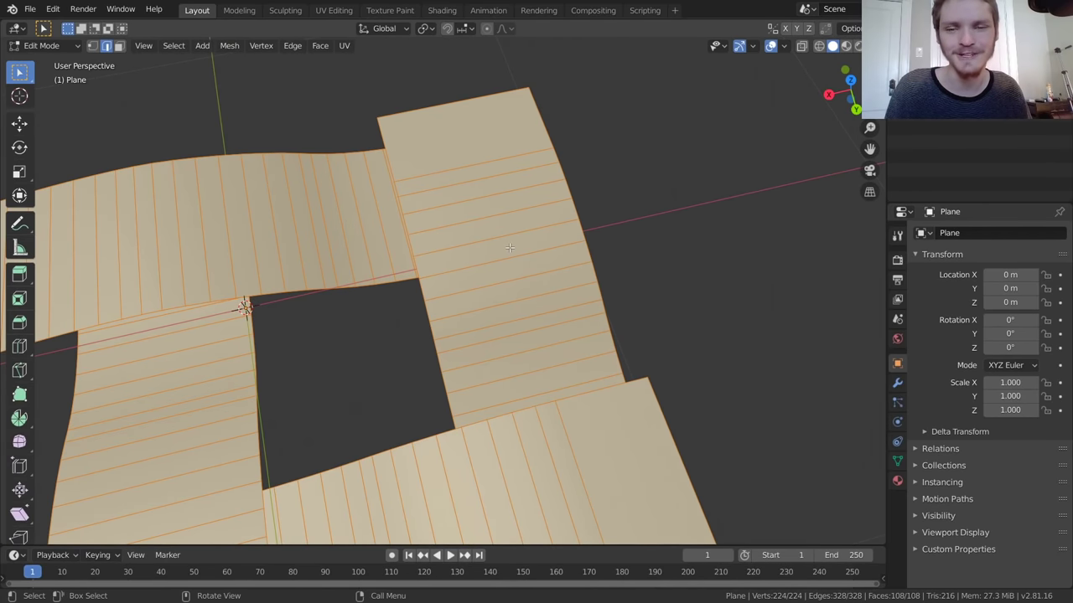
middle_click_drag(510, 248, 417, 179)
left_click(399, 191, "alt")
scroll(446, 171, "down", 3)
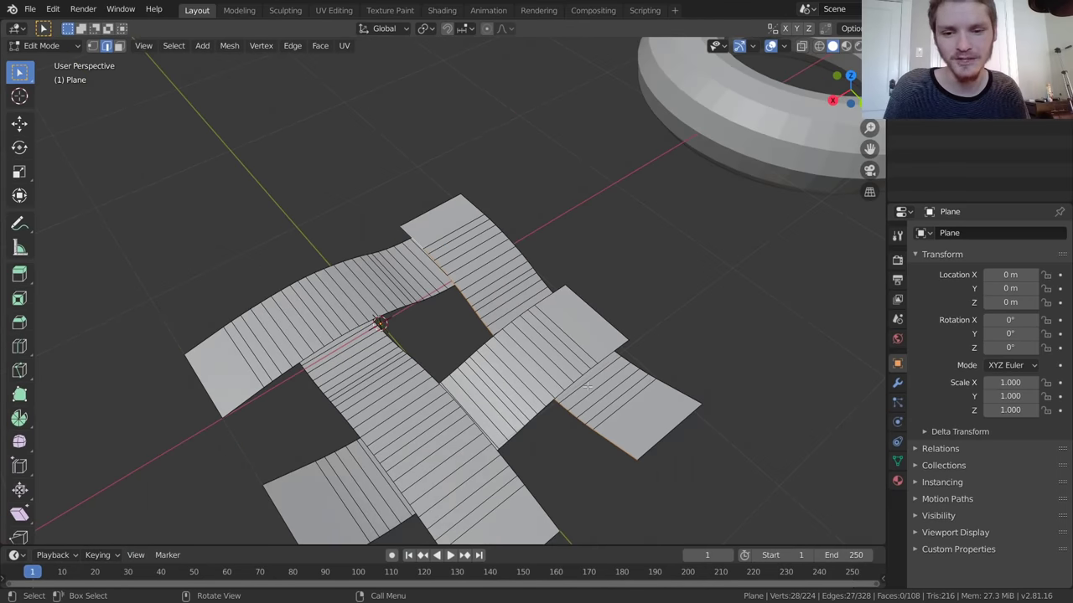
scroll(424, 245, "up", 2)
middle_click_drag(521, 255, 471, 272)
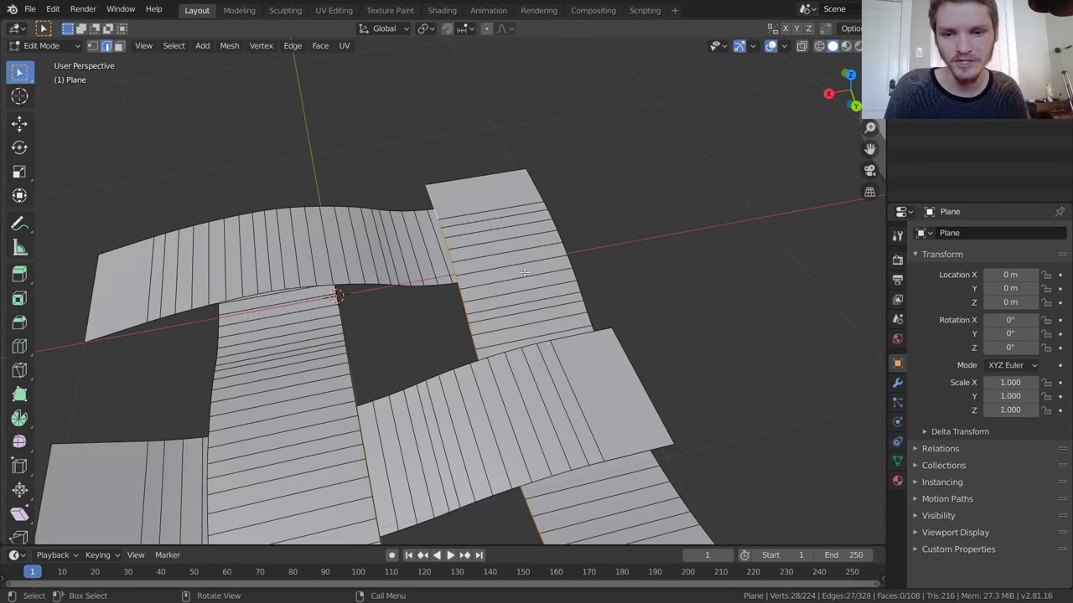
key("g")
key("x")
mouse_move(501, 278)
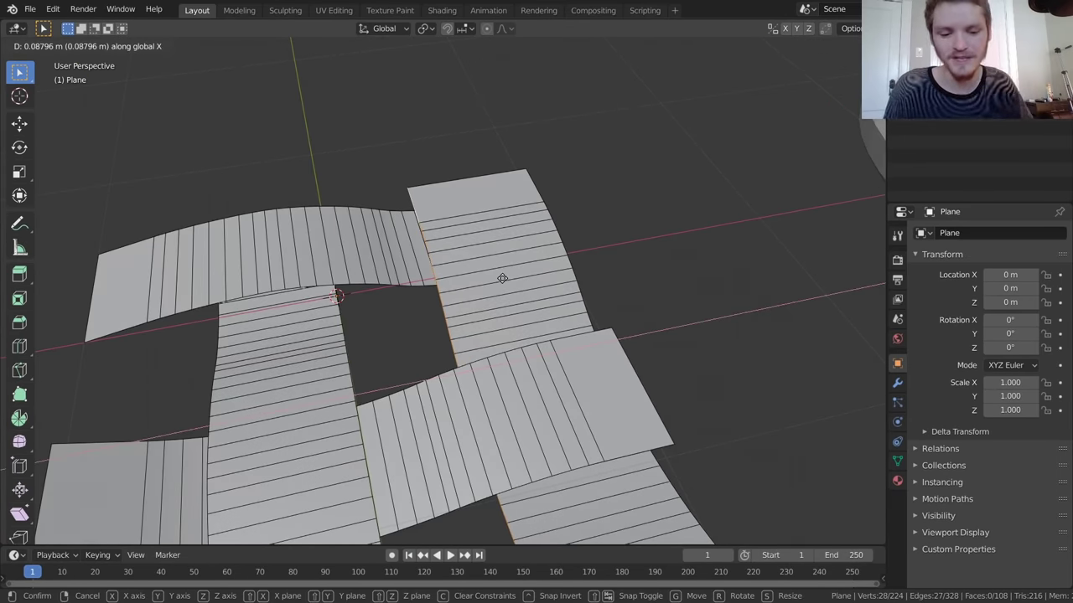
type(".1")
key("Return")
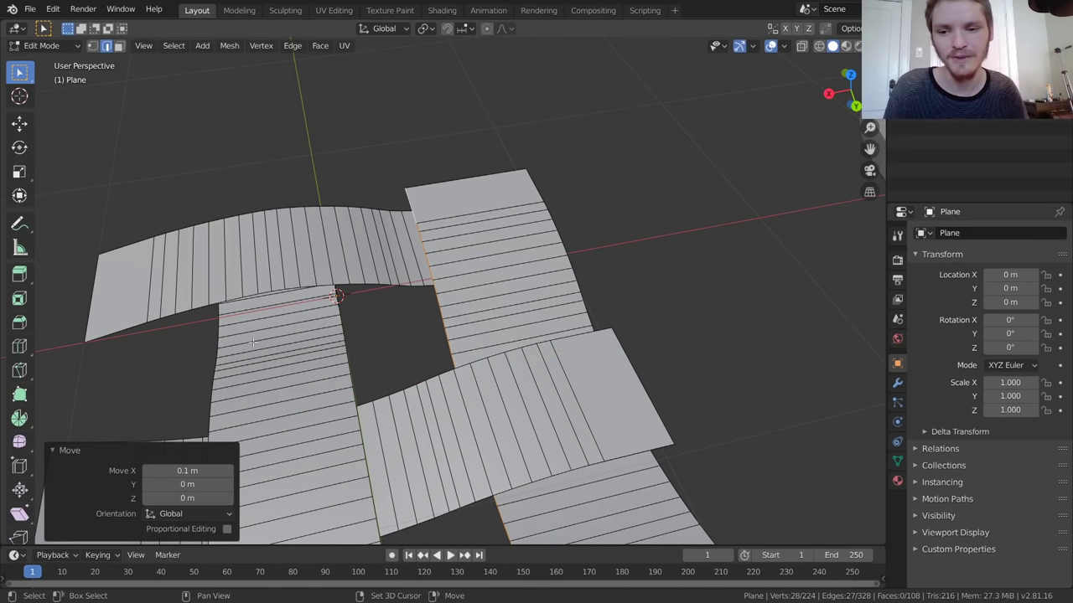
Step: Widen the other Y-running strip by moving its outer +X long edge 0.1 m along X
middle_click(256, 336, "alt")
left_click(431, 284, "alt")
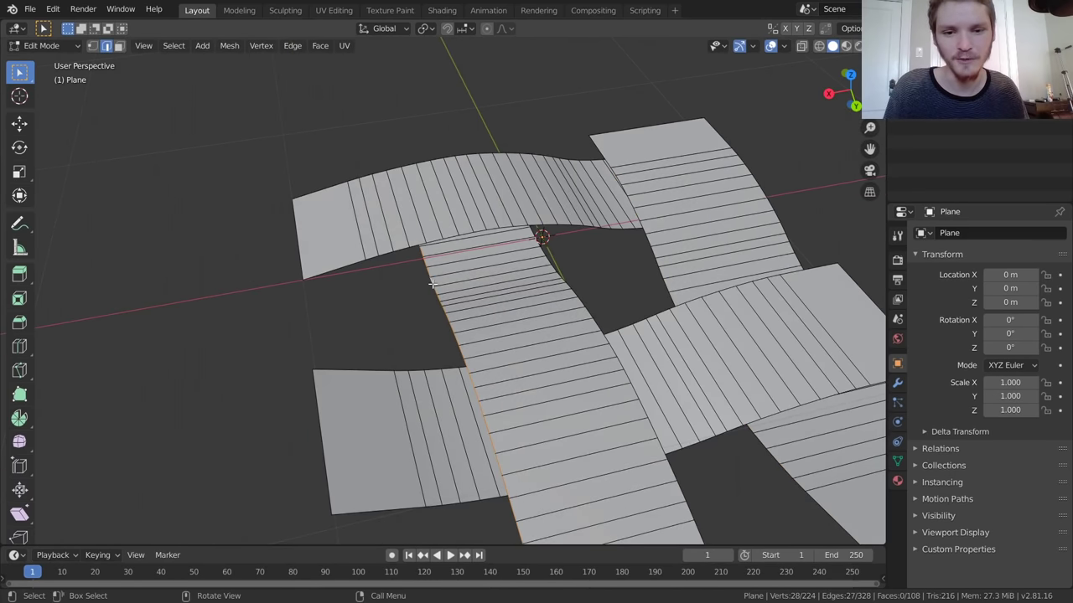
type("gx.1")
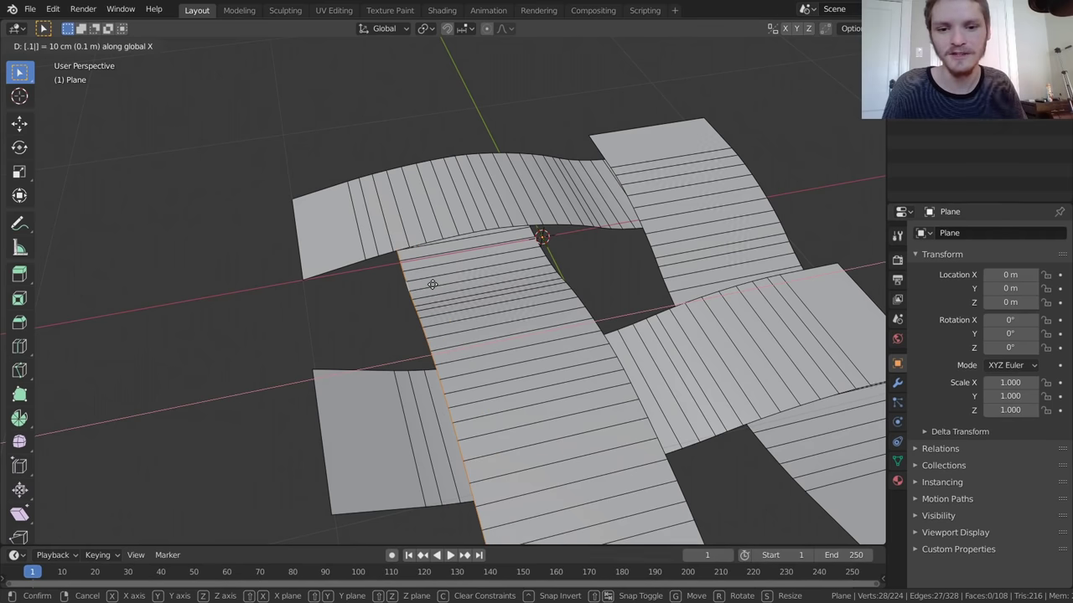
key("Return")
Step: Widen the X-running strip beside the X axis by moving its +Y long edge 0.1 m along Y
middle_click_drag(428, 278, 463, 227)
left_click(469, 199, "alt")
key("g")
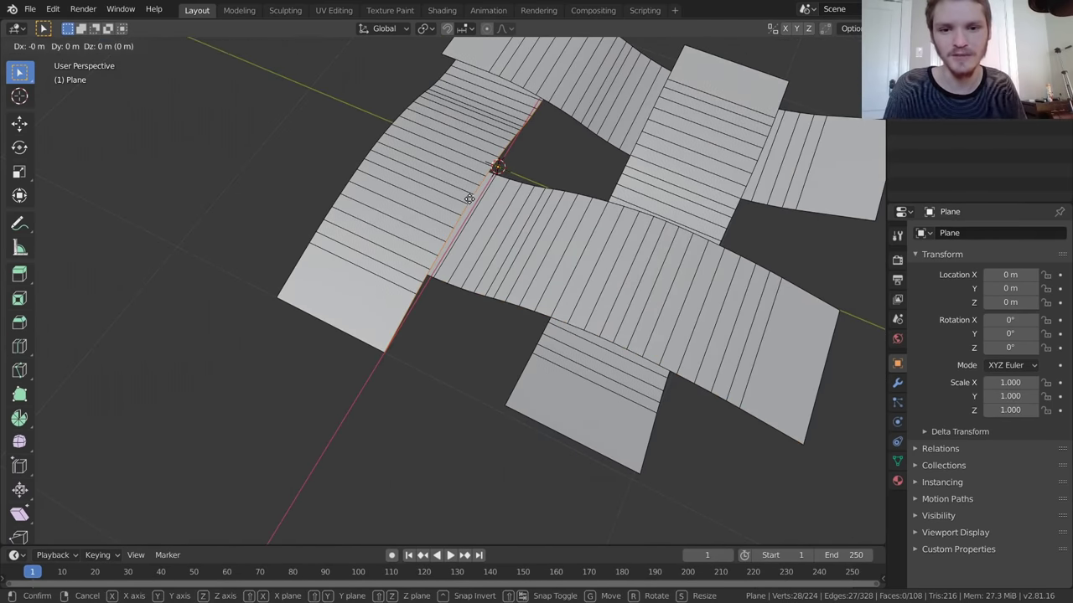
type("y")
type(".1")
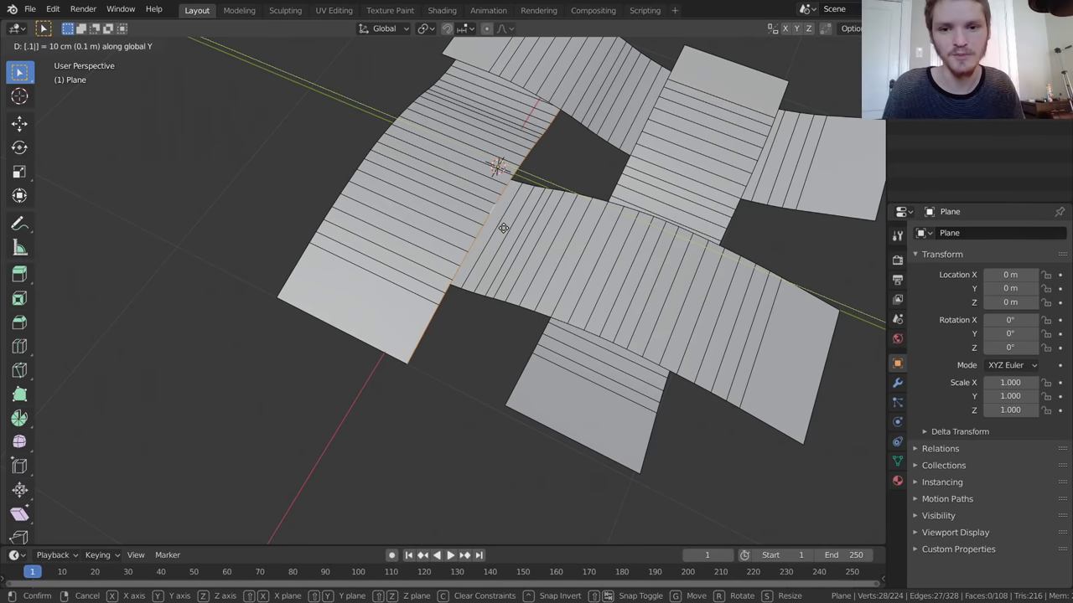
key("Return")
Step: Widen the second X-running strip by moving its outer +Y long edge 0.1 m along Y, and leave mesh editing
middle_click_drag(578, 186, 316, 254, "shift")
left_click(379, 258, "alt")
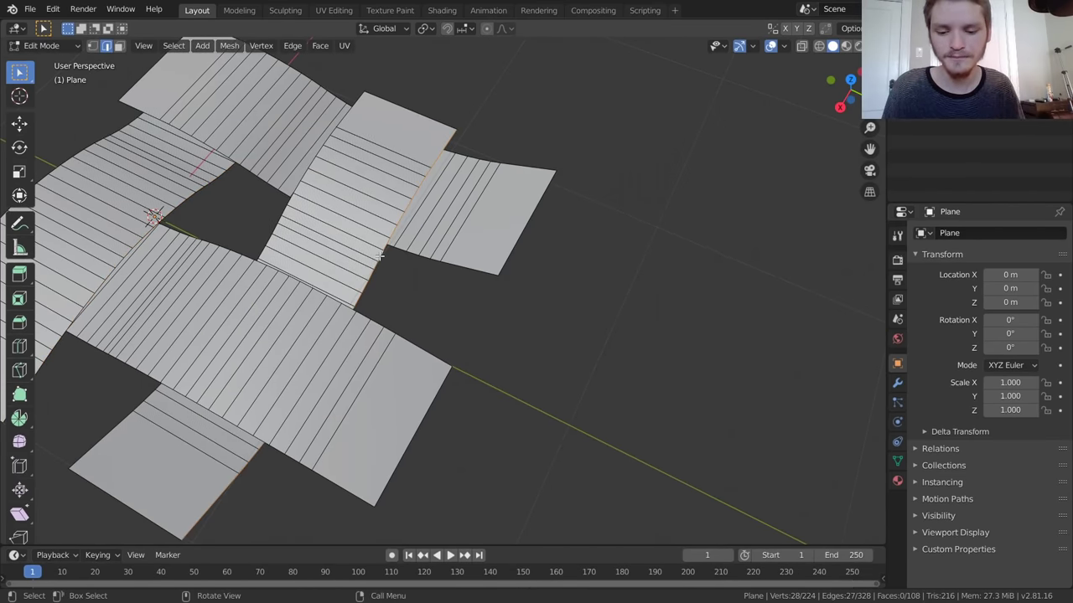
type("gy.1")
key("Return")
key("Tab")
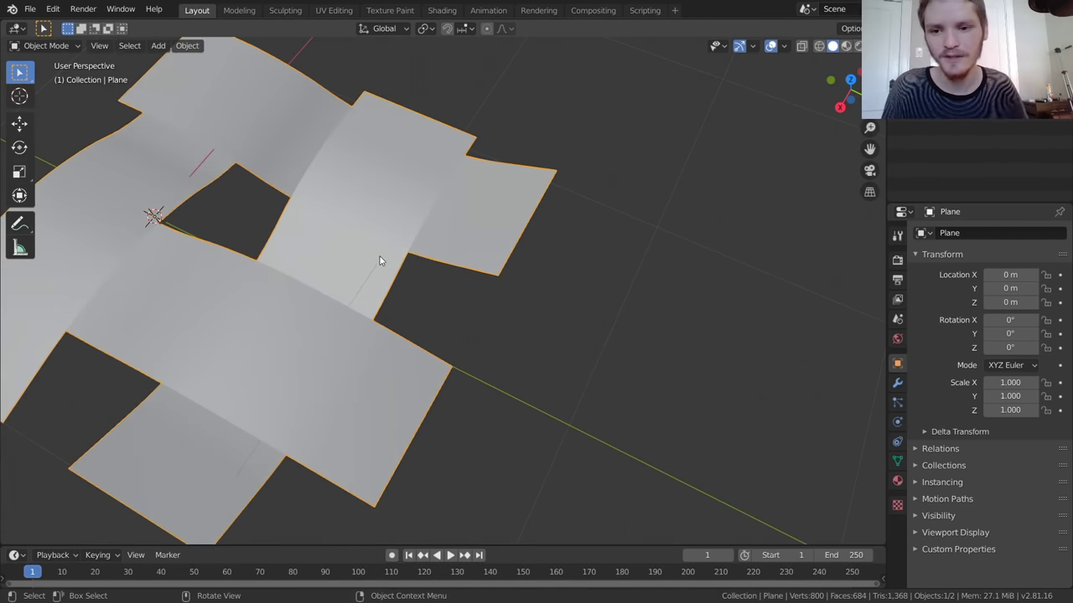
Step: Bring the woven tile and the torus into view together and open the Tissue Tools
scroll(365, 246, "down", 5)
middle_click_drag(364, 246, 484, 220)
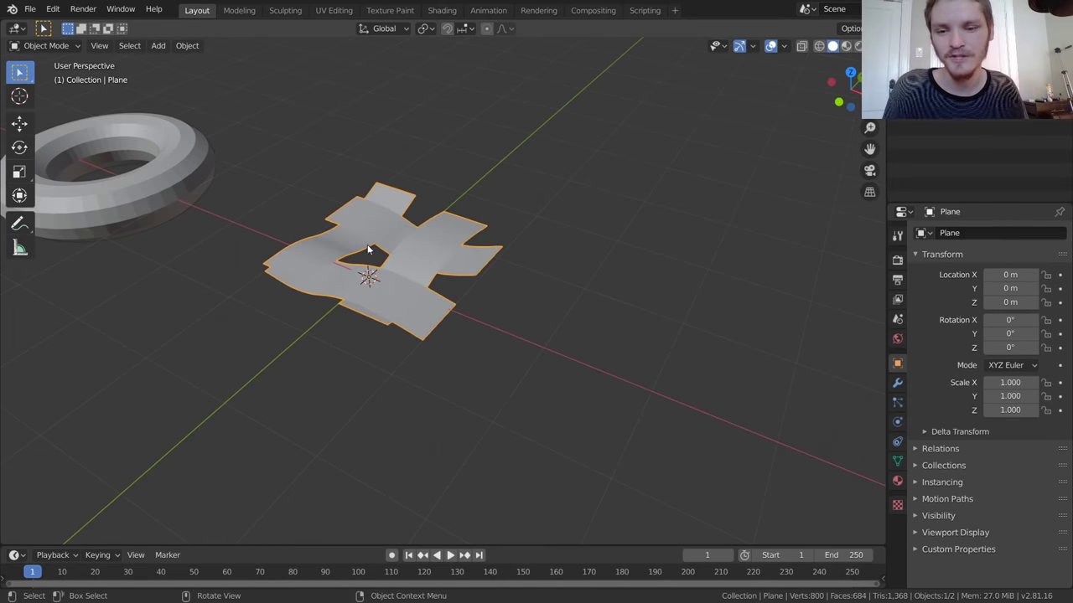
middle_click_drag(369, 249, 567, 306, "shift")
scroll(559, 311, "up", 2)
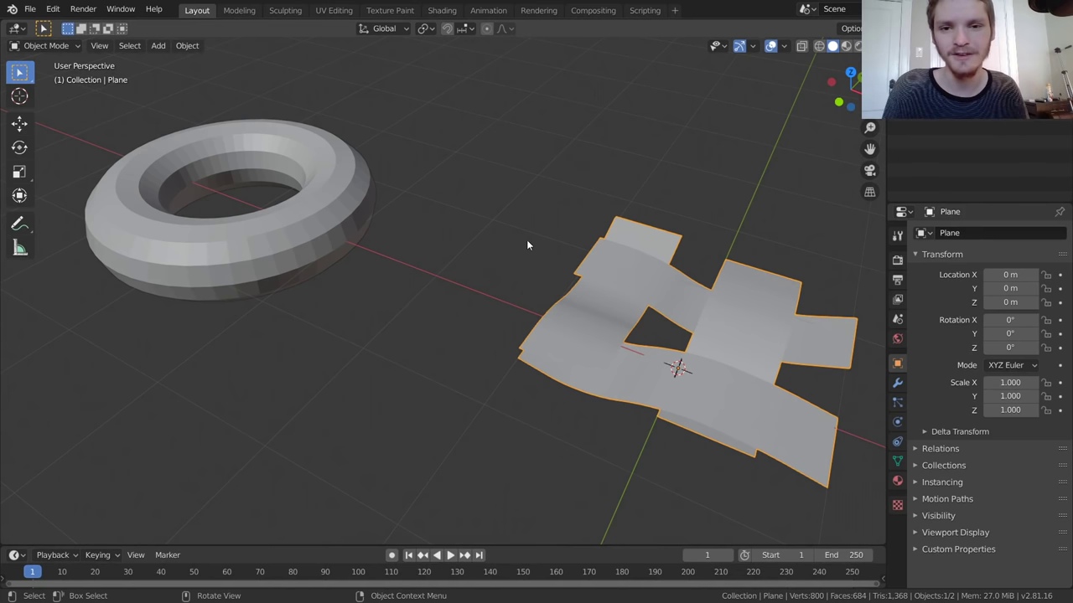
key("n")
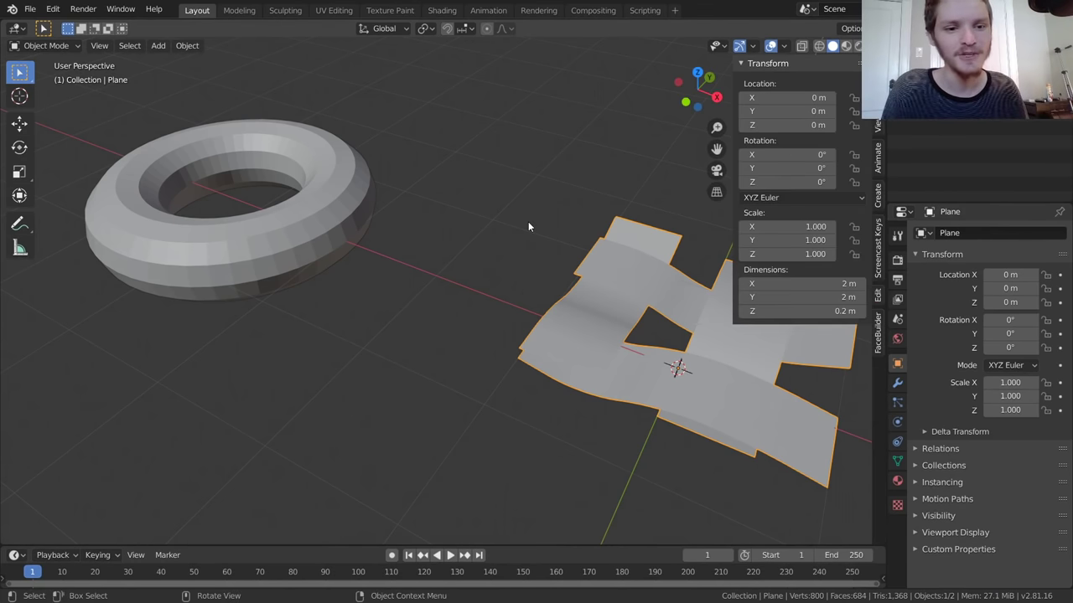
left_click(877, 296)
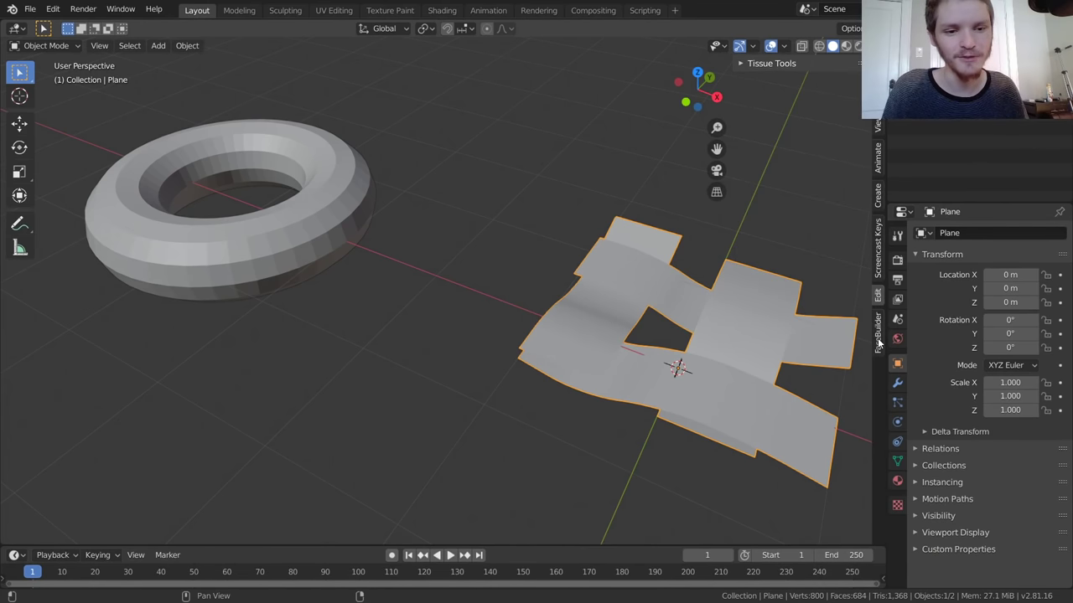
left_click(877, 331)
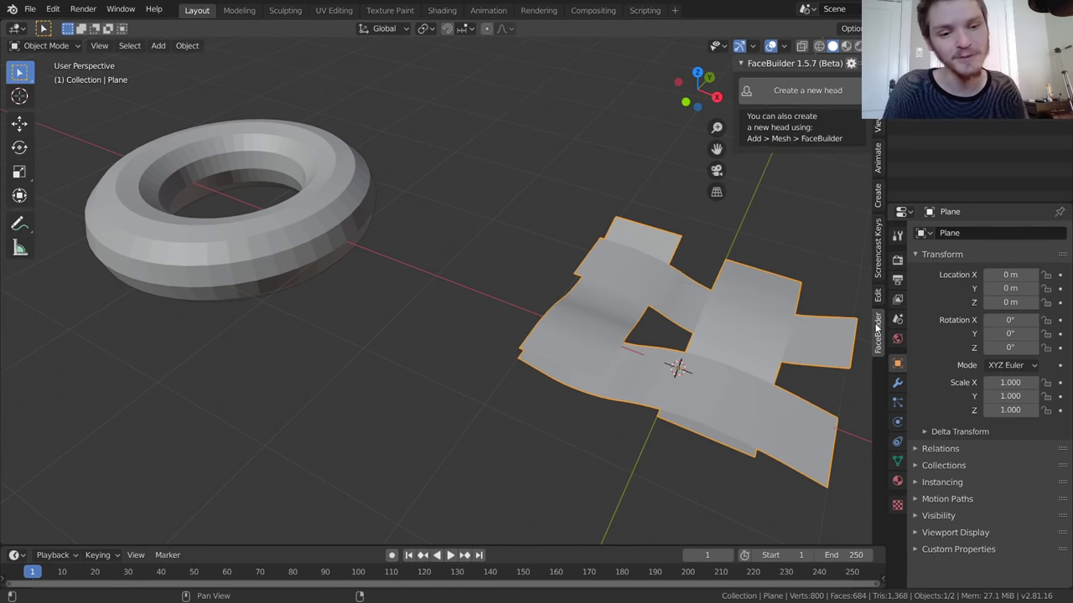
left_click(876, 245)
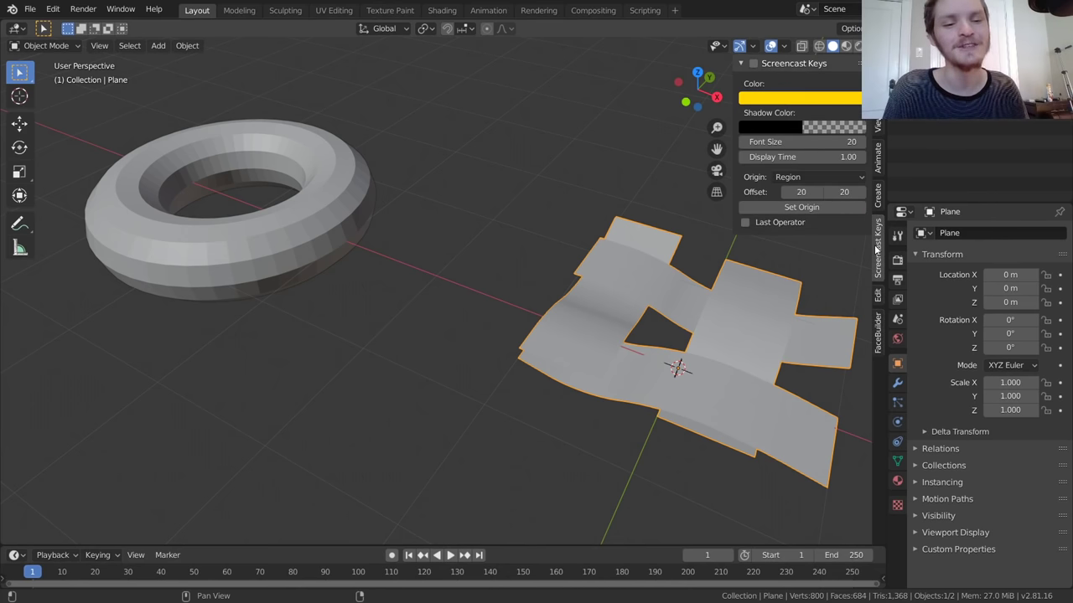
left_click(877, 297)
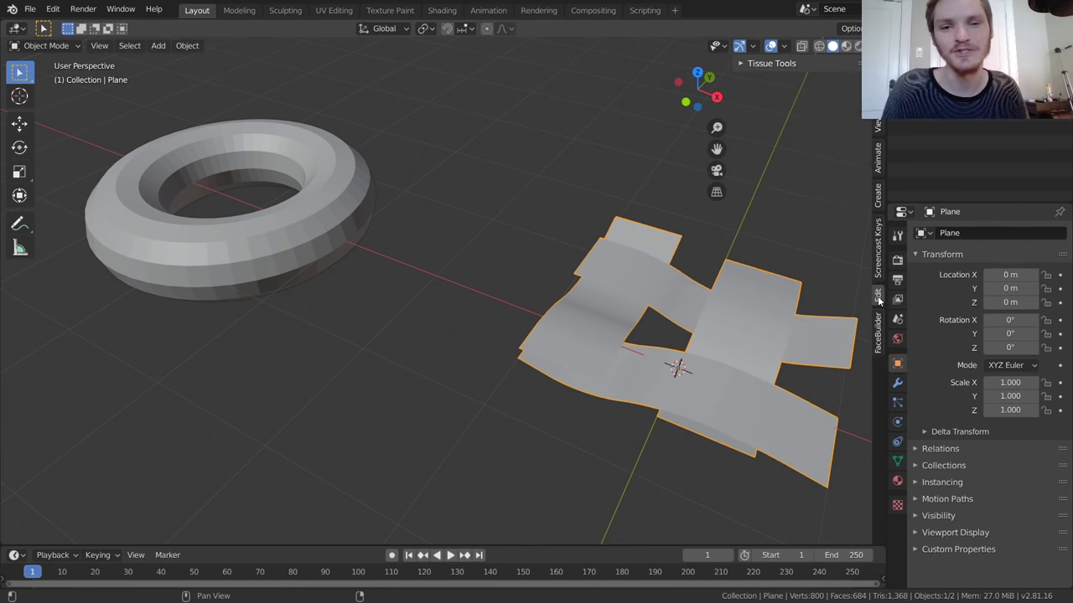
scroll(584, 227, "up", 1)
middle_click_drag(604, 272, 628, 266)
left_click(743, 63)
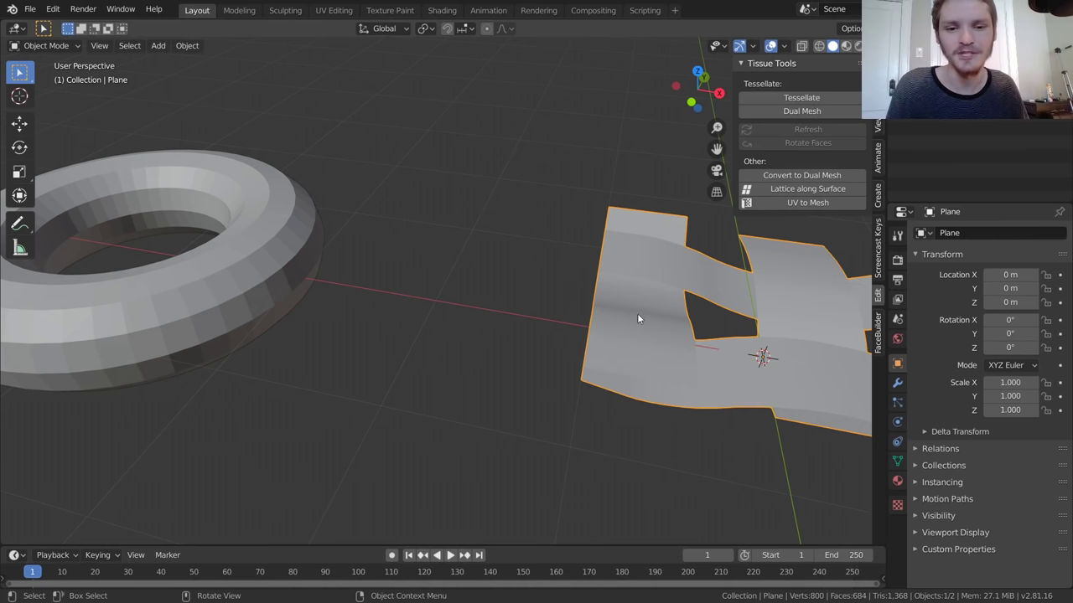
Step: Tessellate the woven tile as component over the torus as base, keeping the default Quad fill, Bounds coordinates and Proportional thickness
scroll(598, 300, "down", 2)
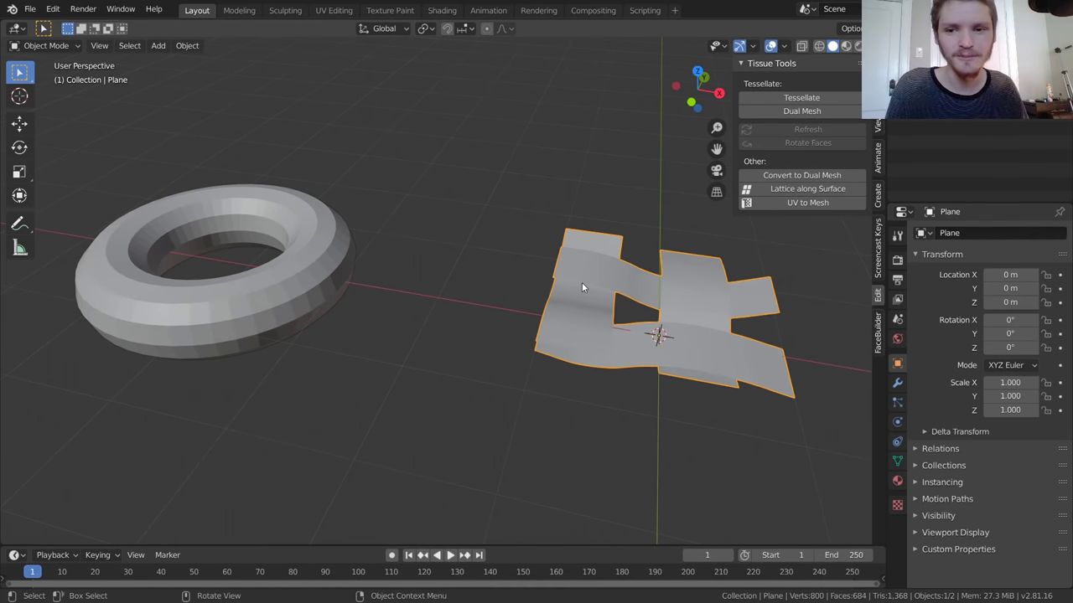
left_click(250, 290, "shift")
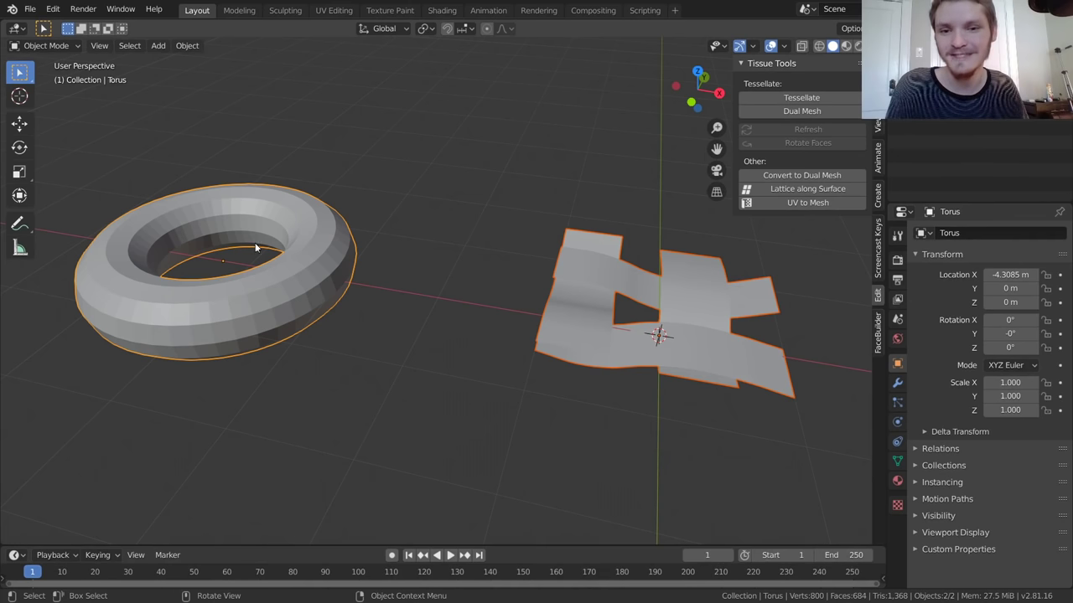
left_click(542, 325)
left_click(322, 305, "shift")
scroll(353, 315, "up", 1)
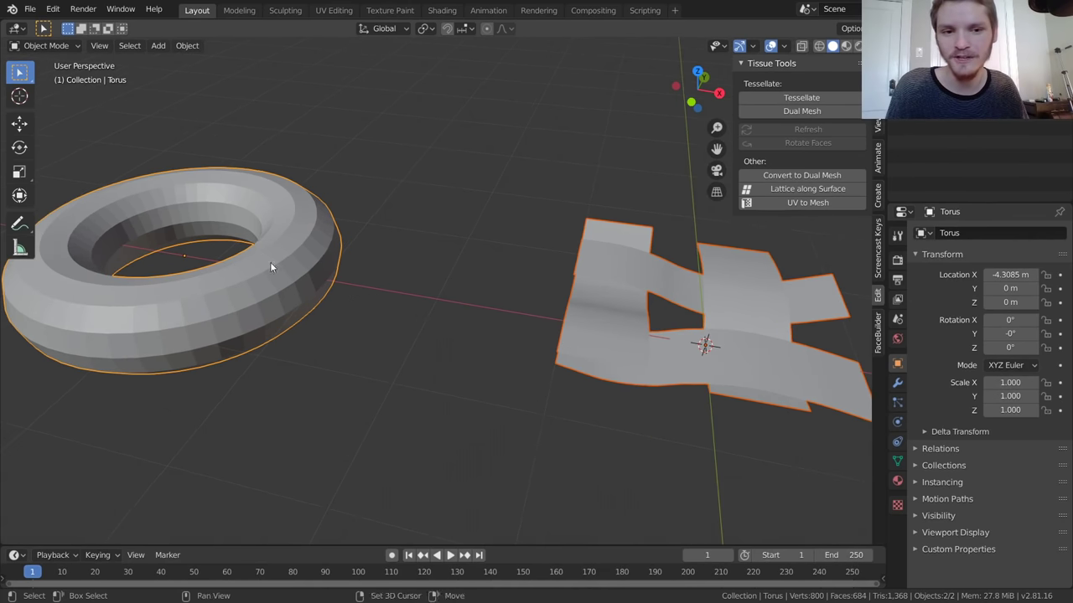
middle_click_drag(270, 261, 337, 287, "shift")
left_click(777, 97)
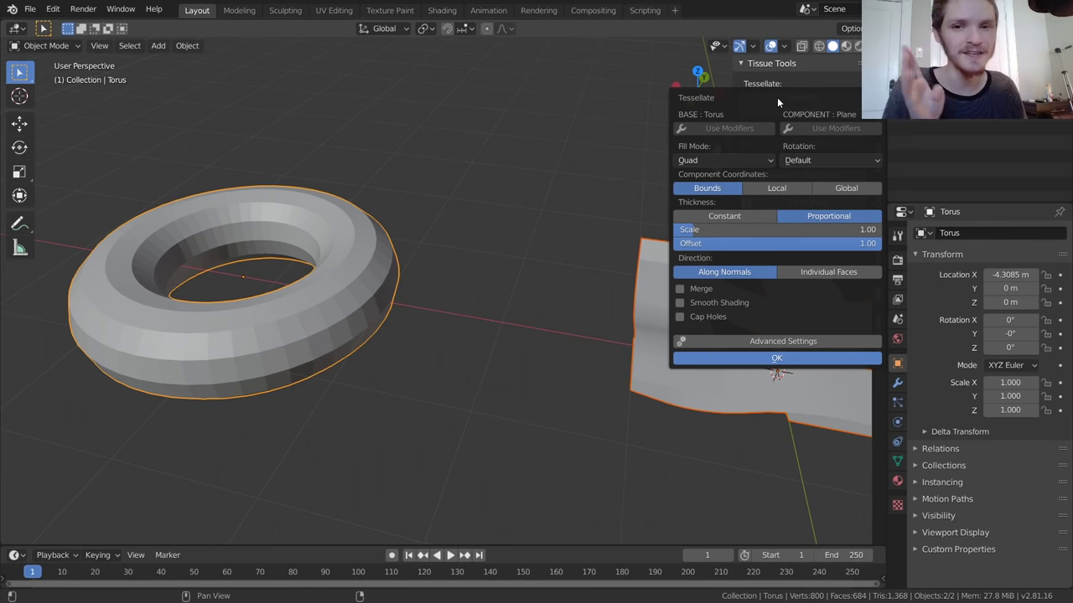
left_click(767, 361)
middle_click_drag(404, 297, 688, 267, "shift")
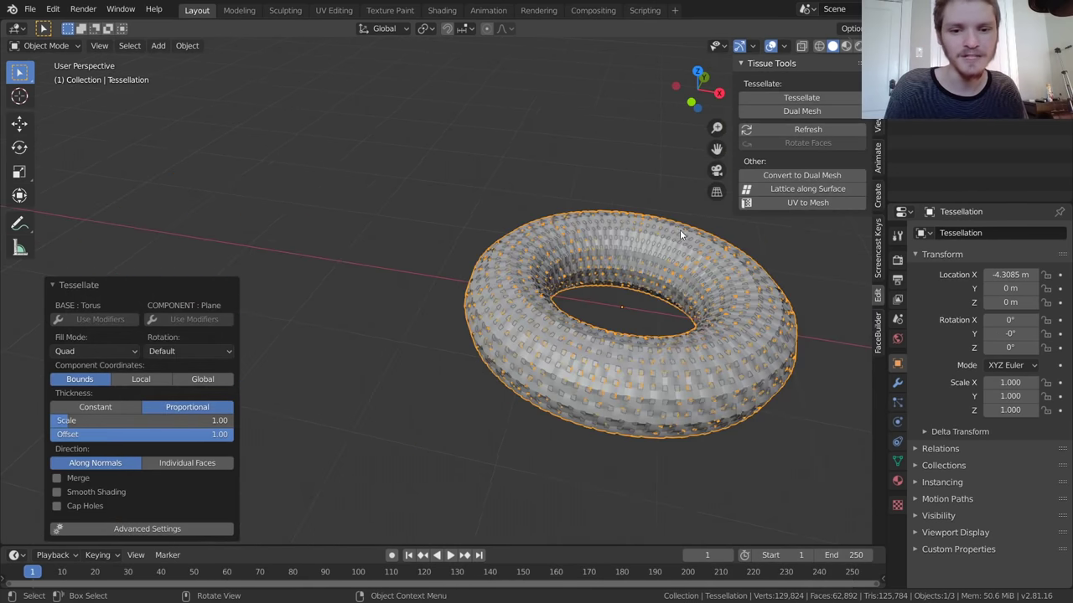
scroll(591, 282, "up", 3)
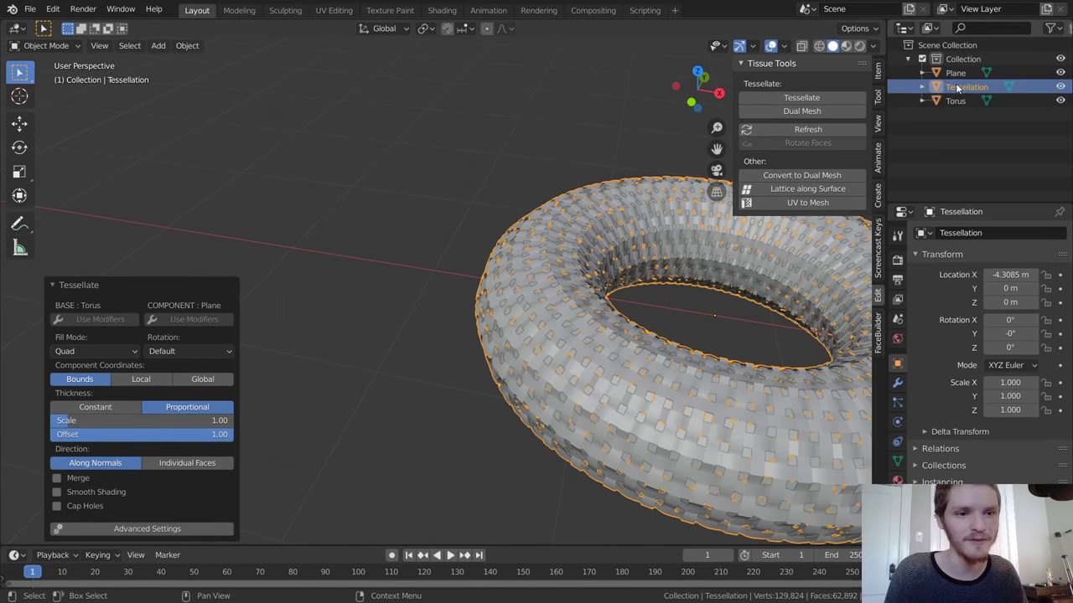
Step: Move the Tessellation object about 3 m in the -X direction, off the original torus
left_click(956, 75)
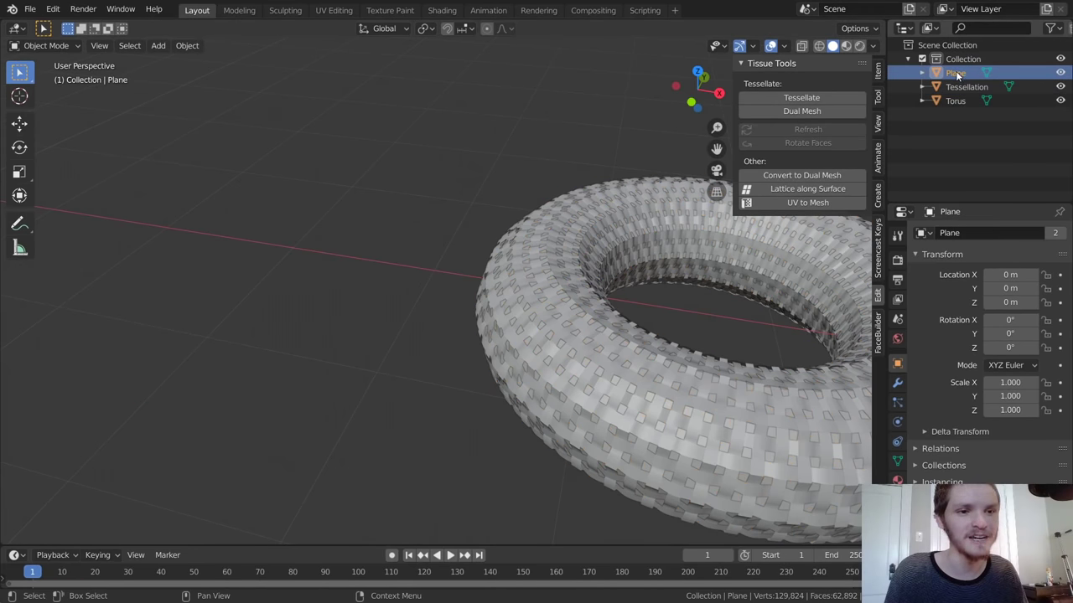
left_click(955, 101)
left_click(965, 87)
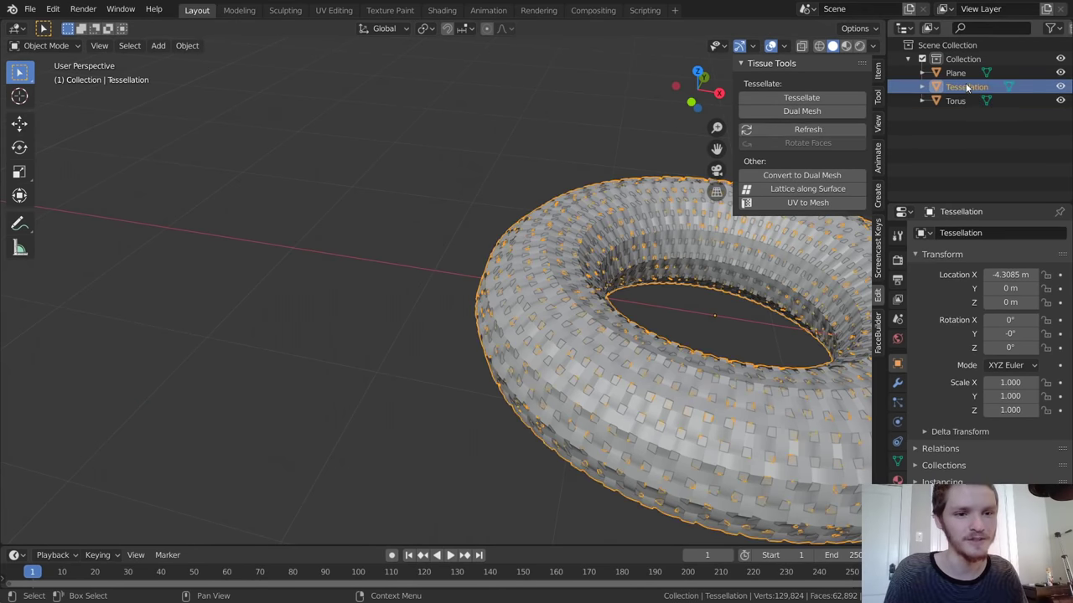
key("g")
key("x")
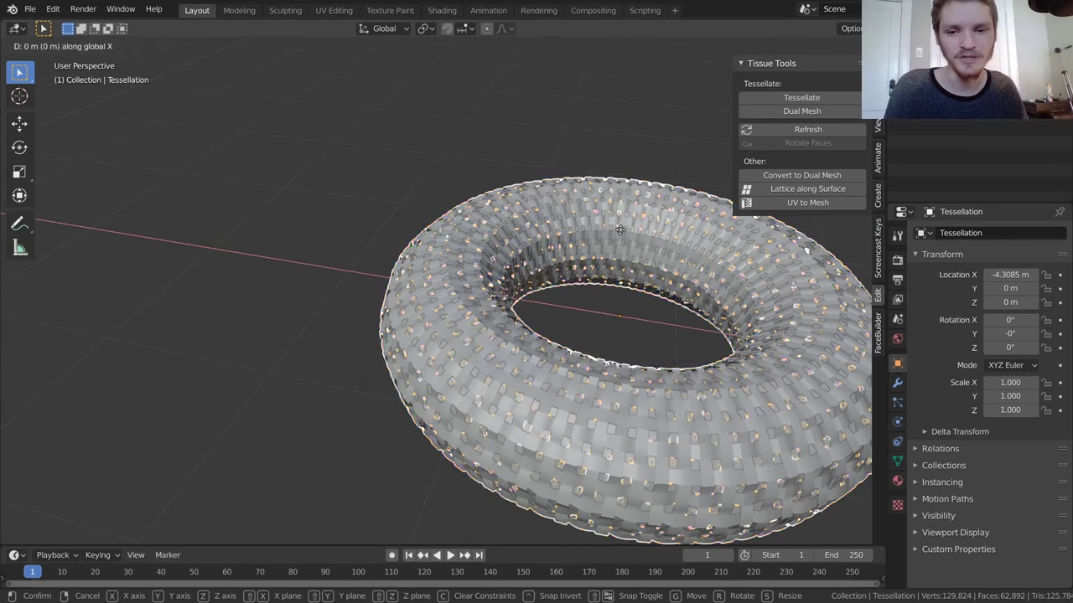
left_click(442, 283)
Step: Examine the woven torus surface from several angles and up close, checking how the strips interlace from tile to tile
key("KP_Decimal")
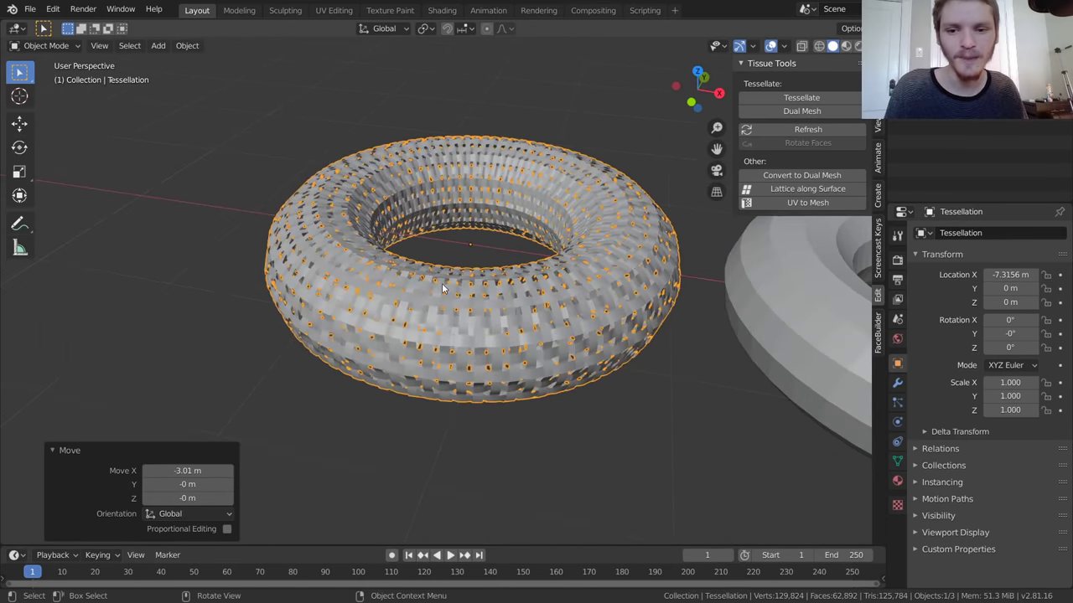
middle_click_drag(442, 284, 478, 278)
scroll(426, 397, "up", 3)
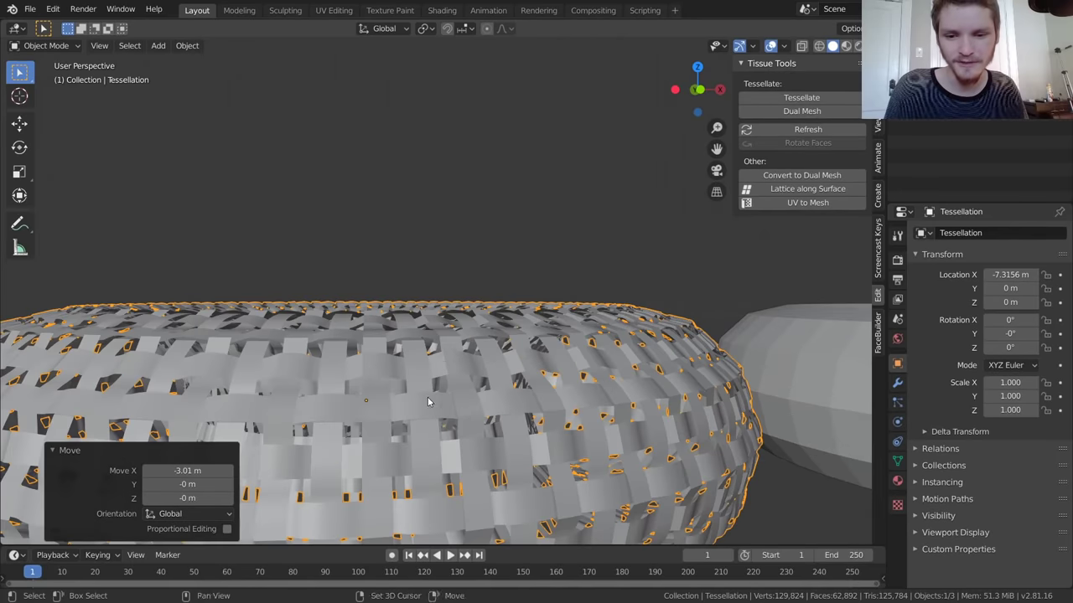
middle_click_drag(426, 397, 445, 286)
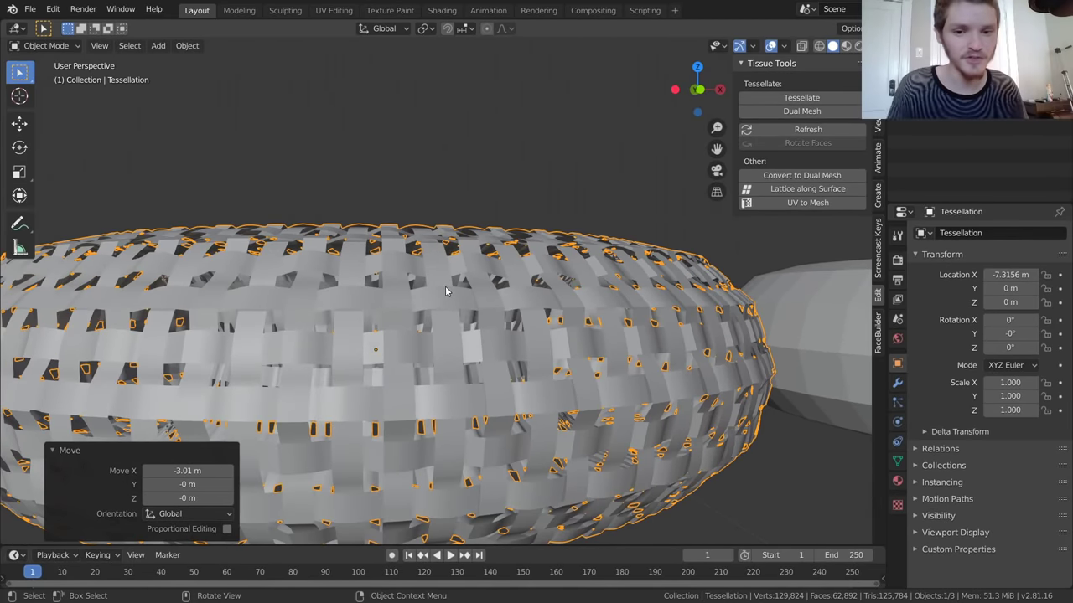
scroll(484, 298, "down", 4)
middle_click_drag(420, 279, 468, 282)
scroll(473, 305, "up", 6)
scroll(468, 282, "down", 4)
scroll(467, 284, "down", 4)
middle_click_drag(483, 401, 420, 306)
scroll(469, 314, "up", 5)
middle_click_drag(529, 324, 512, 253)
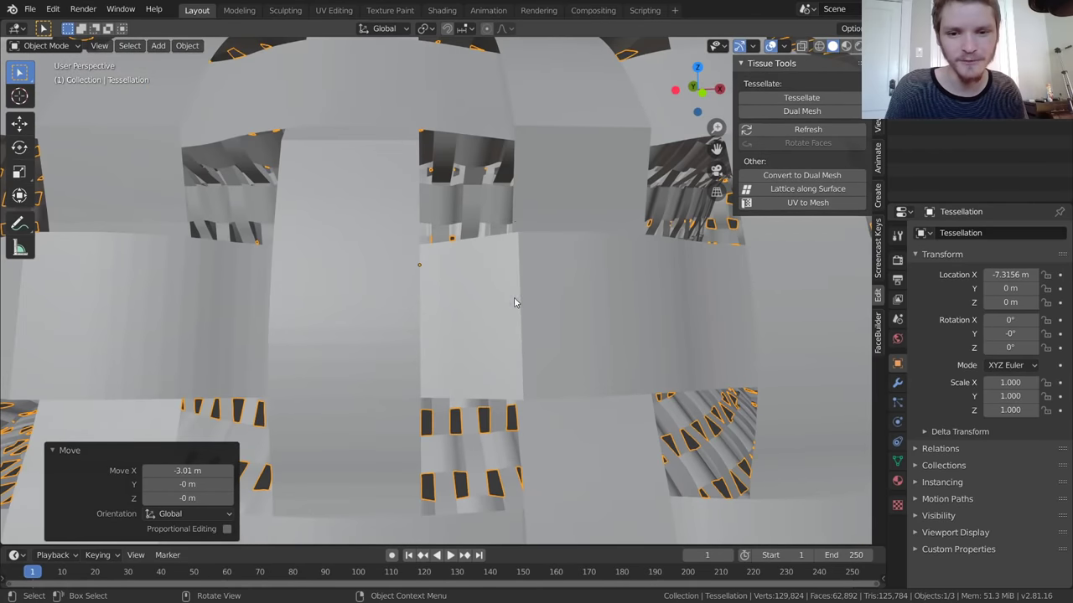
scroll(514, 301, "down", 6)
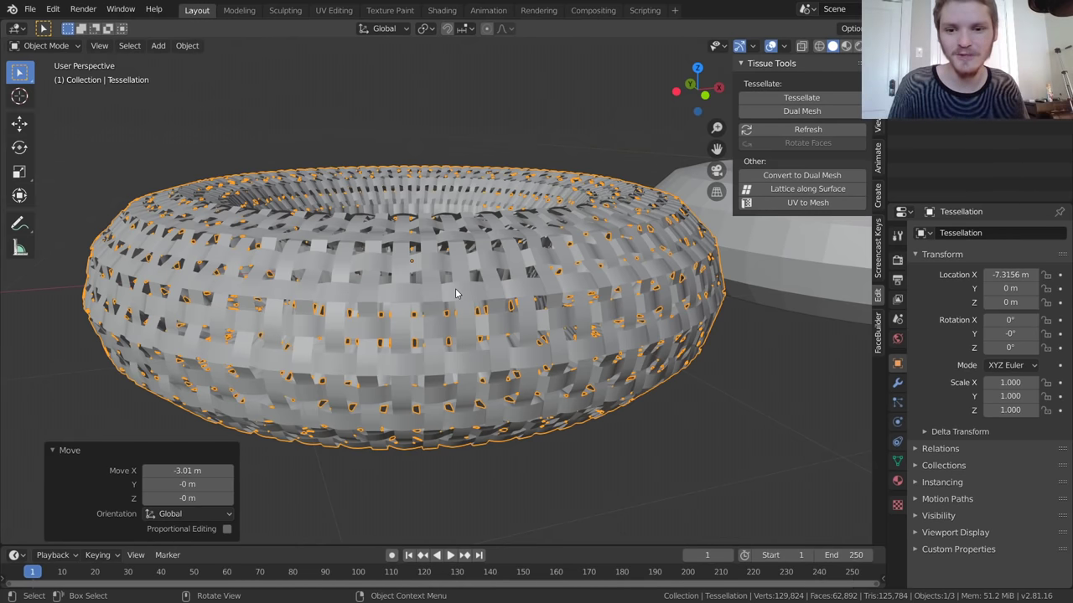
scroll(455, 293, "up", 4)
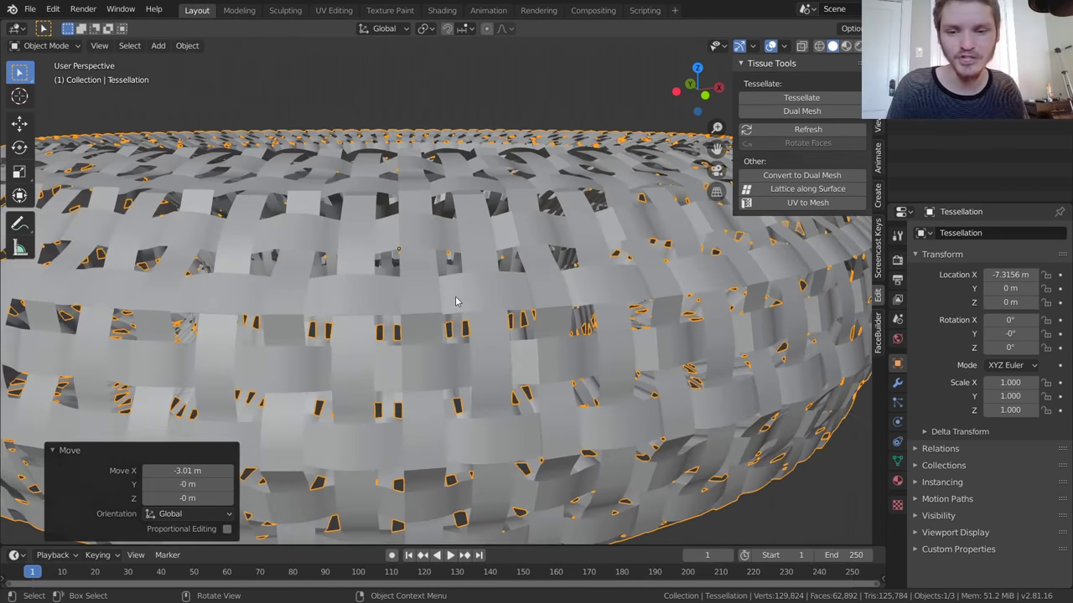
scroll(454, 298, "up", 2)
Step: Check whether neighbouring strip segments of the tessellation are joined by selecting their linked geometry in mesh editing, and return to object mode
key("Tab")
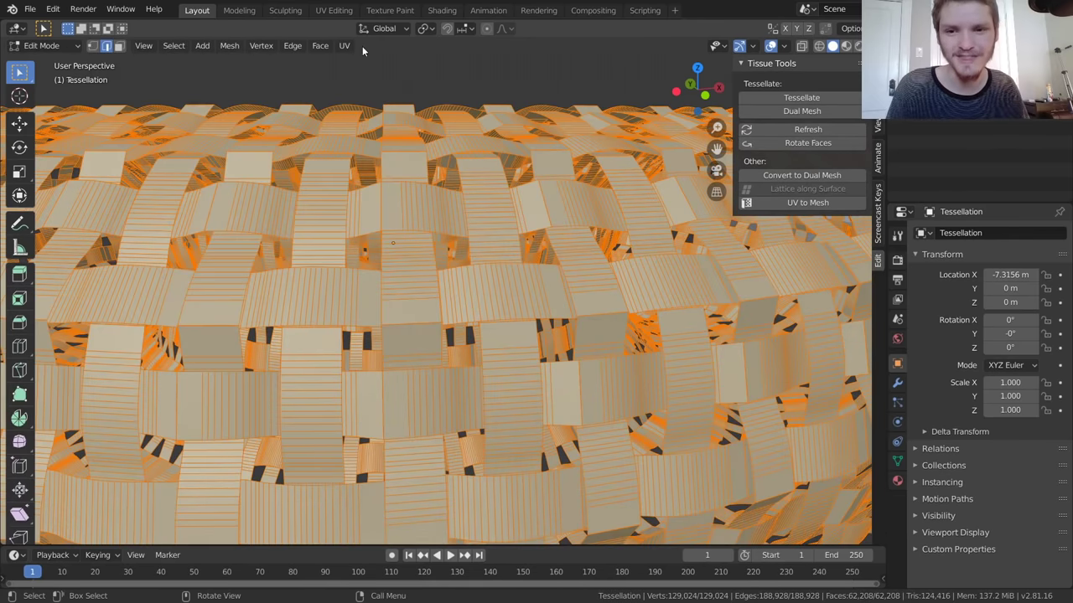
left_click(363, 73)
scroll(360, 156, "up", 2)
scroll(476, 240, "down", 1)
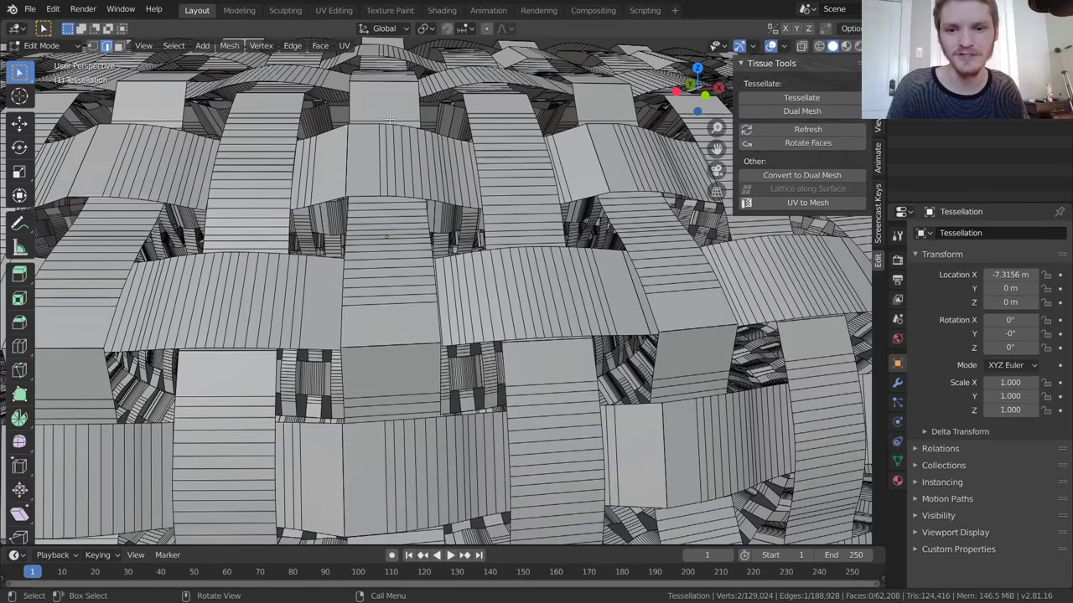
key("ctrl+l")
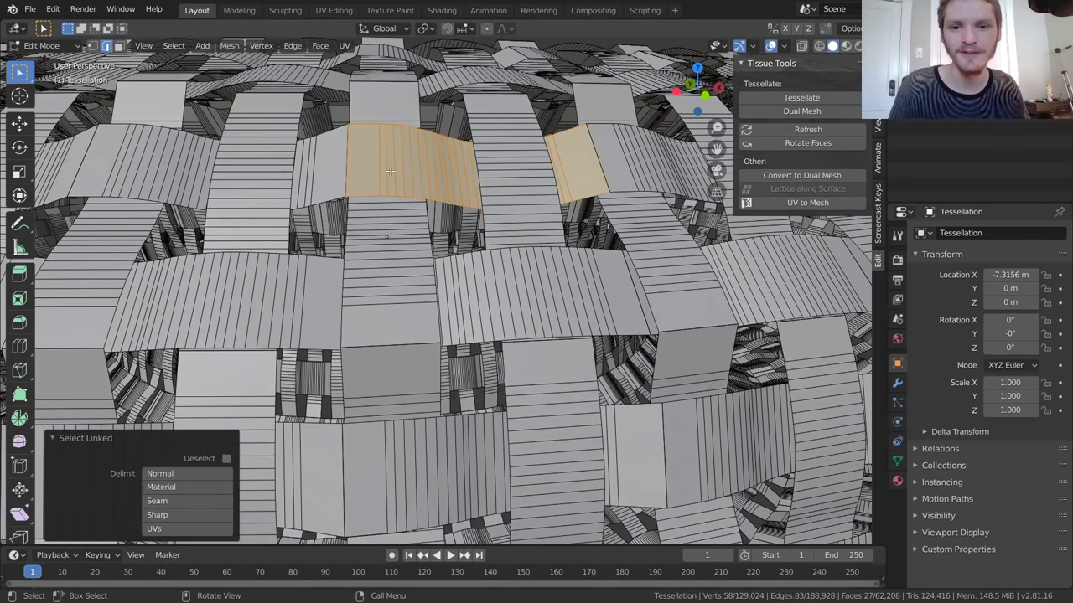
middle_click_drag(390, 173, 399, 137)
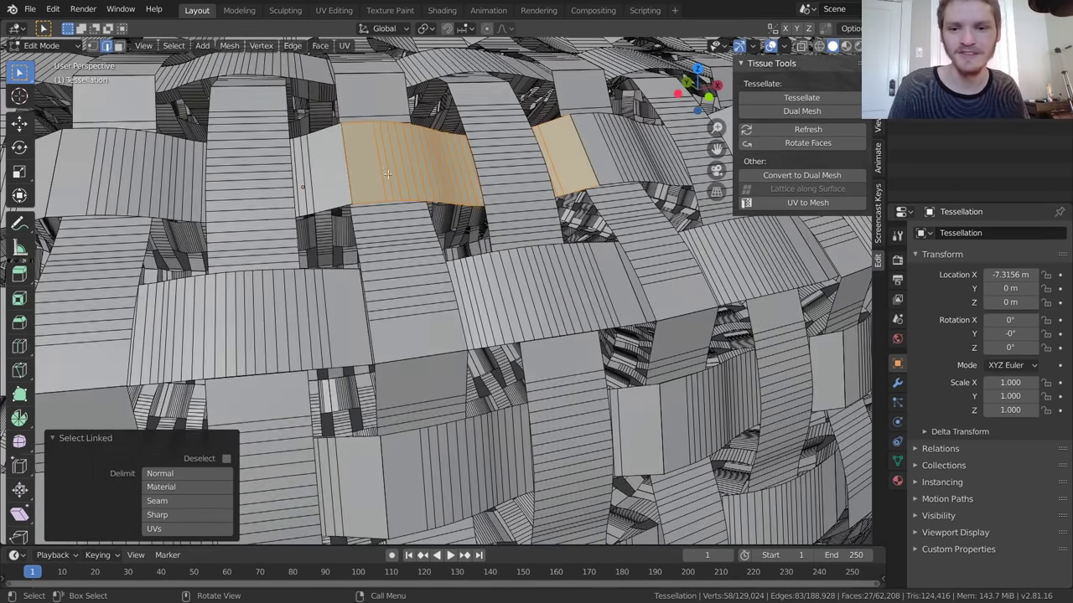
scroll(417, 203, "down", 3)
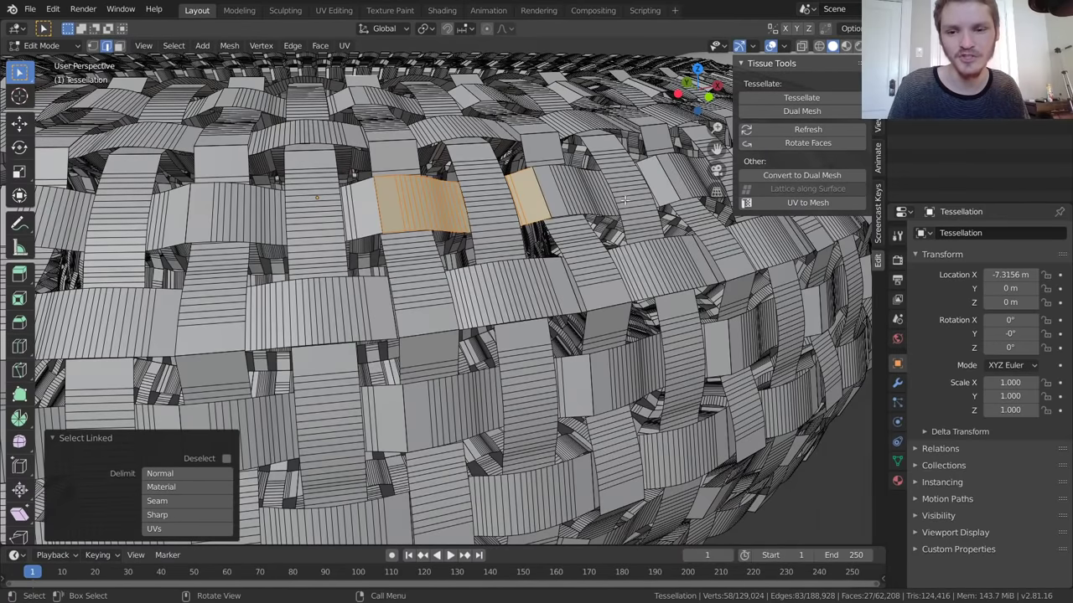
scroll(534, 203, "down", 2)
scroll(300, 170, "up", 4)
middle_click_drag(252, 151, 360, 181)
key("l")
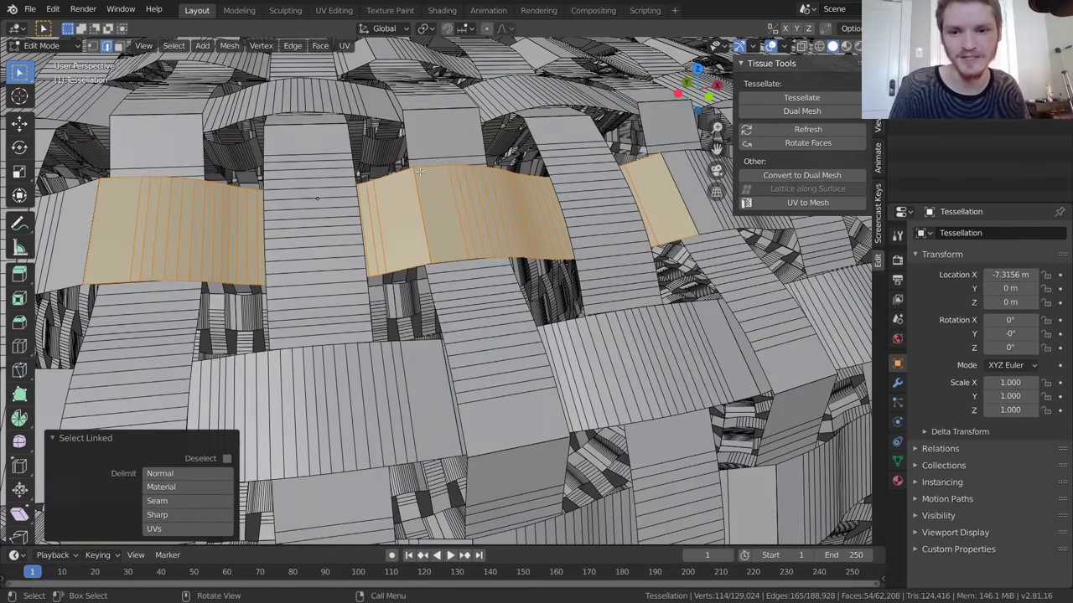
scroll(415, 170, "down", 5)
key("Tab")
scroll(458, 268, "up", 4)
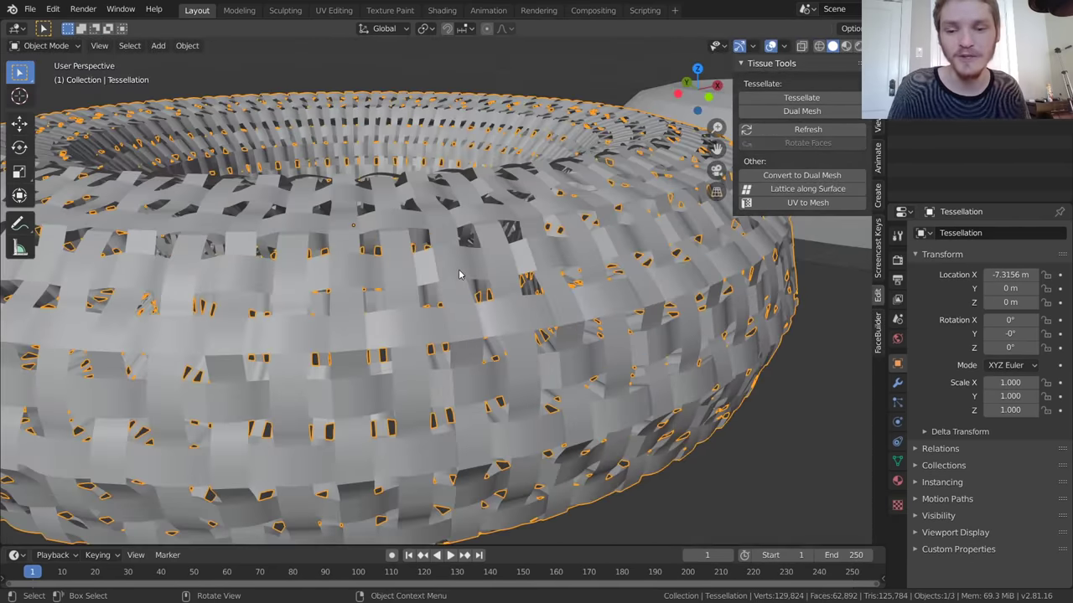
Step: Merge all the tessellation's vertices by distance at 0.0001 m and leave mesh editing
key("Tab")
key("a")
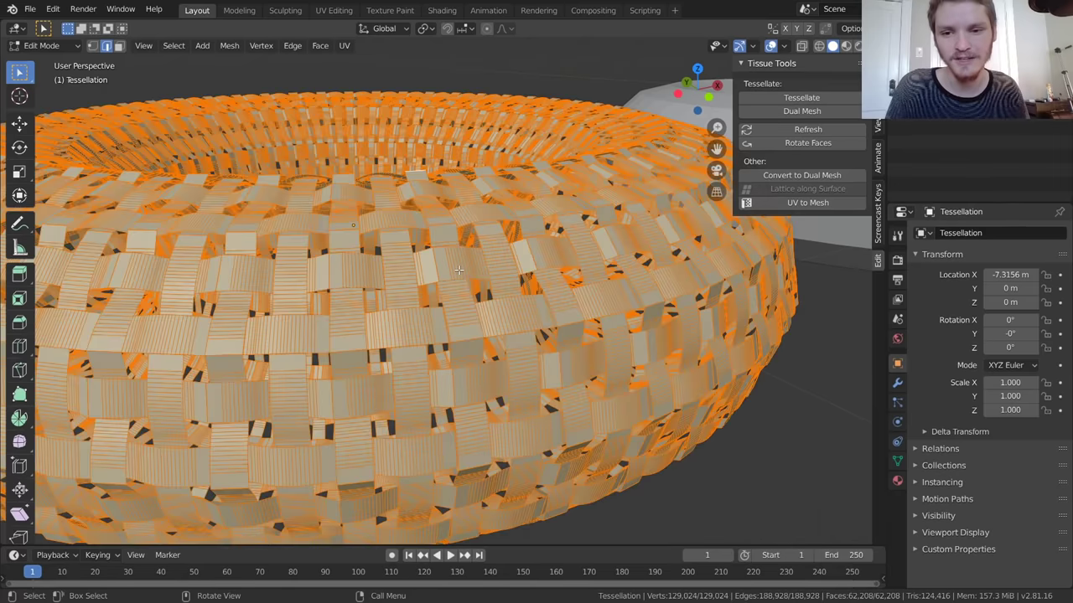
scroll(458, 268, "up", 2)
key("F3")
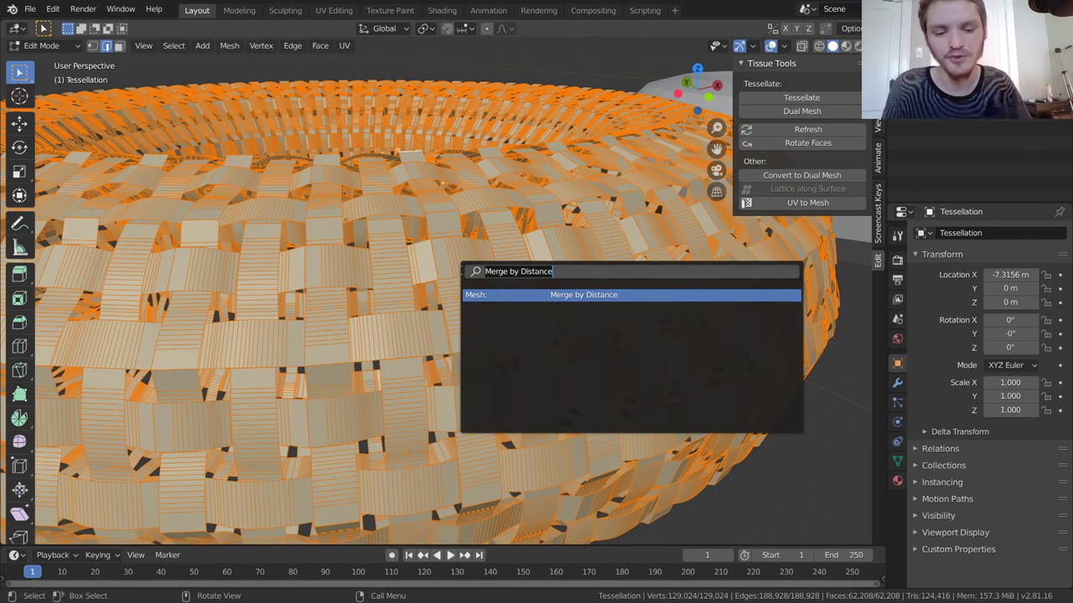
key("Return")
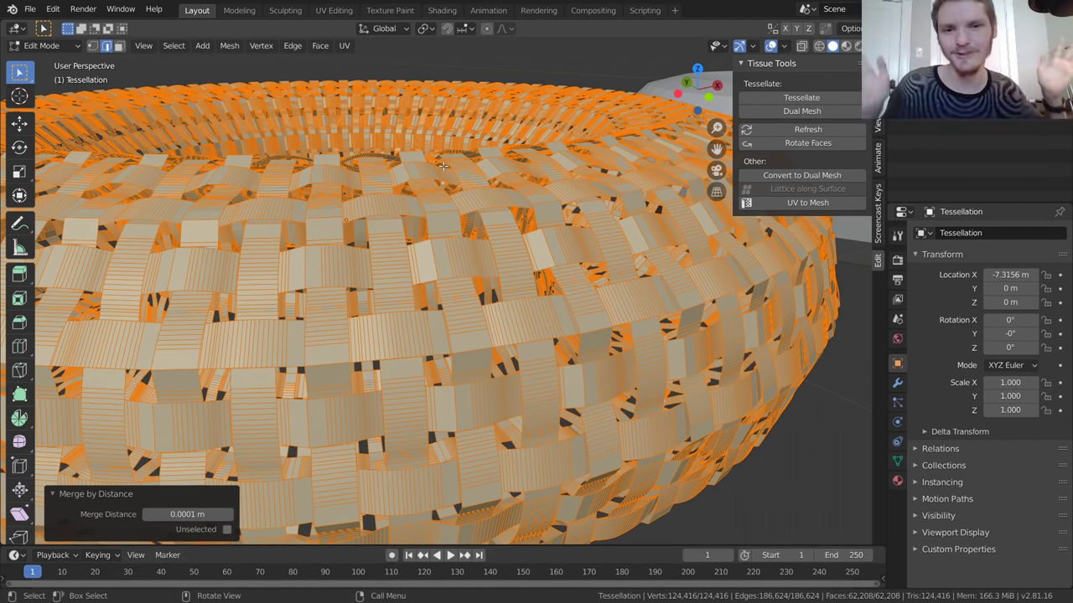
key("Tab")
Step: Check in mesh editing whether a merged strip now runs continuously by selecting its linked geometry, and return to object mode
scroll(390, 281, "down", 6)
scroll(459, 269, "up", 6)
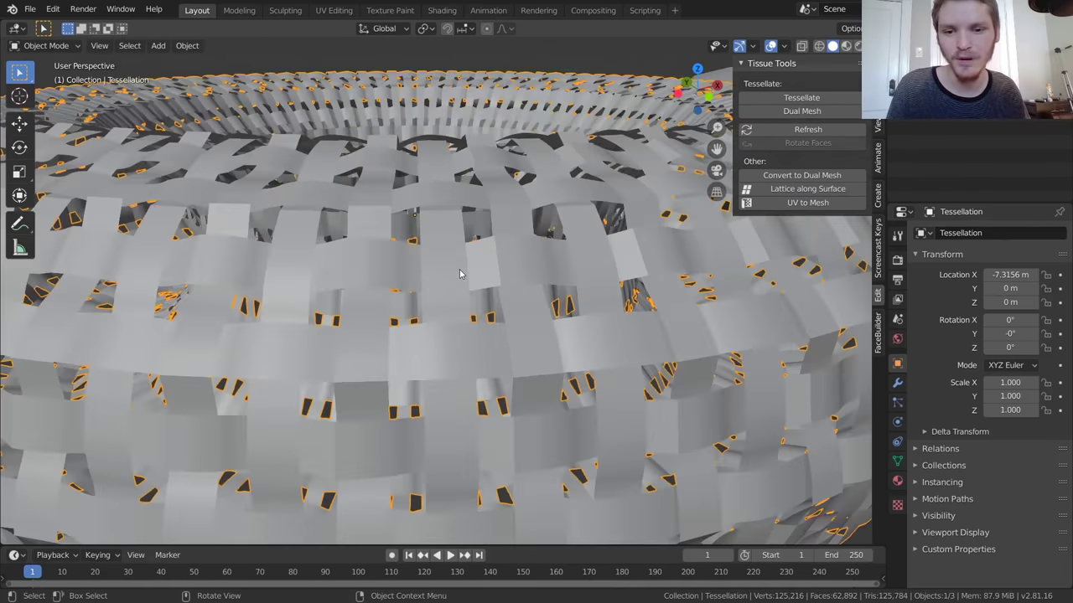
key("Tab")
key("alt+a")
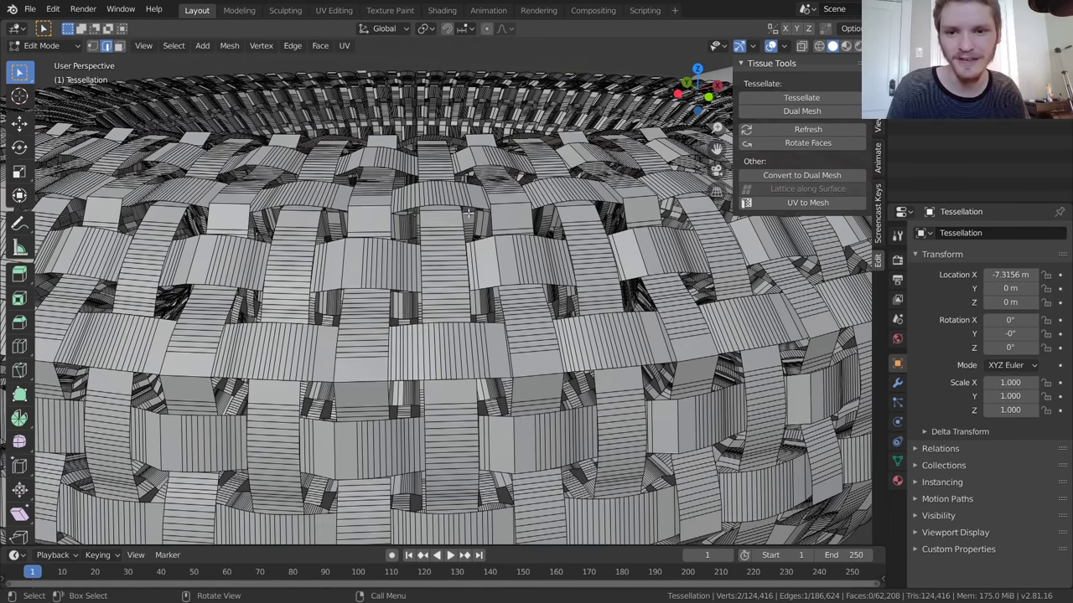
key("l")
scroll(671, 253, "down", 6)
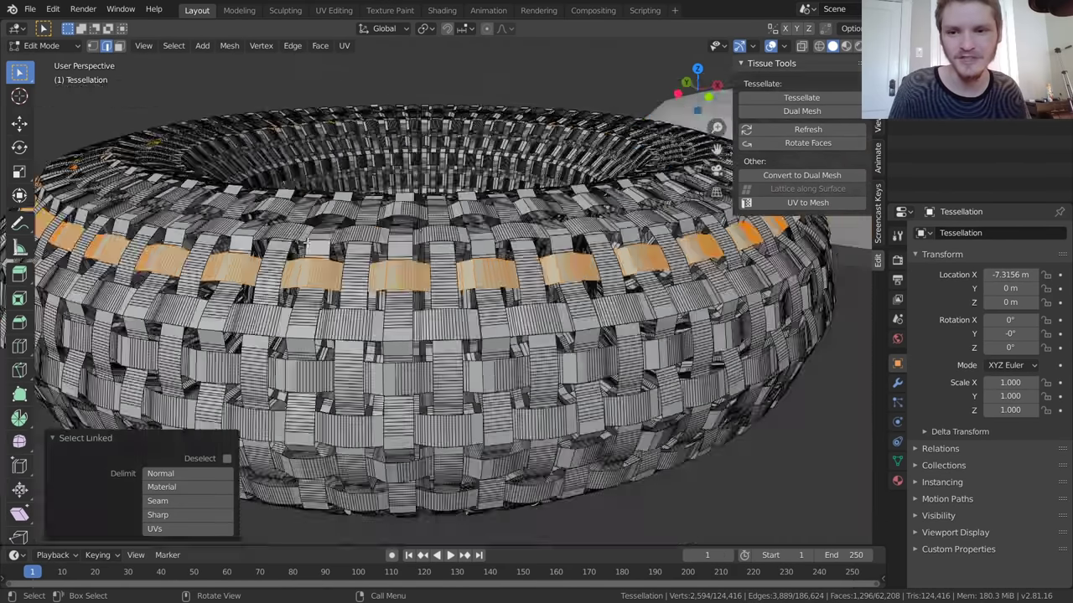
scroll(511, 277, "up", 6)
key("Tab")
Step: Apply smooth shading to the tessellation and clear the selection to view the woven surface
scroll(511, 276, "up", 3)
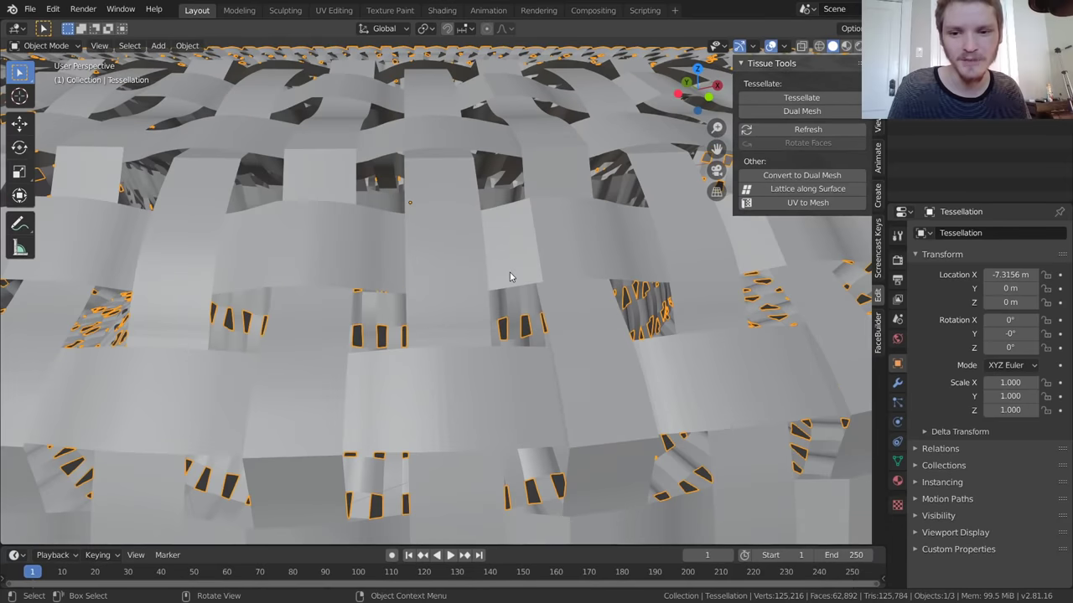
right_click(489, 252)
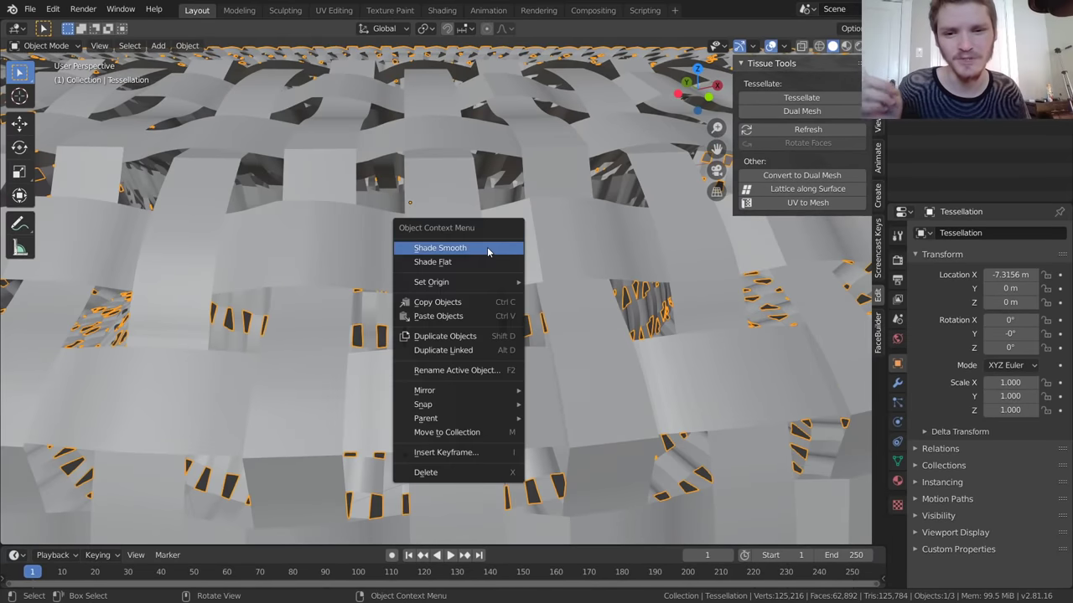
left_click(487, 248)
scroll(487, 246, "down", 8)
key("alt+a")
scroll(479, 344, "up", 5)
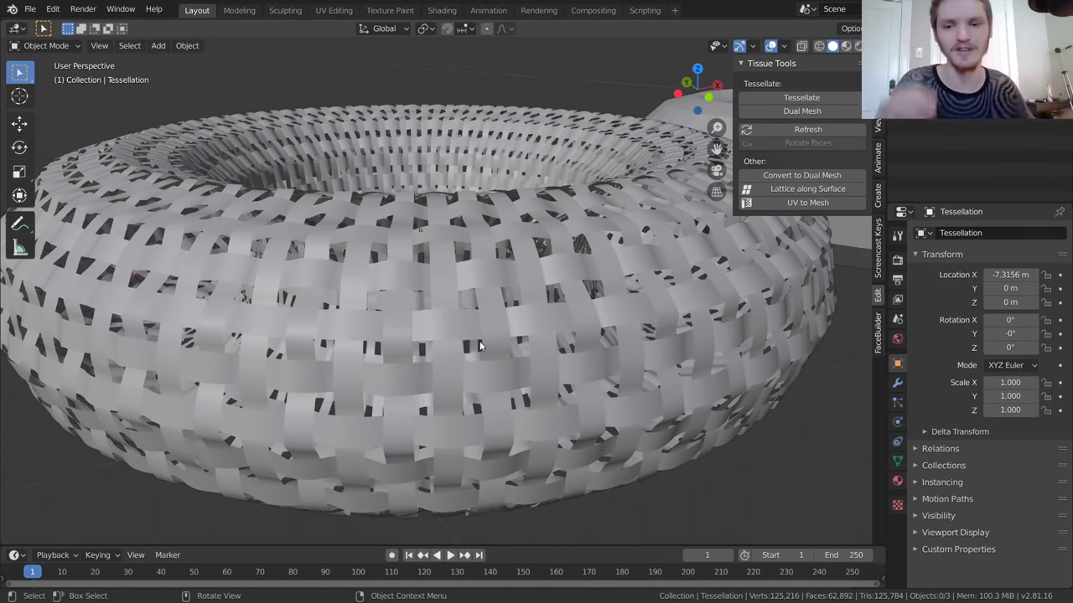
Step: Delete the Tessellation object, leaving only the torus and the woven tile plane
left_click(480, 344)
key("Delete")
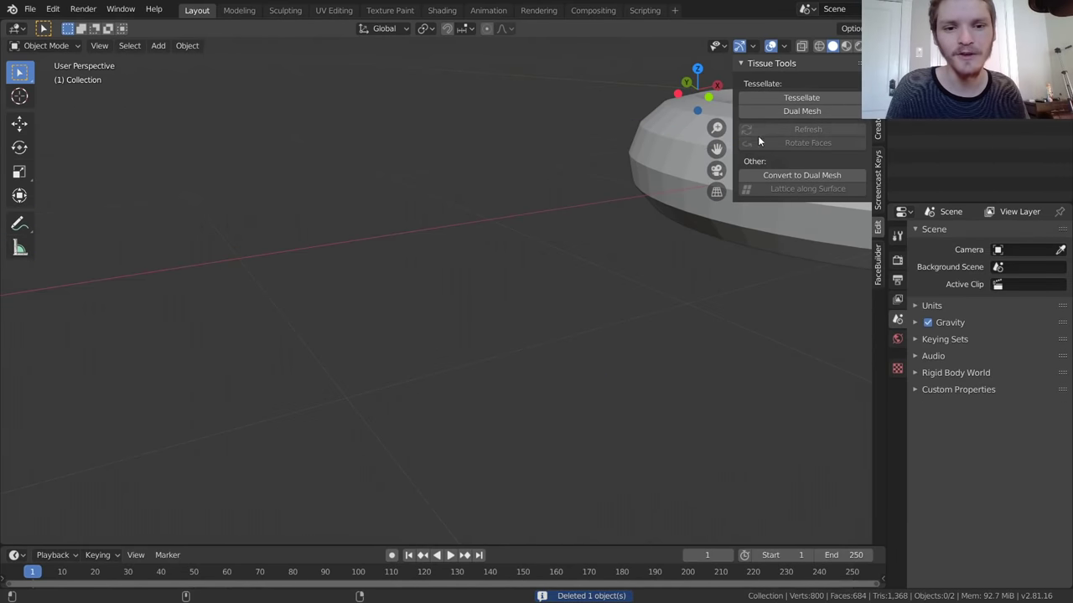
key("Home")
middle_click_drag(310, 283, 108, 307, "shift")
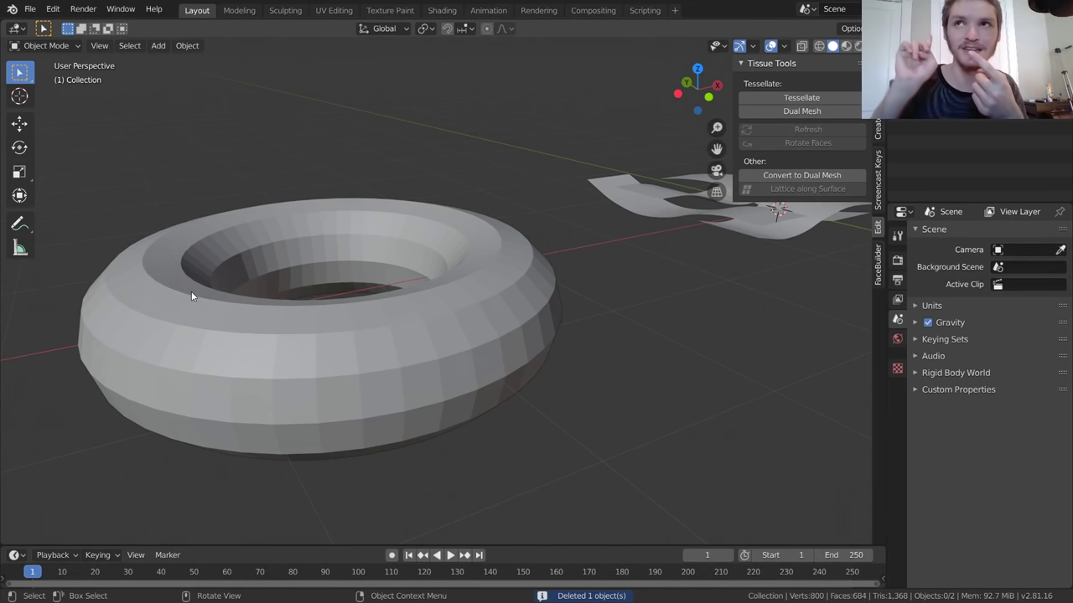
scroll(540, 222, "down", 3)
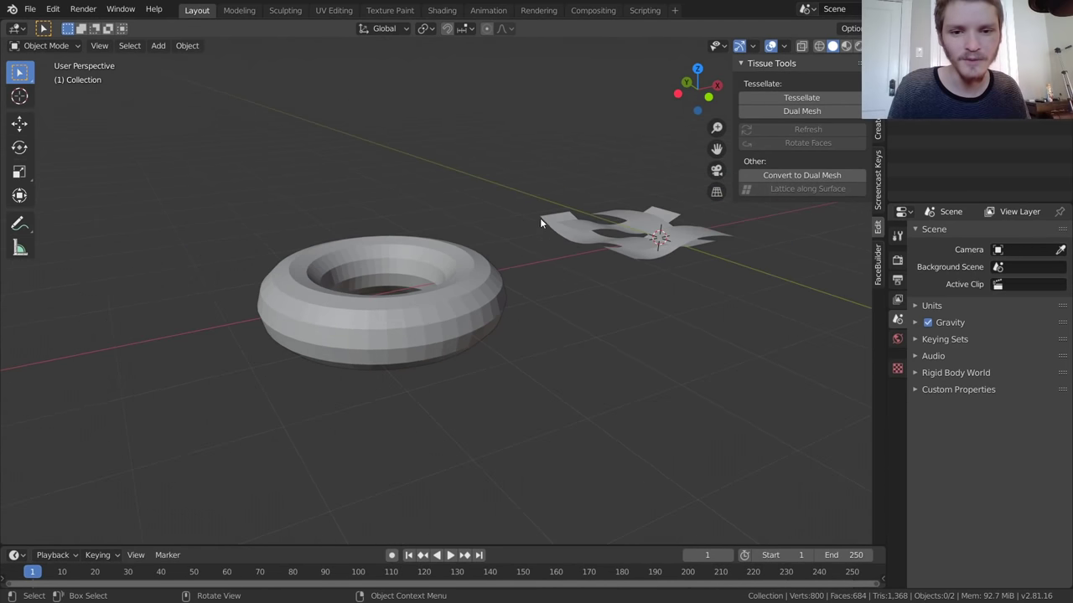
Step: Tessellate the woven plane over the torus again with Merge and Smooth Shading enabled
left_click(542, 222)
left_click(445, 289, "shift")
left_click(771, 96)
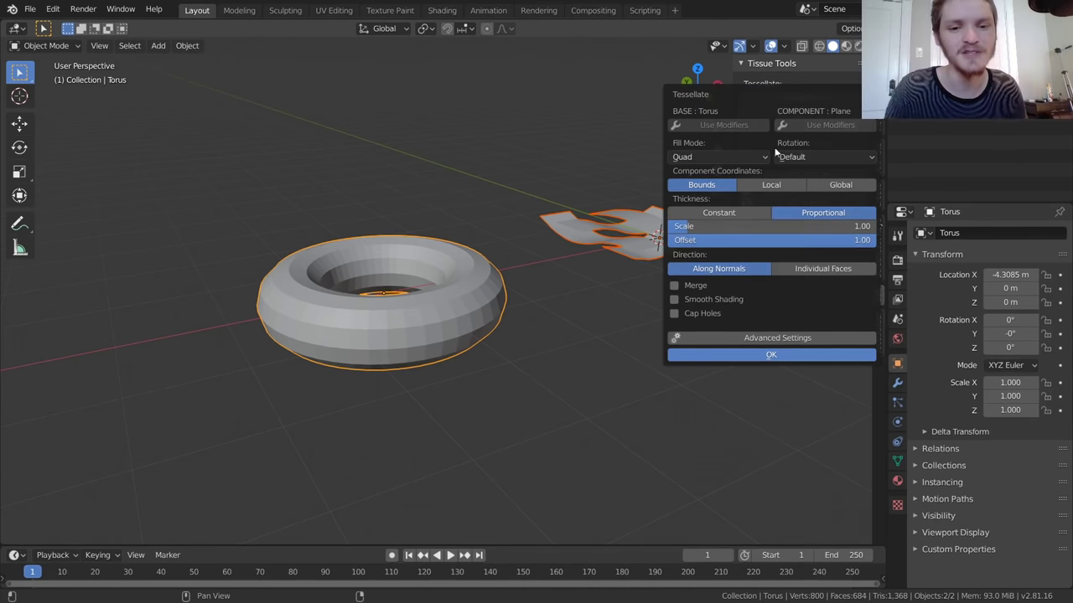
left_click(775, 340)
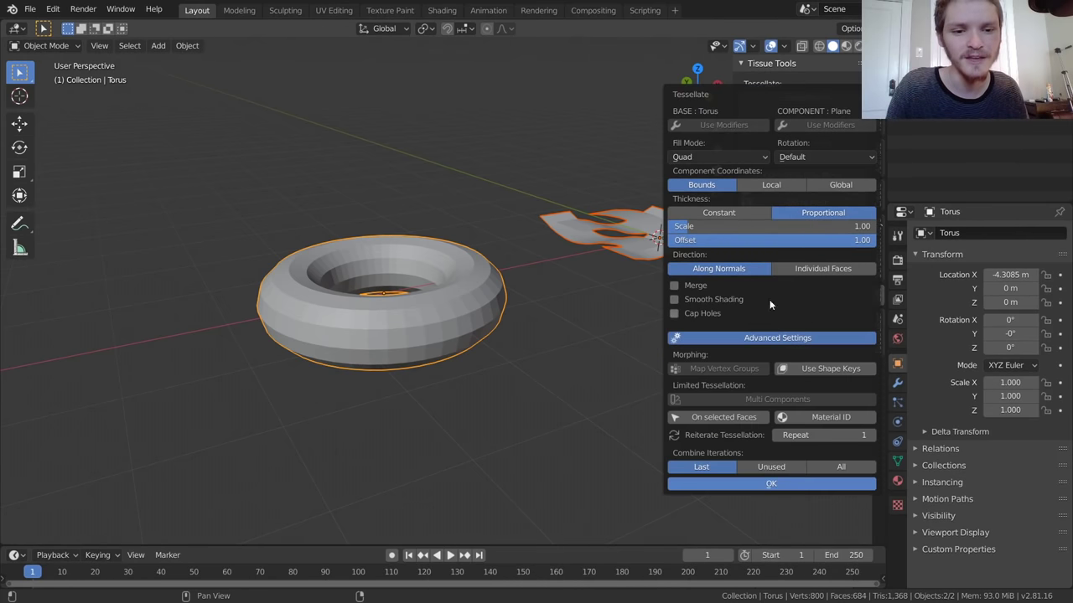
left_click(676, 287)
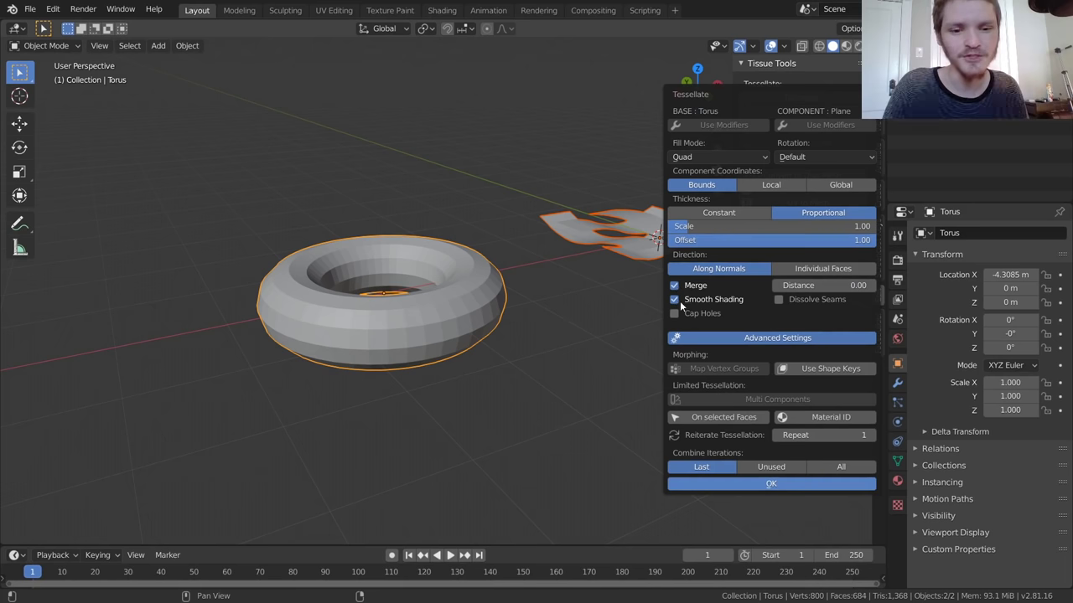
left_click(754, 482)
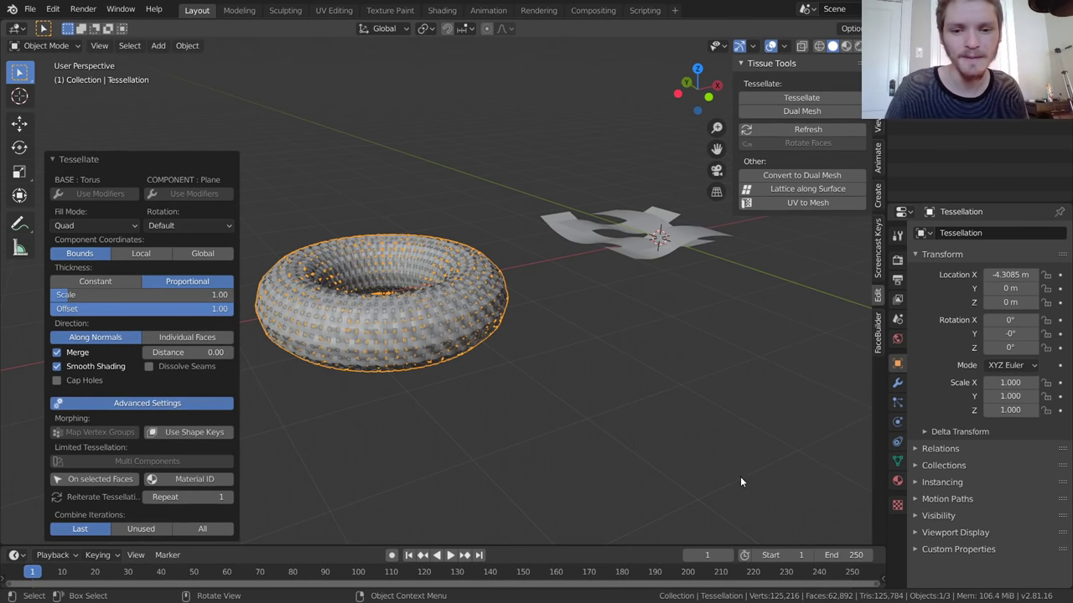
Step: Move the new tessellation about 3.3 m in the -X direction, off the original torus
key("g")
key("x")
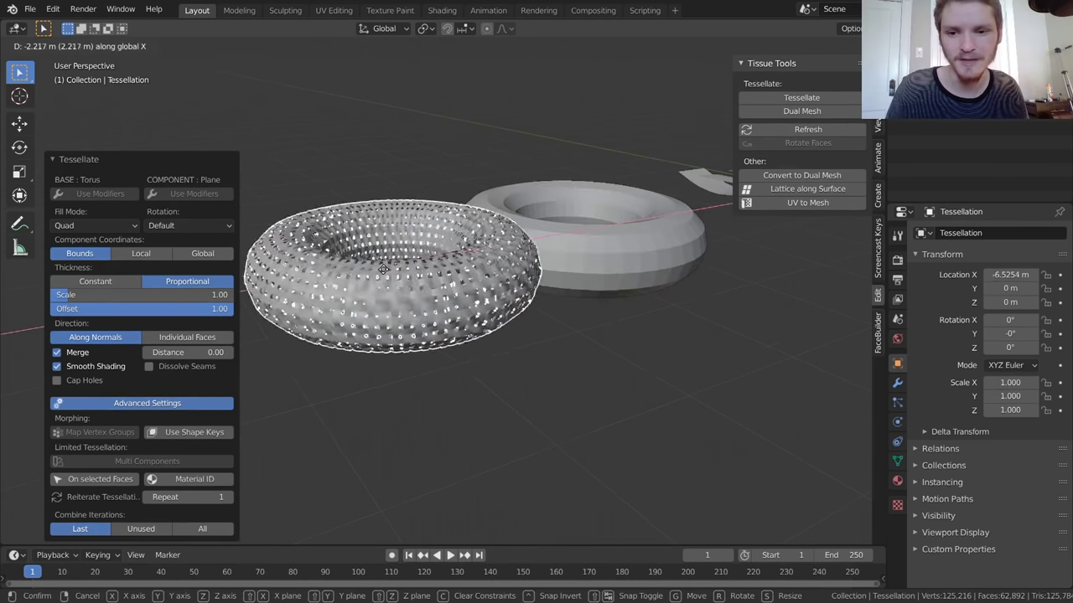
left_click(288, 293)
middle_click_drag(277, 289, 394, 238, "shift")
scroll(436, 331, "up", 4)
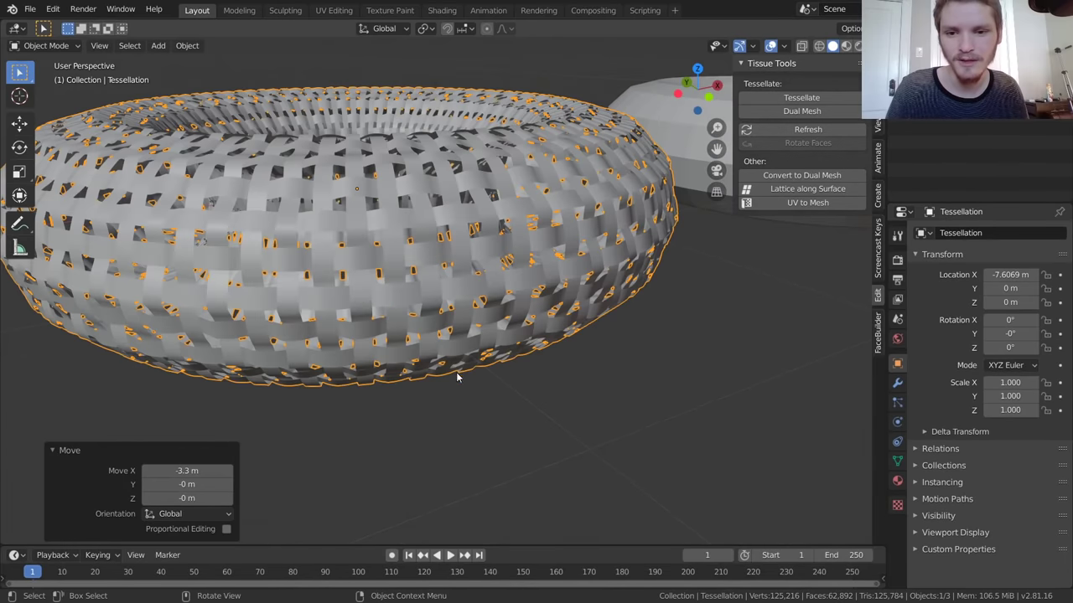
Step: Check the new tessellation's strips for continuity by selecting linked geometry in mesh editing, and return to object mode
left_click(435, 207)
scroll(435, 205, "up", 3)
scroll(388, 134, "down", 2)
key("Tab")
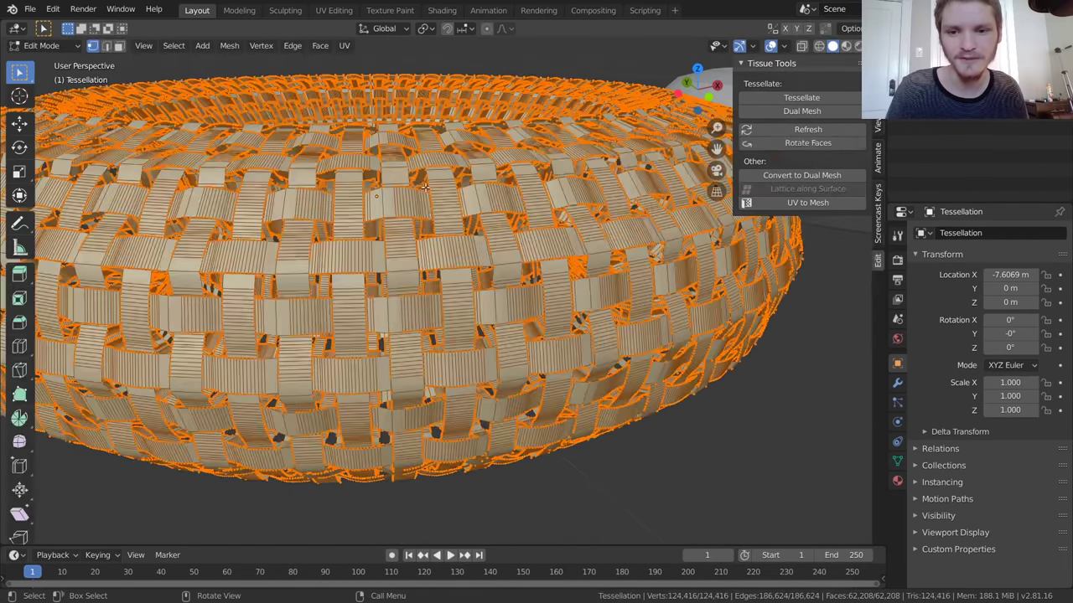
key("alt+a")
key("l")
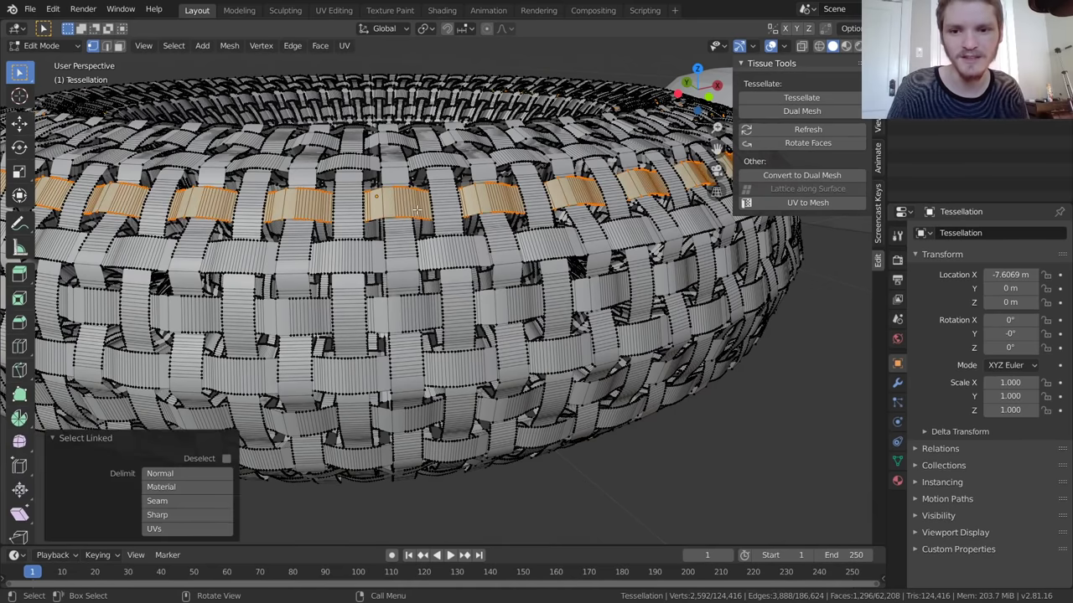
key("ctrl+z")
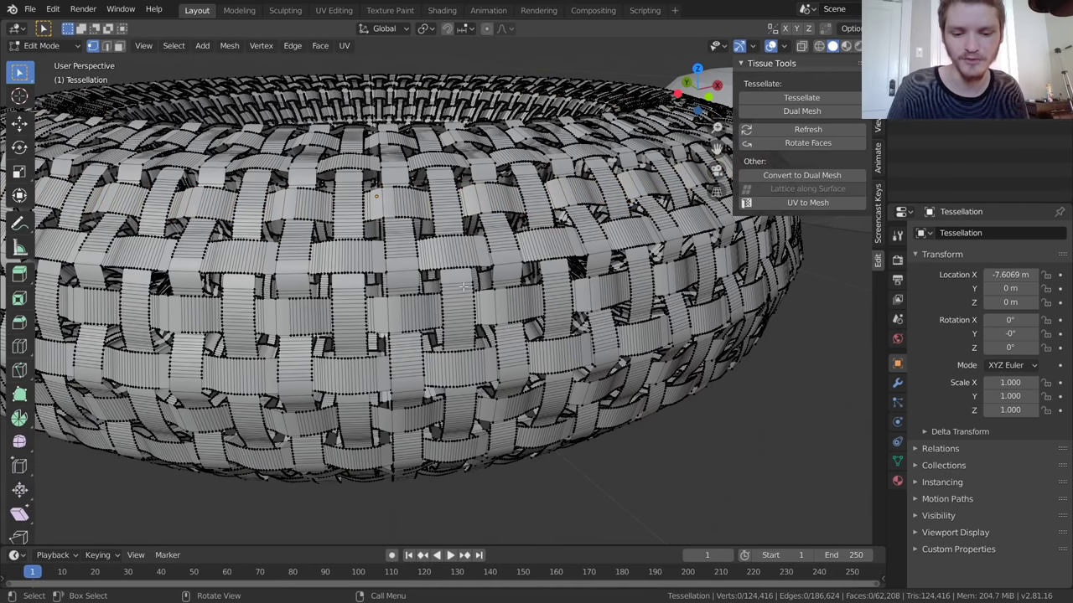
key("l")
scroll(464, 287, "down", 3)
middle_click_drag(464, 287, 429, 243)
key("Tab")
Step: Examine the smooth-shaded weave up close from several angles, checking the strips and the gaps between them
scroll(443, 288, "up", 4)
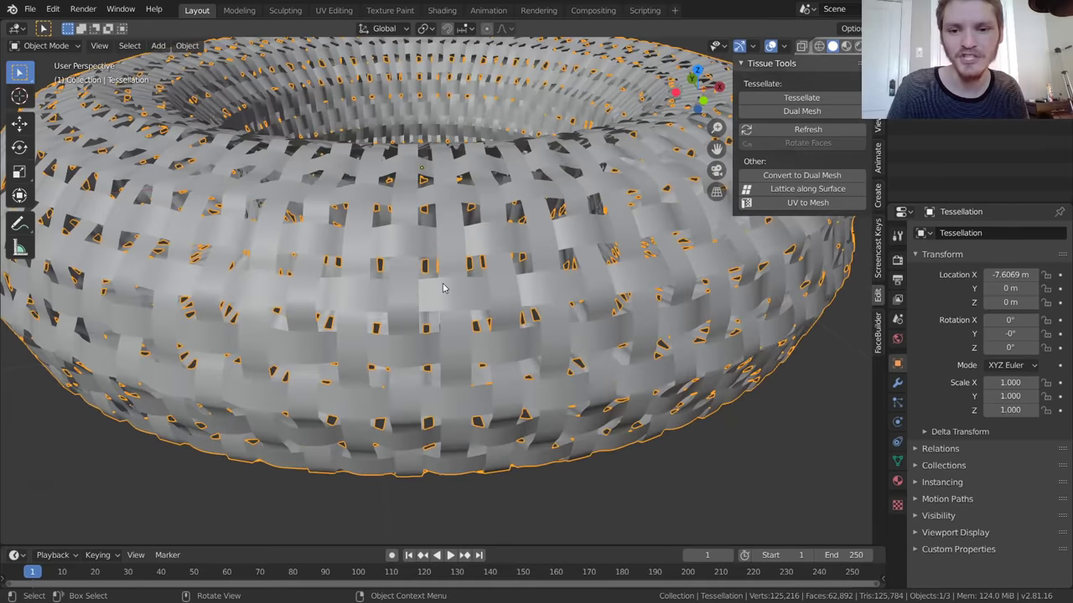
mouse_move(444, 287)
middle_mouse_down()
mouse_move(446, 232)
mouse_move(462, 236)
mouse_move(455, 283)
mouse_move(470, 268)
mouse_move(457, 295)
middle_mouse_up()
scroll(455, 283, "down", 3)
scroll(470, 268, "up", 1)
scroll(530, 235, "up", 2)
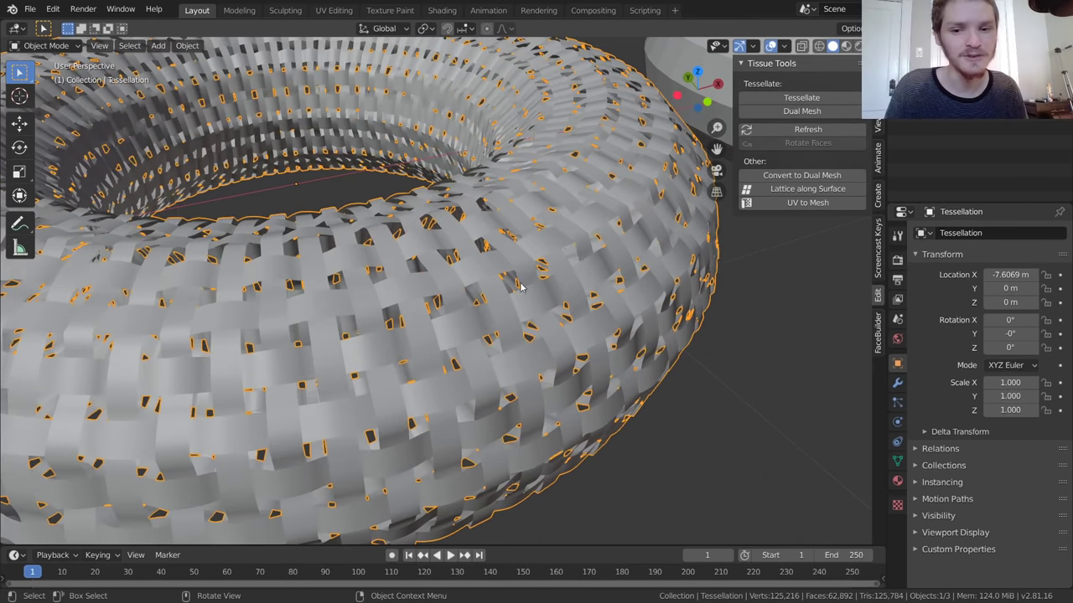
scroll(514, 287, "up", 3)
middle_click_drag(495, 263, 466, 255)
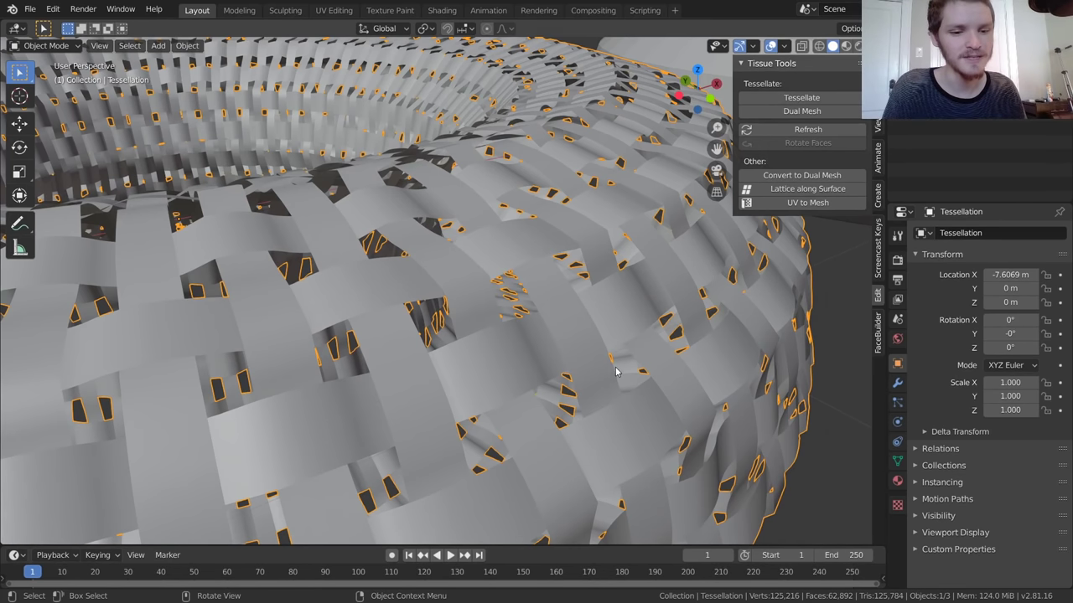
Step: Add a Solidify modifier to the tessellation to give the strips thickness
scroll(586, 373, "down", 5)
left_click(896, 382)
left_click(934, 233)
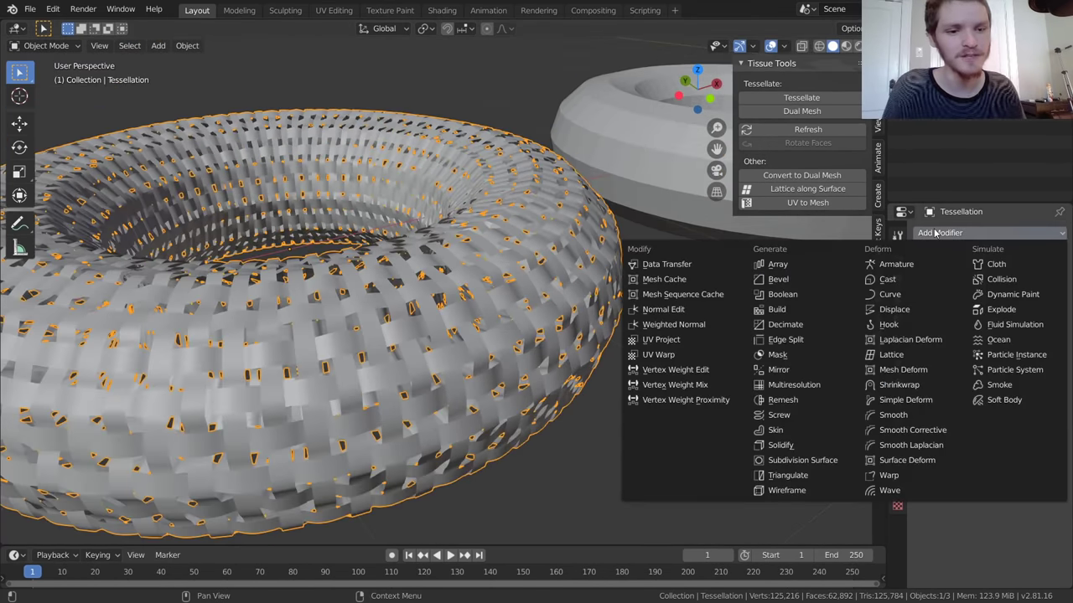
left_click(779, 446)
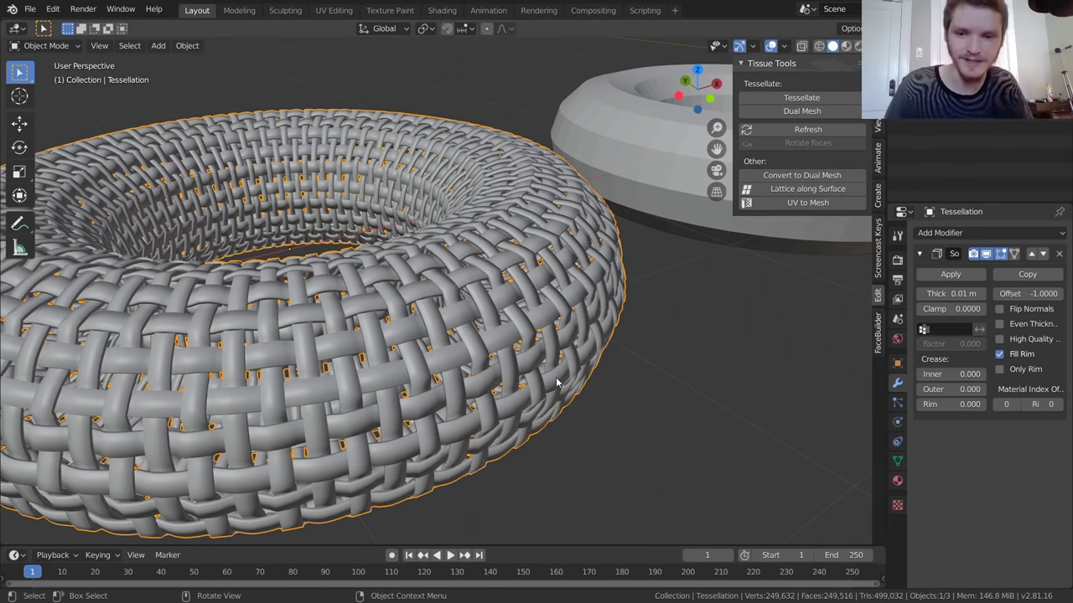
scroll(409, 289, "up", 4)
middle_click_drag(435, 267, 475, 288)
scroll(359, 278, "down", 3)
scroll(359, 284, "down", 1)
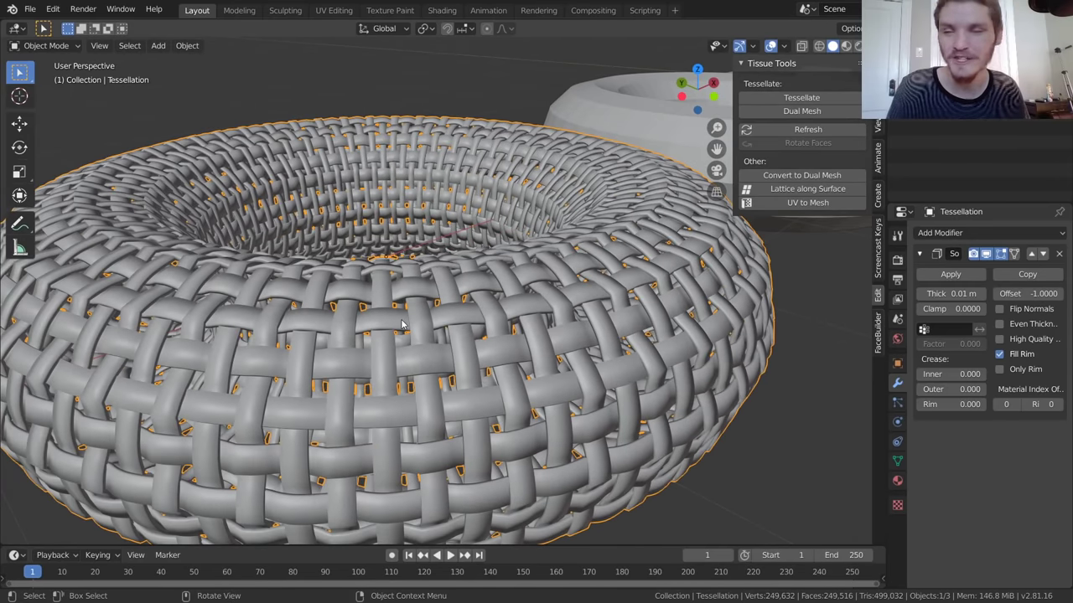
Step: Enable Auto Smooth in the tessellation's mesh normals settings
left_click(898, 462)
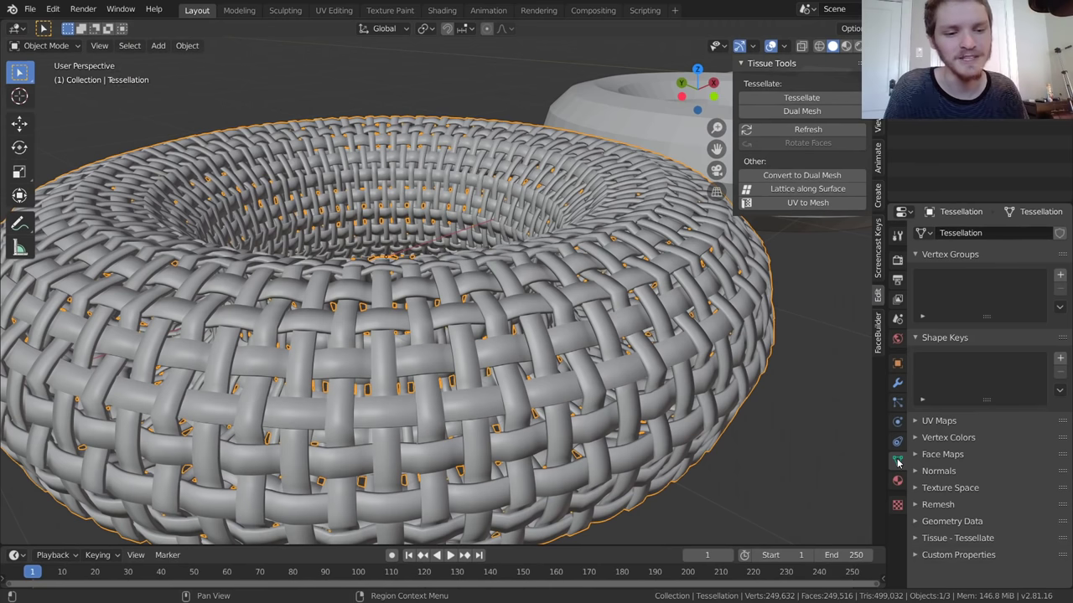
left_click(926, 471)
scroll(506, 327, "up", 5)
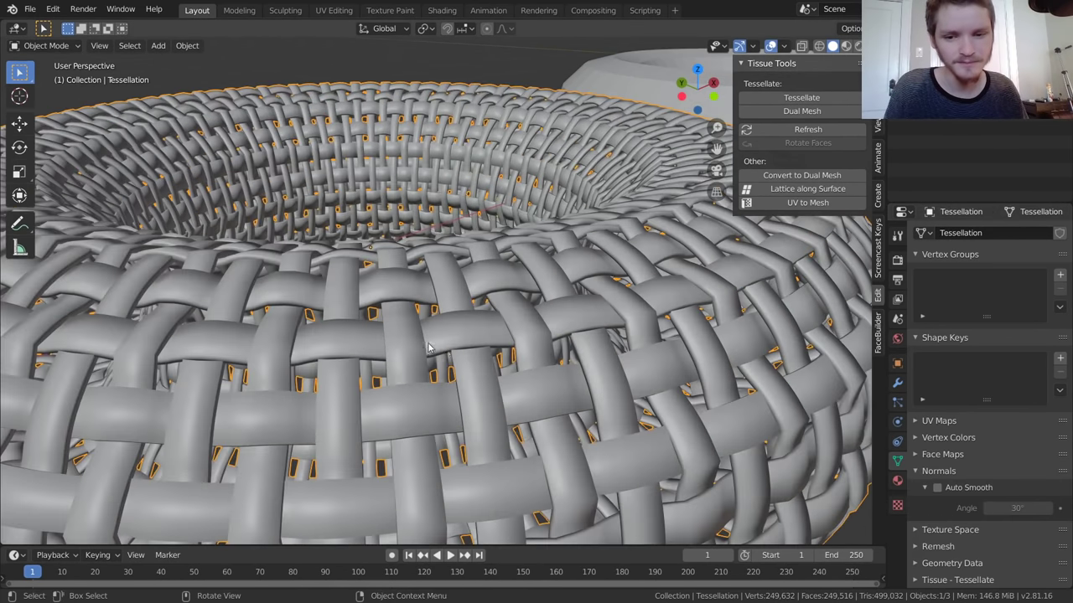
left_click(937, 488)
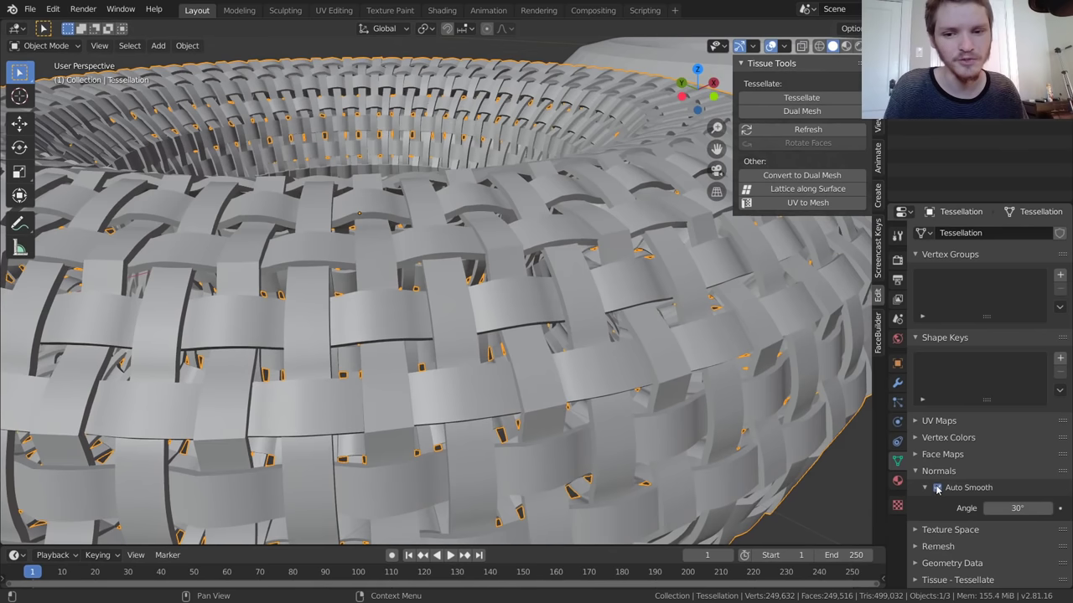
middle_click_drag(646, 364, 560, 289, "shift")
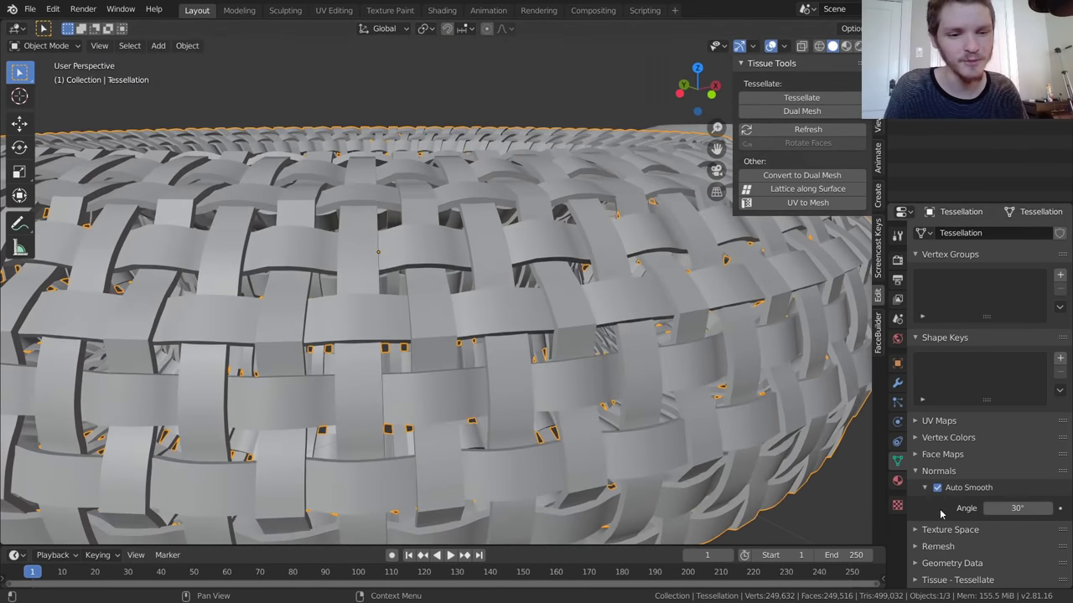
Step: Try an Auto Smooth angle of 45° on the tessellation, and settle on 55°
left_click(1019, 503)
type("45")
key("Return")
left_click(1019, 505)
type("55")
key("Return")
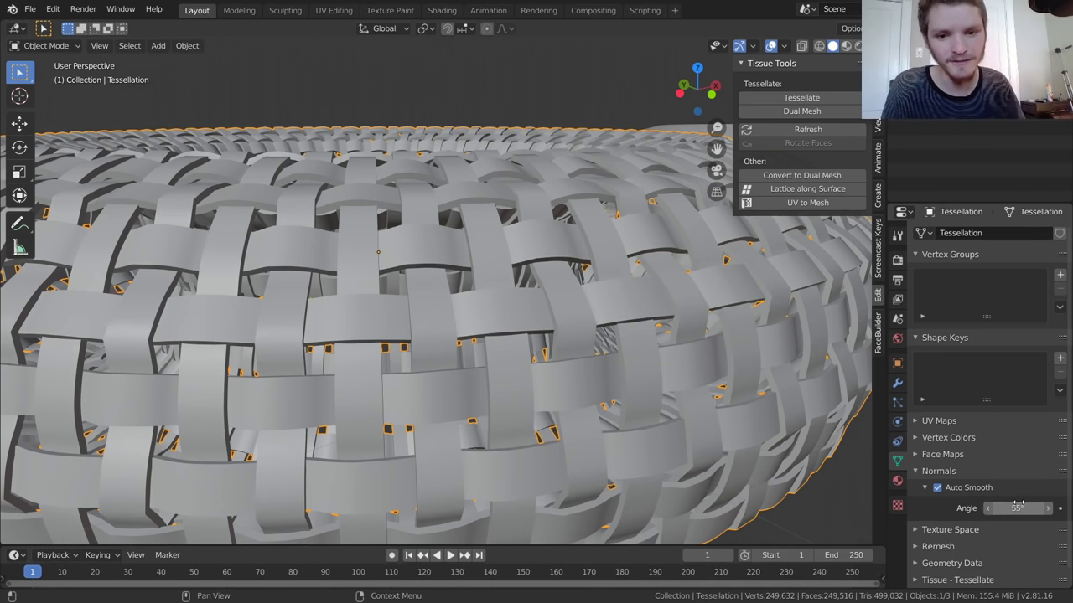
middle_click_drag(743, 425, 650, 329)
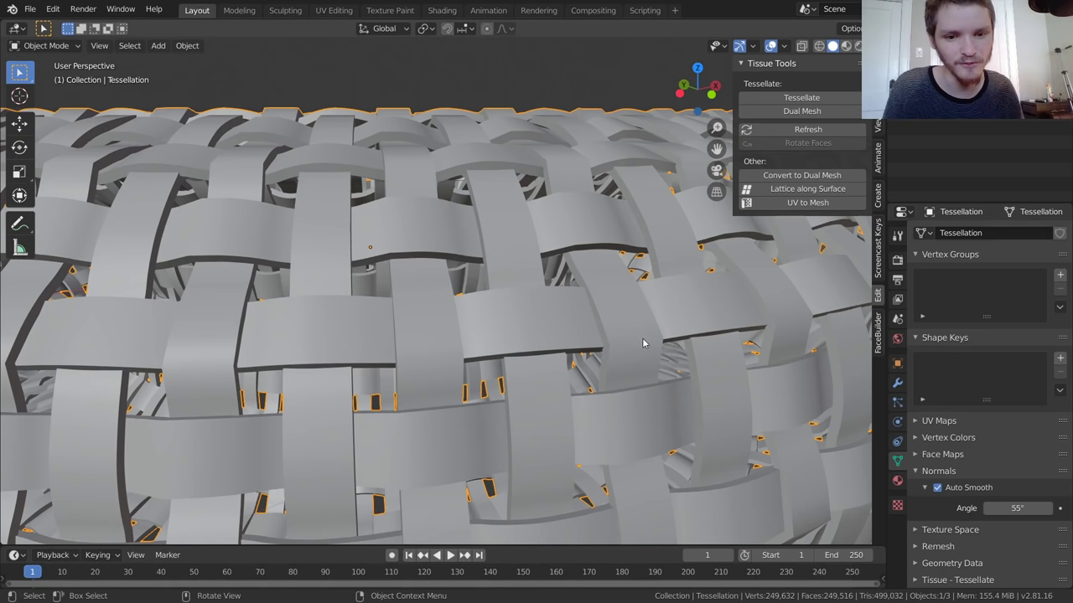
mouse_move(1005, 508)
left_mouse_down()
mouse_move(980, 507)
mouse_move(994, 508)
left_mouse_up()
left_click(1010, 508)
type("55")
key("Return")
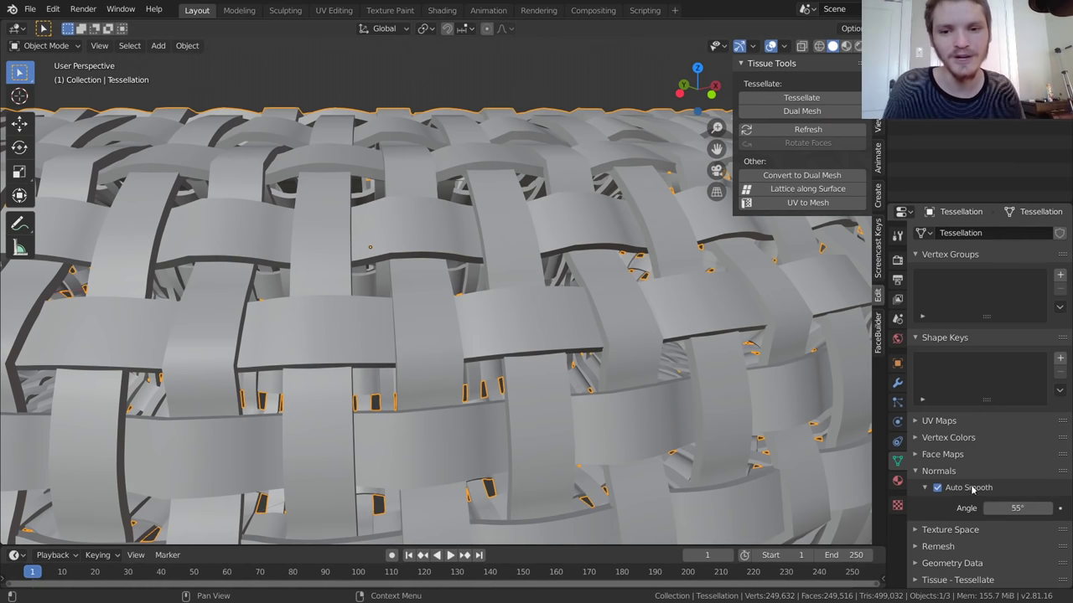
Step: Examine the Auto Smooth shading on the strip edges up close and across the whole weave
scroll(513, 220, "up", 4)
middle_click_drag(513, 220, 389, 305, "shift")
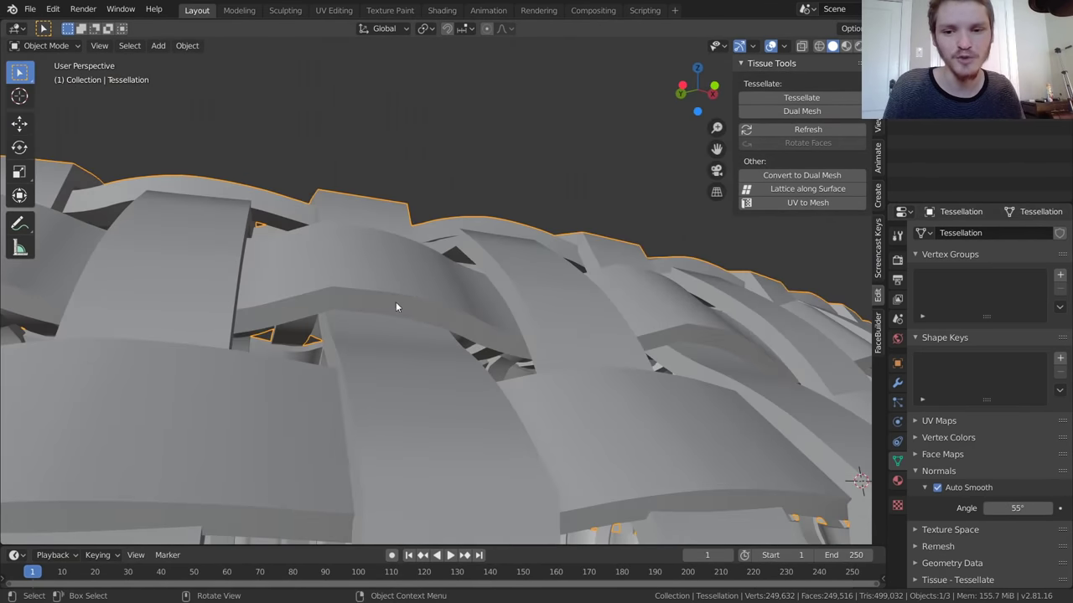
scroll(401, 298, "down", 8)
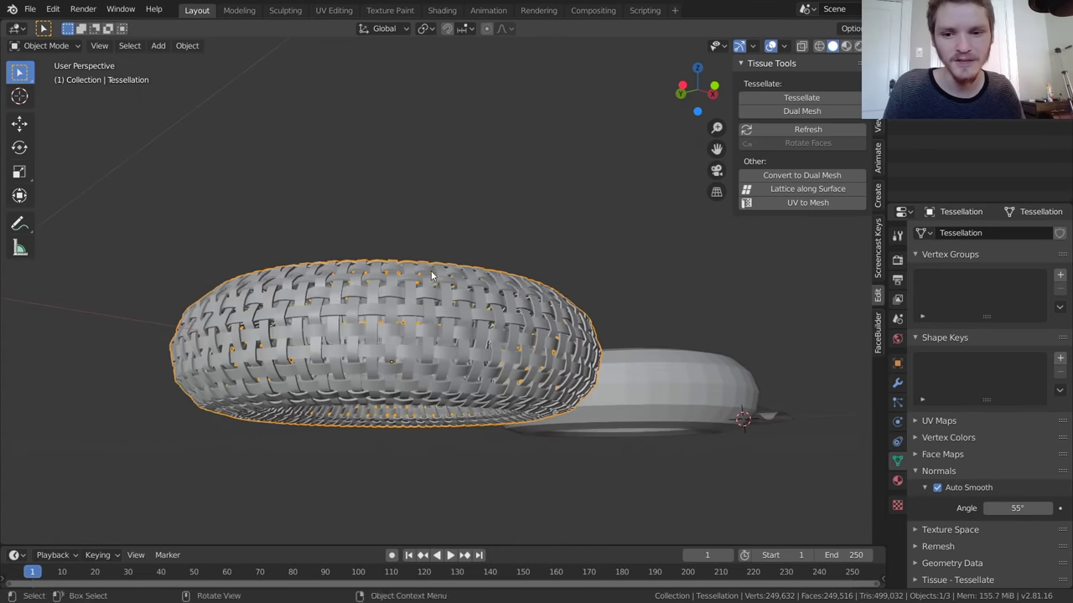
scroll(443, 301, "up", 4)
middle_click_drag(439, 256, 458, 297, "shift")
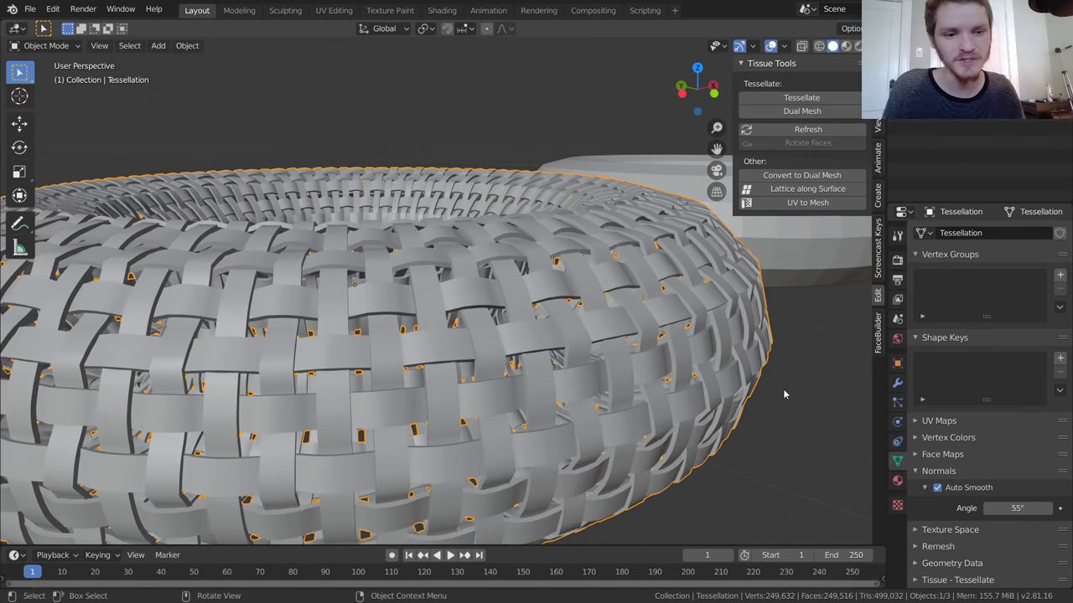
Step: Try a different thickness in the tessellation's Solidify modifier, and undo the change
left_click(897, 384)
scroll(561, 343, "up", 1)
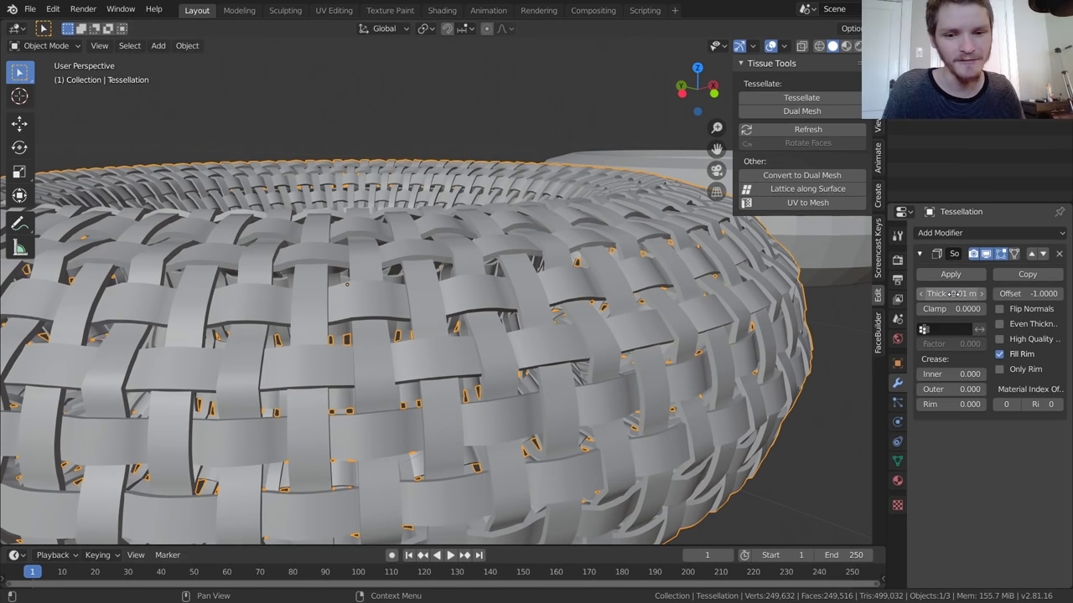
mouse_move(958, 293)
left_mouse_down()
mouse_move(972, 293)
mouse_move(948, 293)
left_mouse_up()
key("ctrl+z")
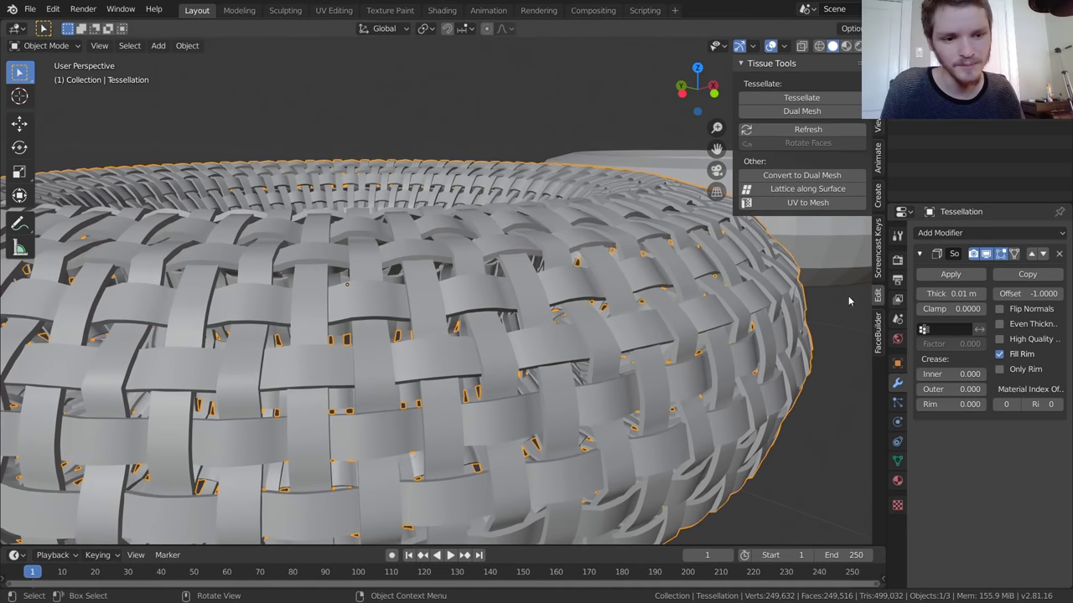
Step: Examine the thickened weave from several distances and angles, including the inner ring and the gaps between strips
scroll(711, 324, "up", 2)
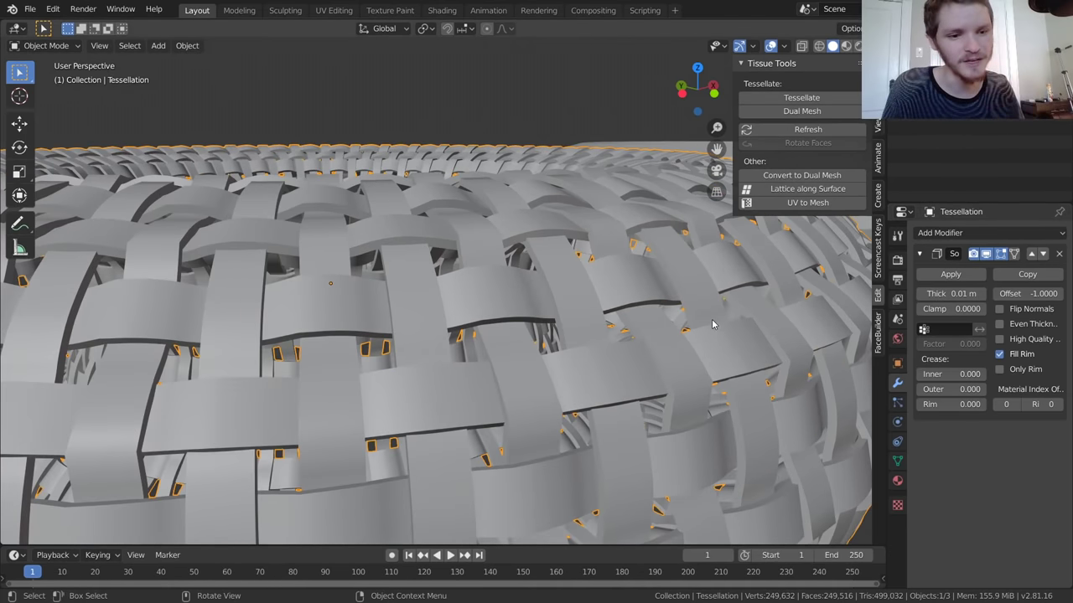
scroll(574, 307, "down", 6)
middle_click_drag(473, 282, 515, 286)
scroll(476, 297, "up", 2)
scroll(502, 297, "up", 2)
scroll(515, 287, "down", 4)
scroll(513, 286, "down", 2)
scroll(509, 290, "up", 7)
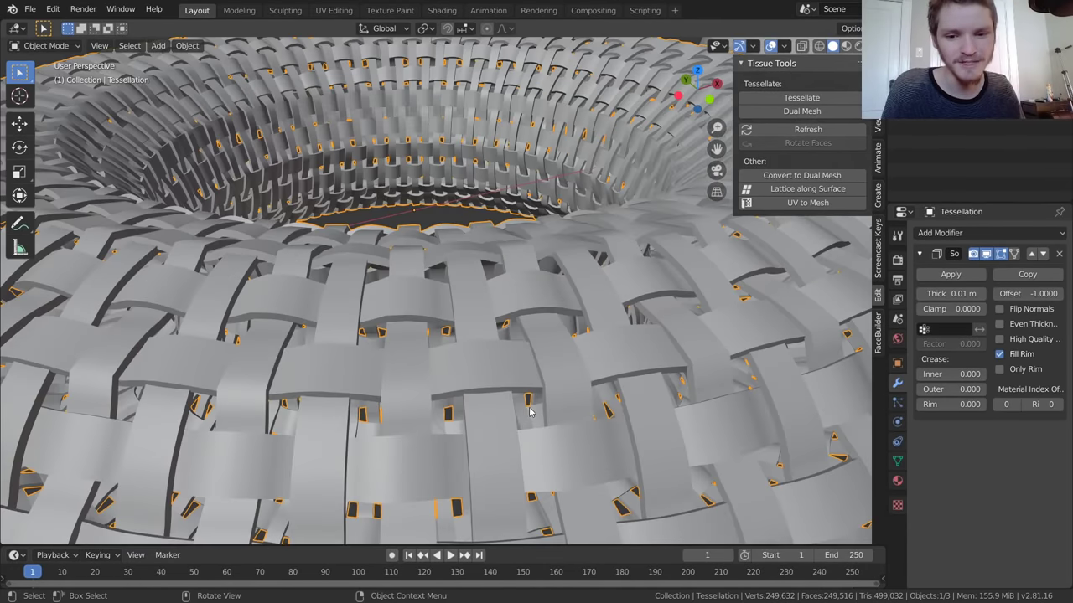
scroll(526, 401, "down", 8)
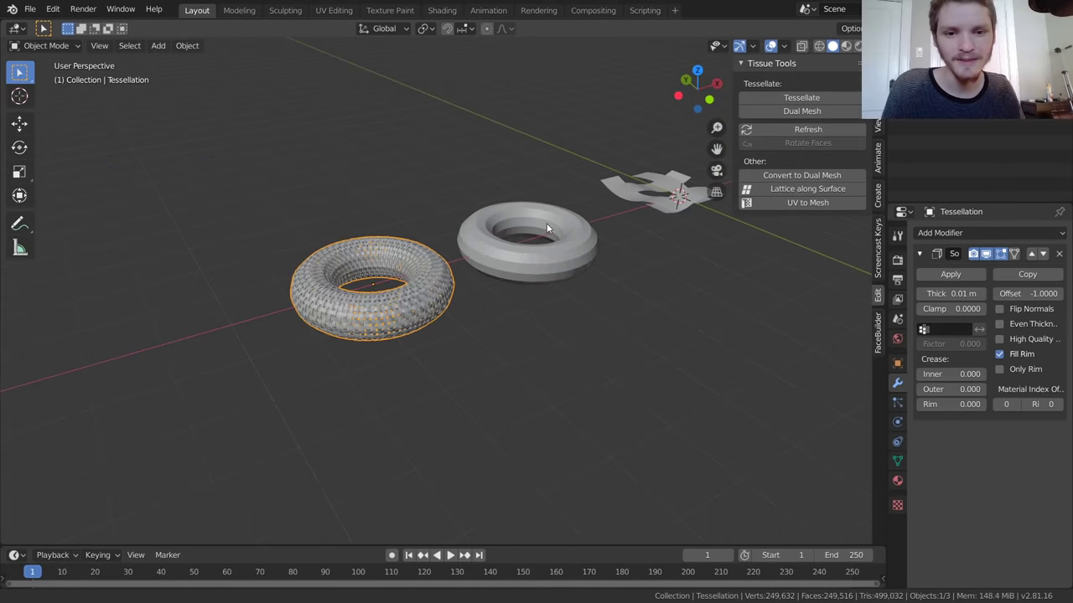
Step: Select the basket-weave tile and compare its shape with the plain torus and the woven result
middle_click_drag(546, 228, 263, 305, "shift")
left_click(447, 252)
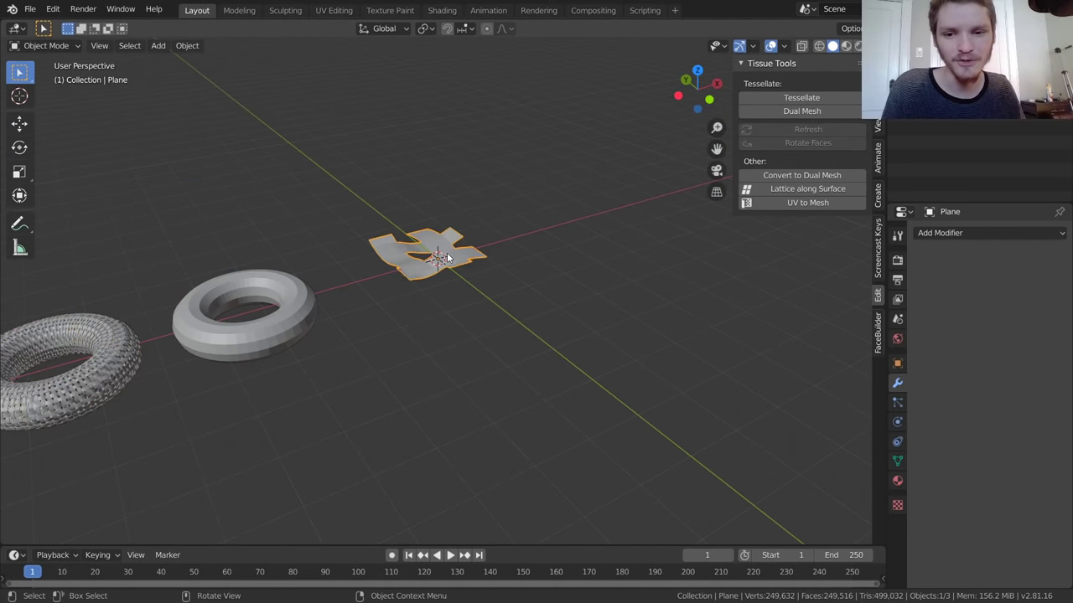
scroll(447, 253, "up", 5)
middle_click_drag(410, 187, 403, 331)
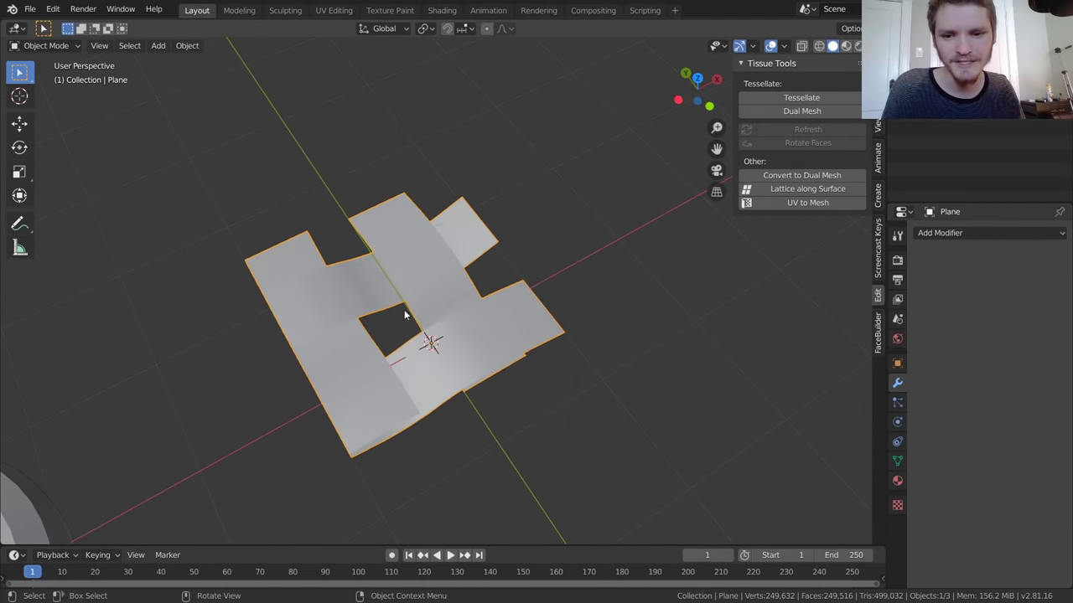
scroll(402, 316, "up", 3)
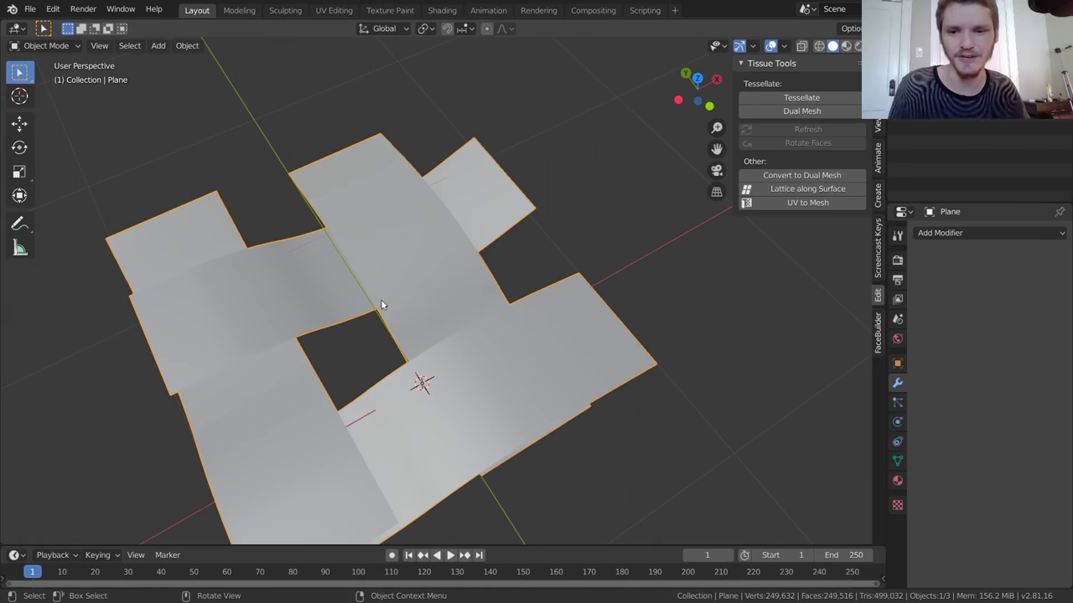
scroll(434, 382, "down", 8)
middle_click_drag(433, 382, 430, 306)
scroll(452, 314, "up", 3)
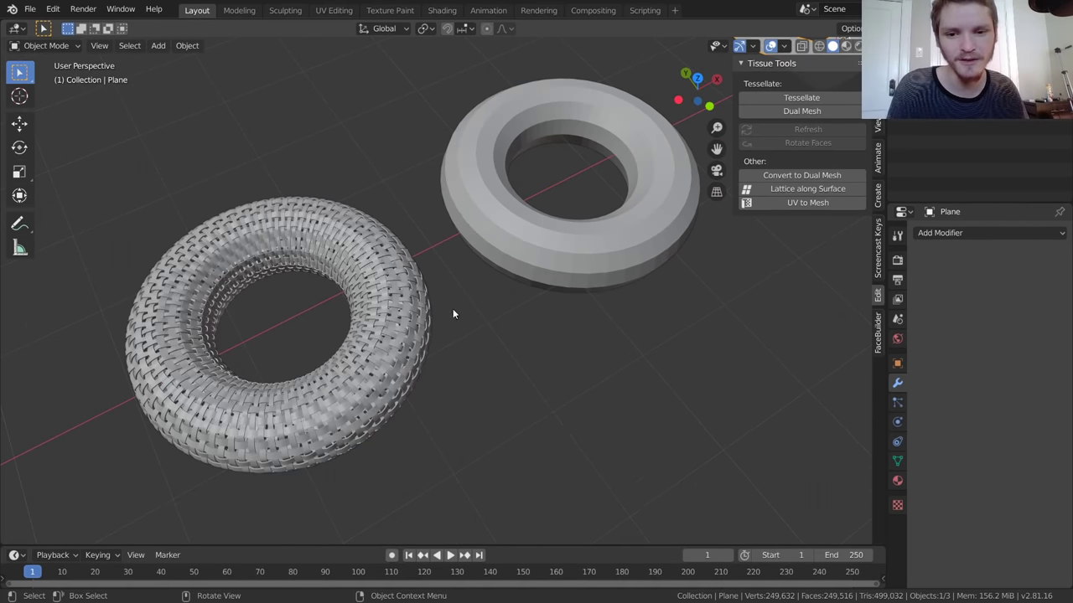
Step: Look for the Tissue tessellation settings in the base torus's mesh data
left_click(897, 363)
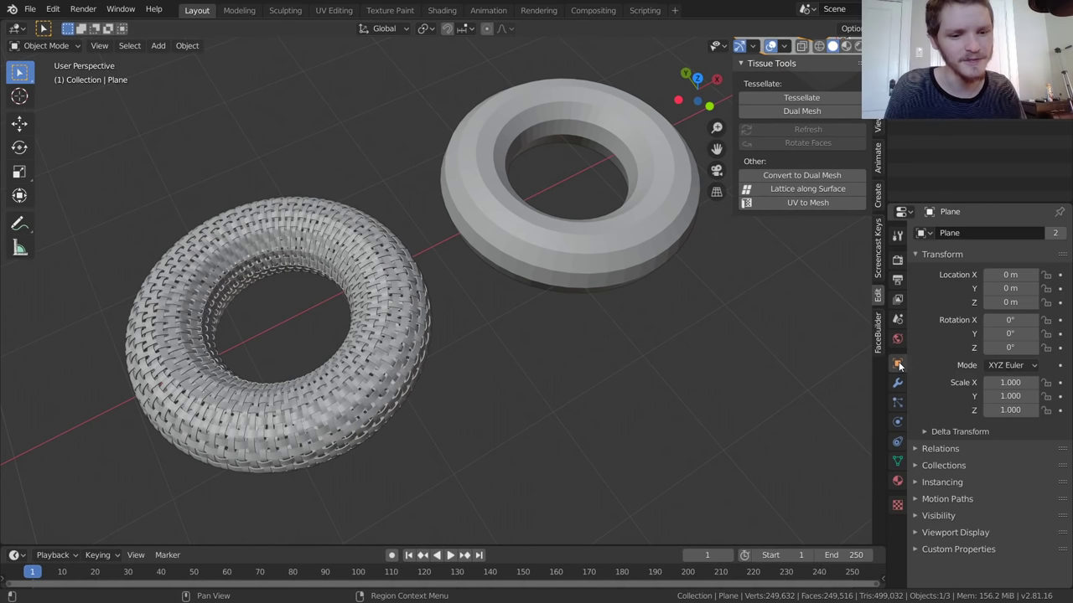
left_click(621, 251)
middle_click_drag(659, 276, 584, 306, "shift")
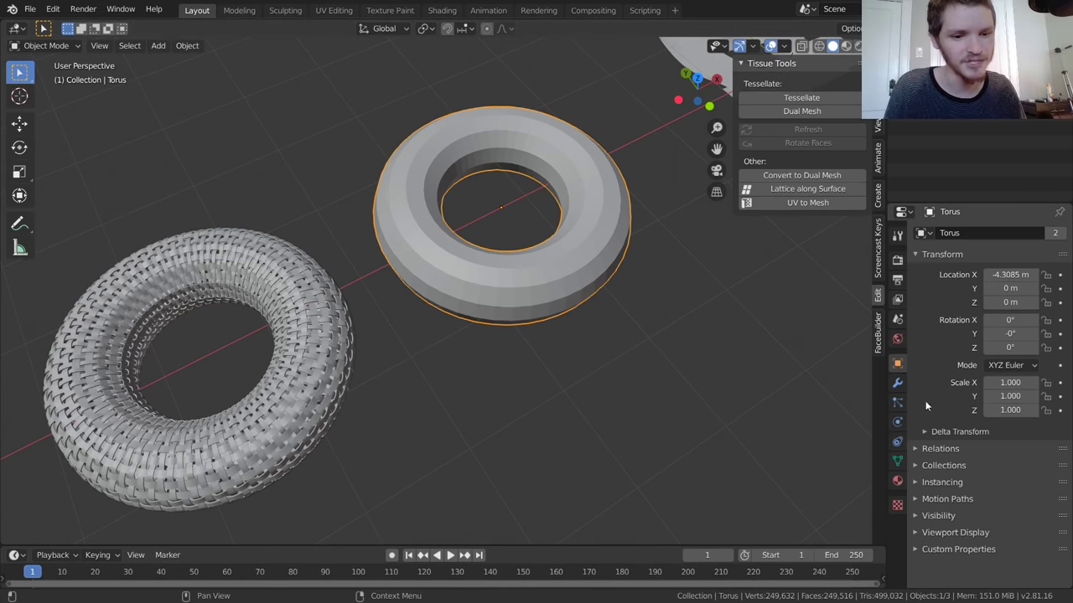
left_click(898, 460)
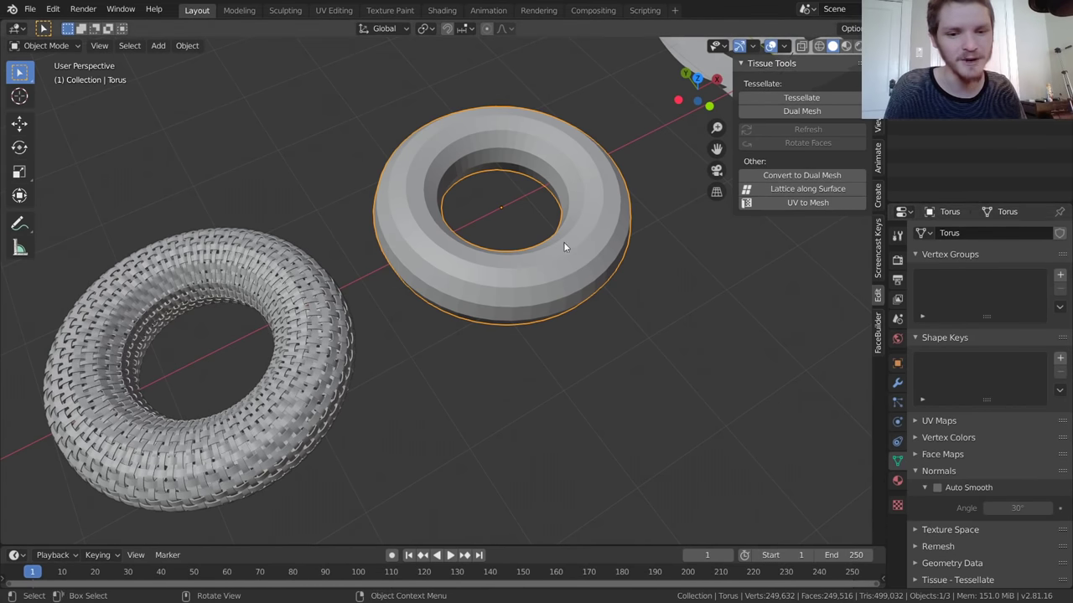
scroll(974, 553, "down", 2)
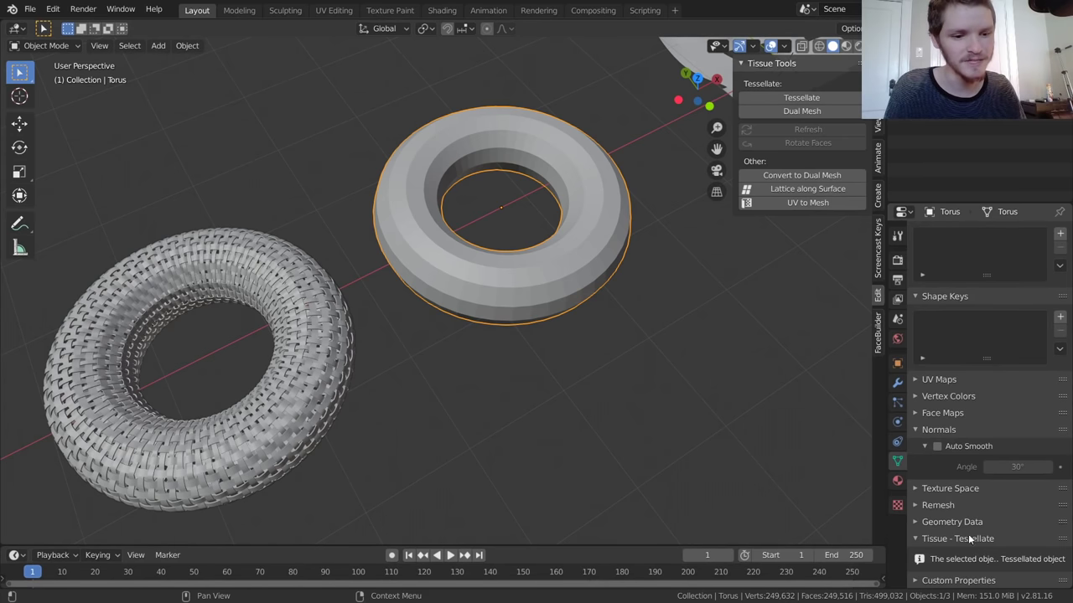
Step: Enable Animatable in the woven tessellation's Tissue - Tessellate settings
middle_click_drag(584, 223, 343, 392)
left_click(343, 390)
scroll(971, 470, "down", 3)
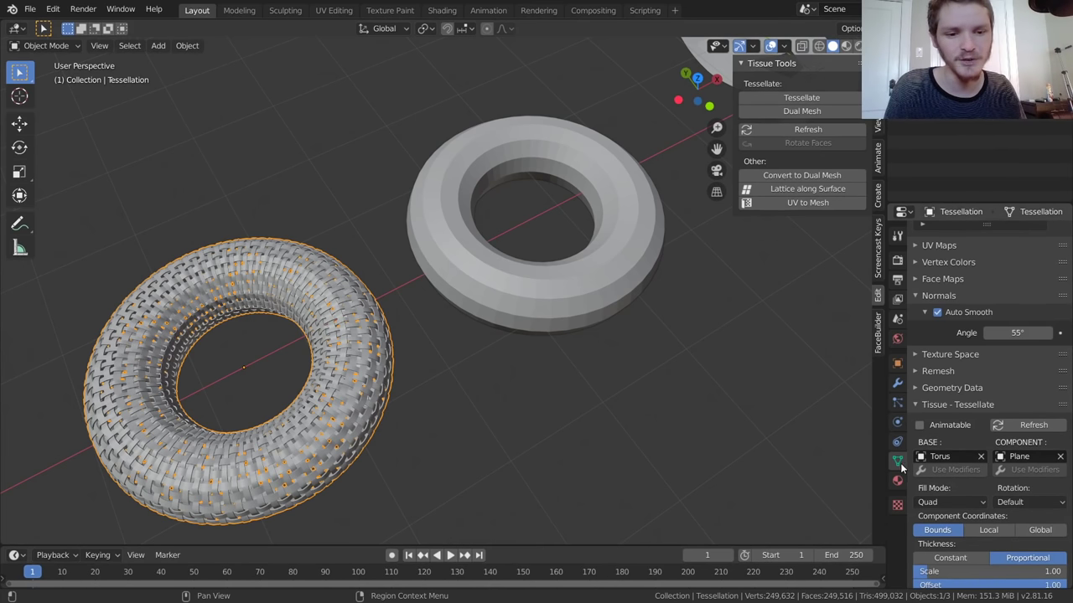
scroll(964, 361, "down", 4)
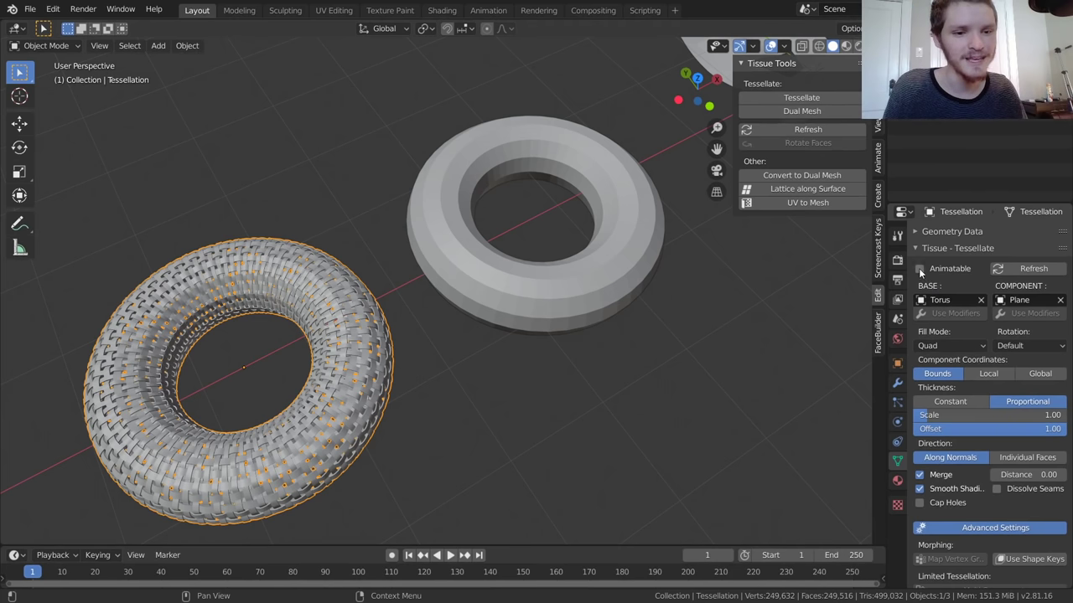
scroll(612, 304, "up", 2)
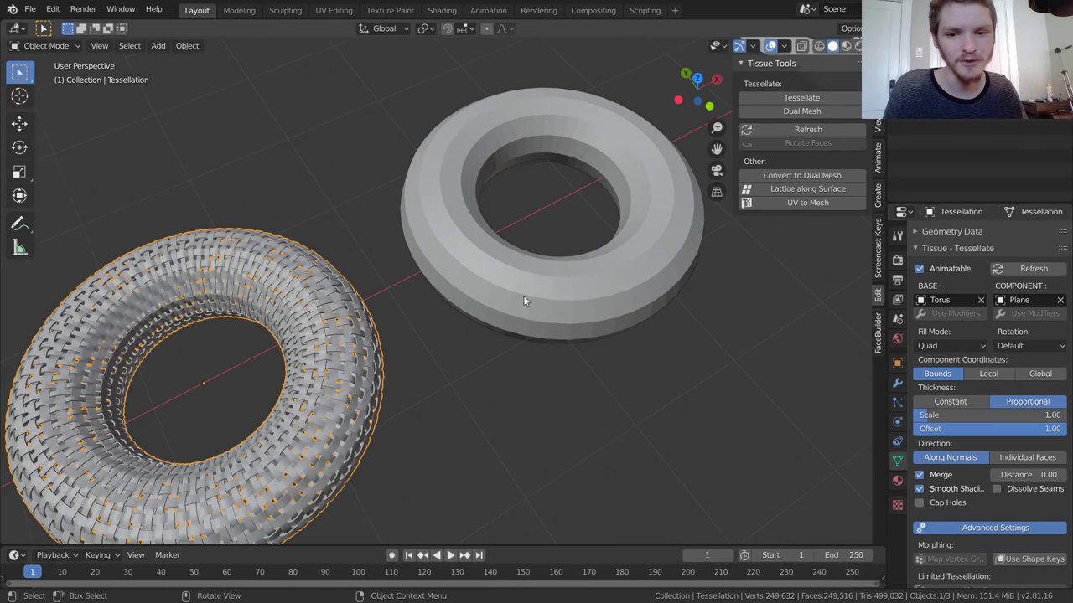
Step: Pull a single vertex on the upper side of the base torus straight up along Z to form a spike
left_click(560, 321)
scroll(564, 307, "up", 2)
key("Tab")
scroll(564, 305, "down", 2)
middle_click_drag(564, 305, 533, 273)
key("alt+a")
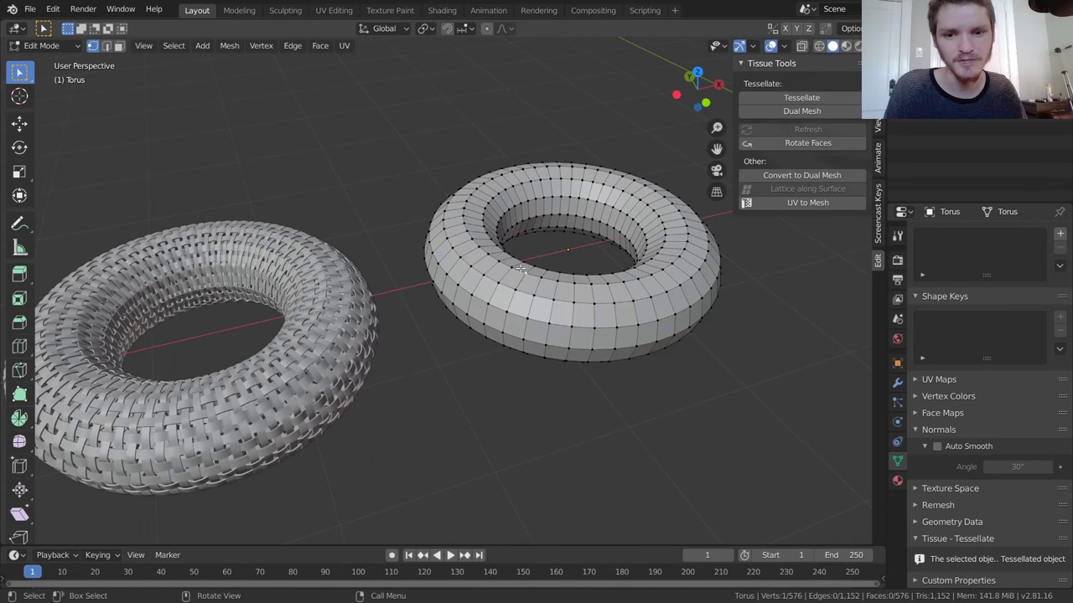
scroll(522, 269, "down", 2)
key("g")
key("z")
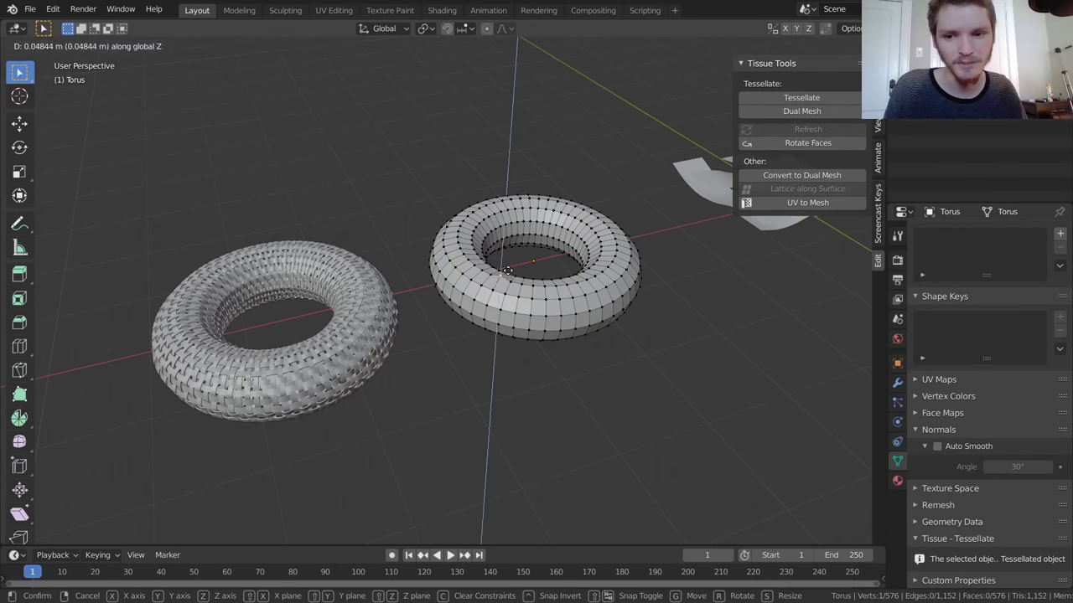
left_click(500, 279)
key("Tab")
scroll(500, 280, "up", 2)
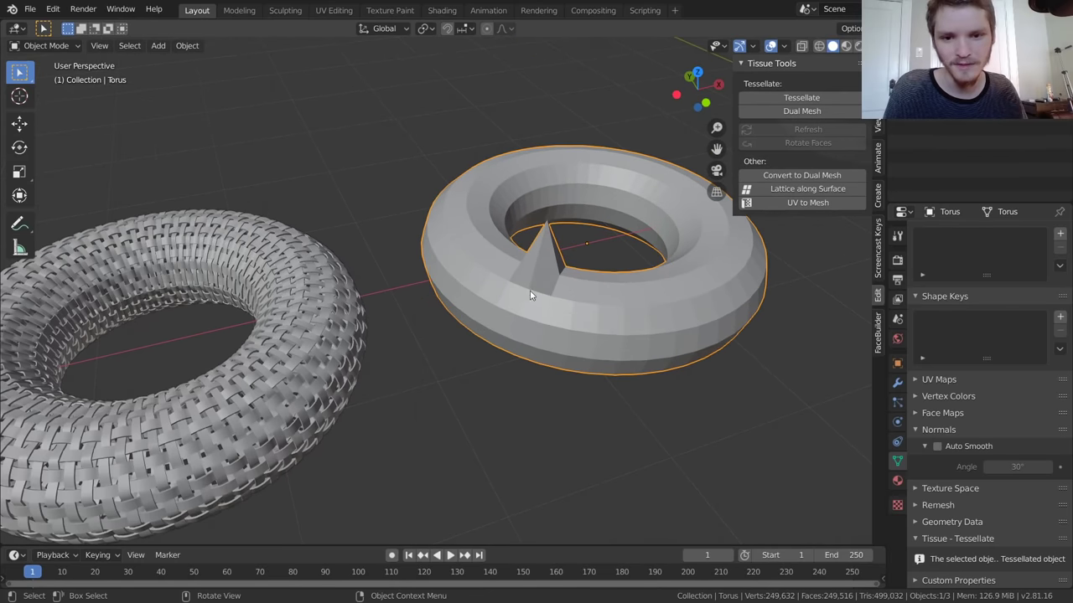
Step: Refresh the tessellation from the spiked torus and compare the weave with the base mesh
left_click(242, 417)
scroll(1004, 466, "down", 3)
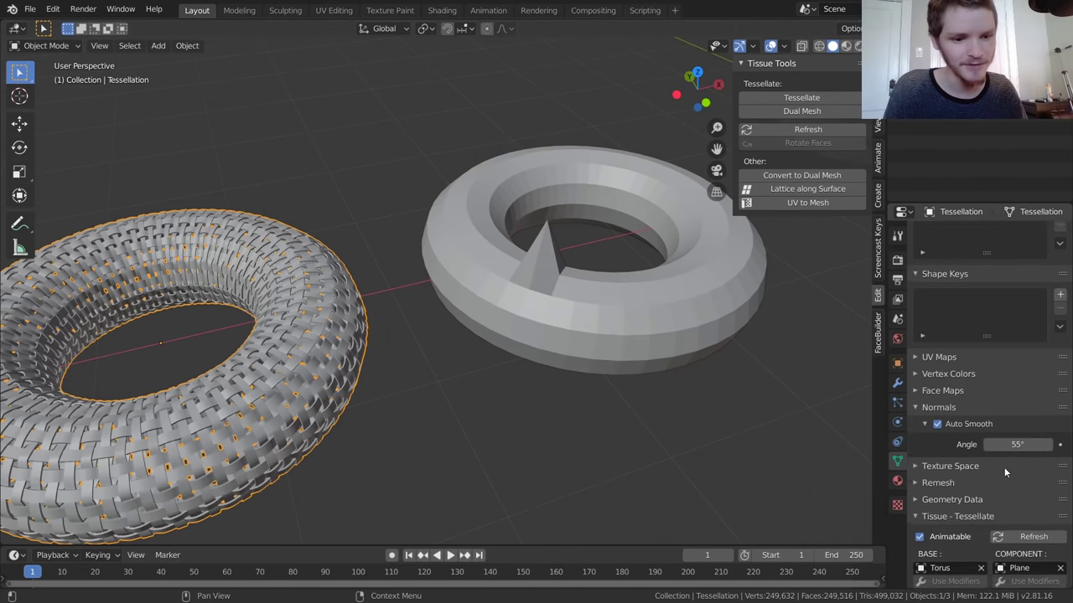
left_click(1020, 494)
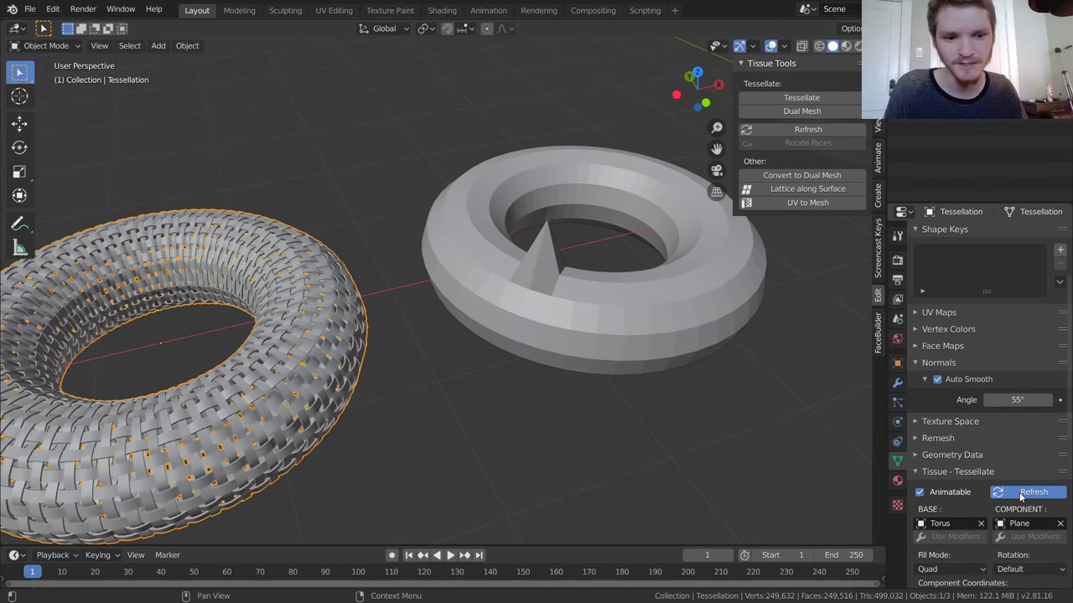
scroll(218, 389, "down", 1)
middle_click_drag(219, 389, 487, 297, "shift")
scroll(476, 351, "up", 1)
scroll(538, 334, "down", 4)
middle_click_drag(760, 294, 436, 322, "shift")
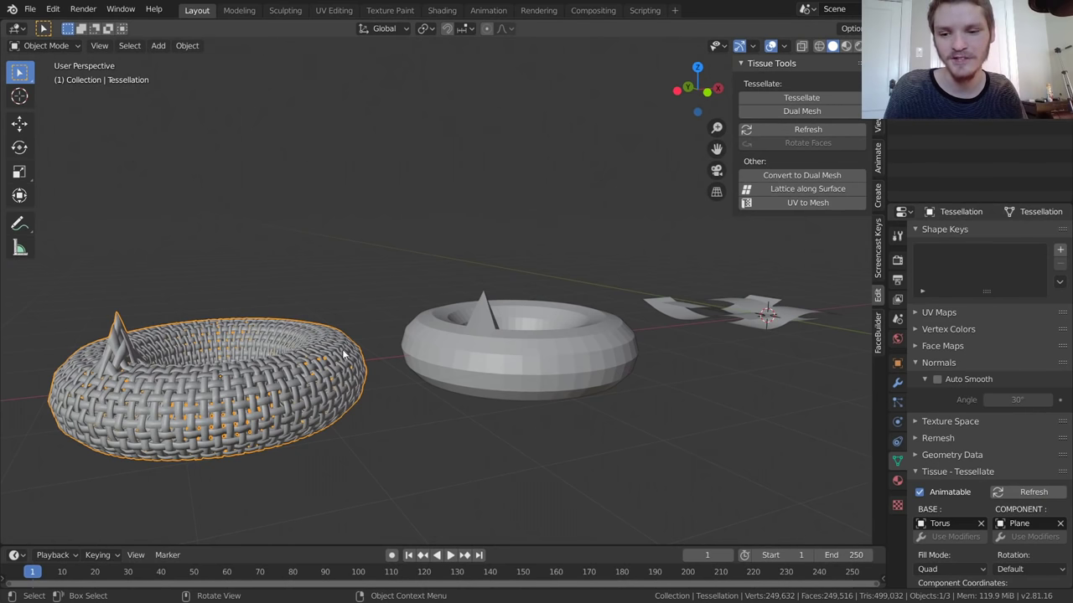
Step: Undo the tessellation refresh and the vertex move on the base torus
left_click(518, 349)
key("ctrl+z")
key("ctrl+z")
key("ctrl+z")
key("ctrl+z")
Step: Move one edge loop around the torus's tube down along Z with smooth proportional editing, widening the influence to bend the ring
scroll(518, 349, "up", 3)
key("2")
middle_click_drag(542, 373, 505, 339, "shift")
left_click(493, 345, "alt")
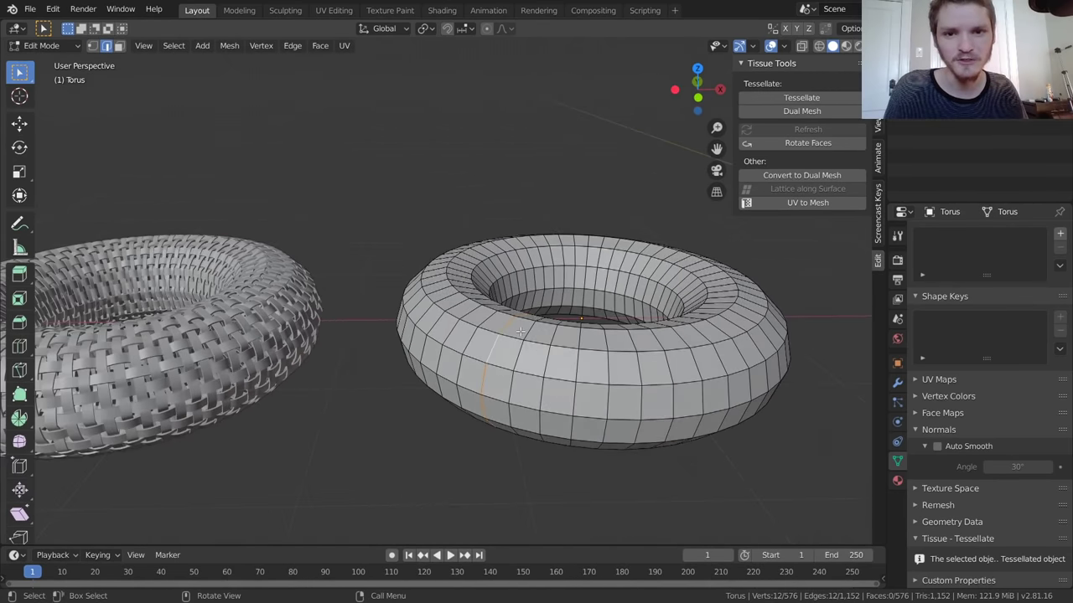
left_click(489, 31)
key("g")
key("z")
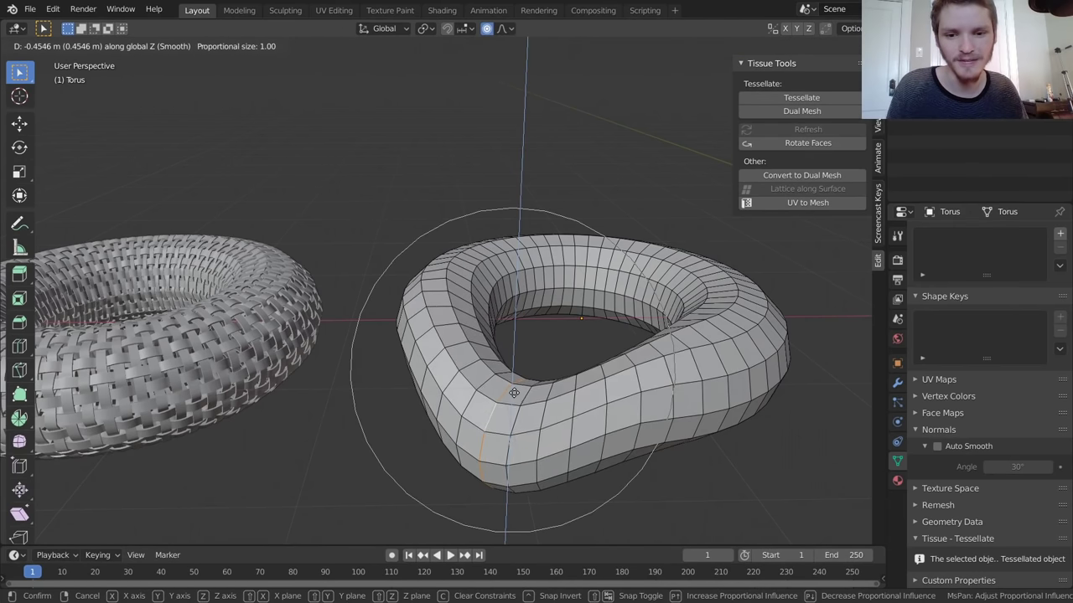
scroll(514, 393, "up", 6)
scroll(514, 394, "down", 12)
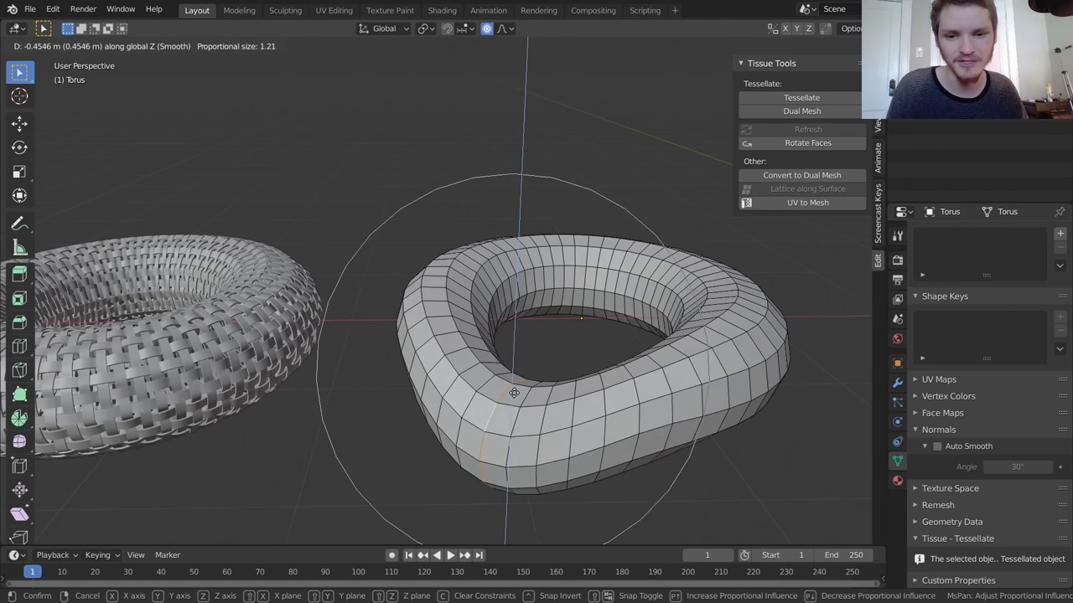
left_click(503, 445)
scroll(514, 372, "down", 2)
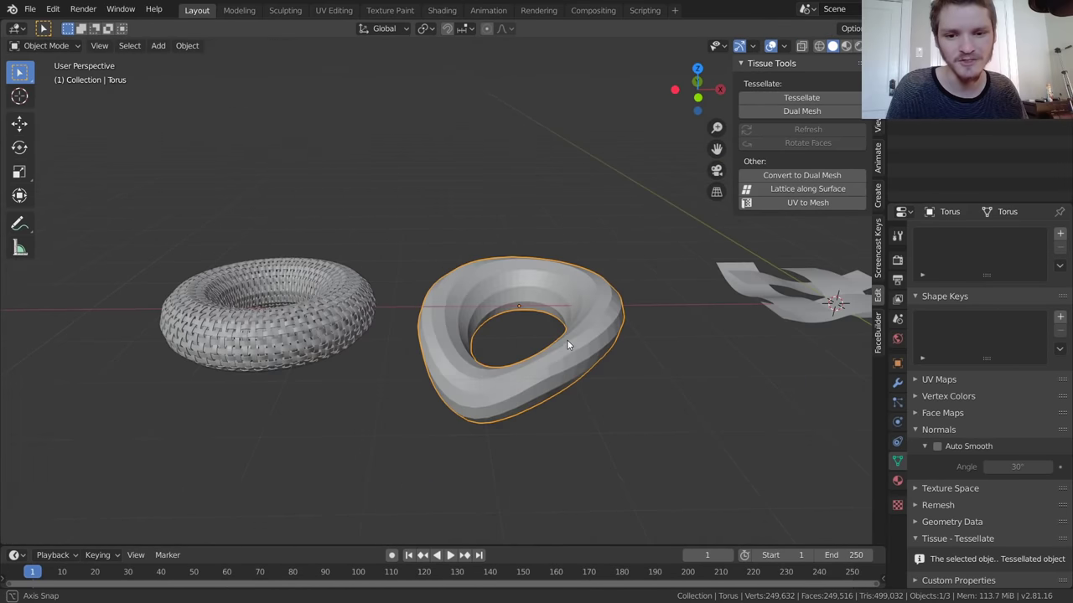
Step: Refresh the tessellation so the weave follows the bent torus
middle_click_drag(557, 342, 637, 325)
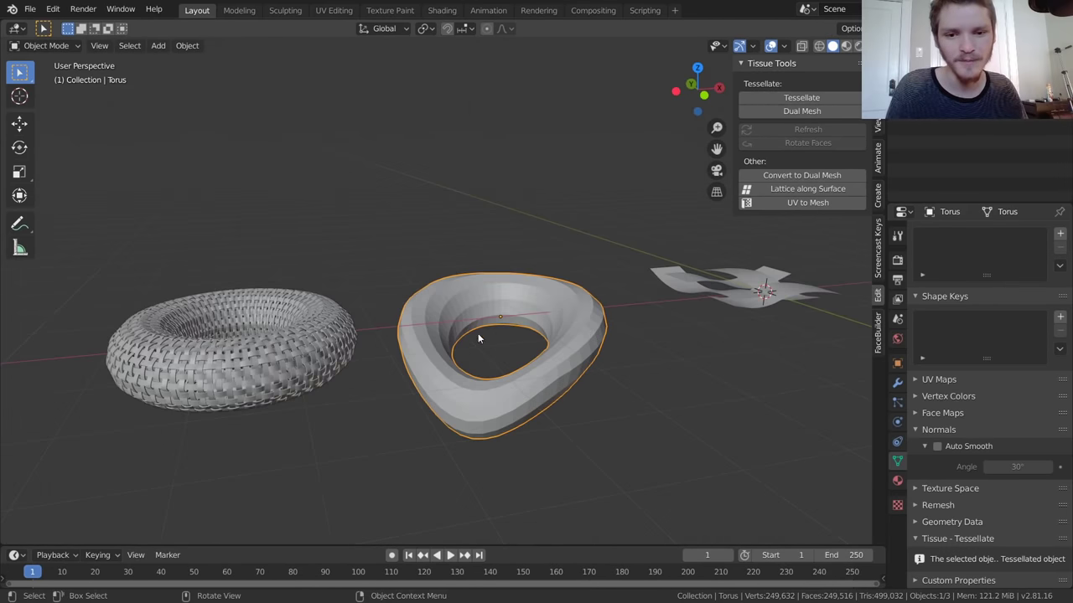
left_click(327, 343)
left_click(1010, 561)
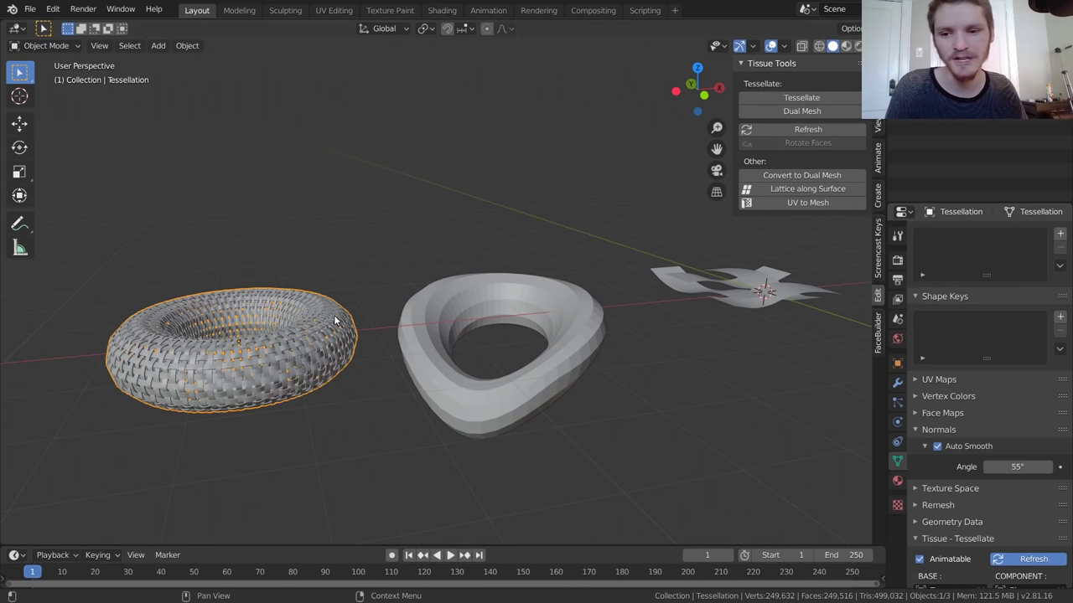
Step: Examine the refreshed weave up close and beside the bent torus, checking how the strips follow its shape
middle_click_drag(213, 382, 459, 335, "shift")
scroll(387, 289, "up", 3)
mouse_move(460, 335)
middle_mouse_down()
mouse_move(459, 310)
mouse_move(503, 265)
mouse_move(473, 337)
middle_mouse_up()
scroll(458, 338, "down", 3)
middle_click_drag(796, 388, 427, 277, "shift")
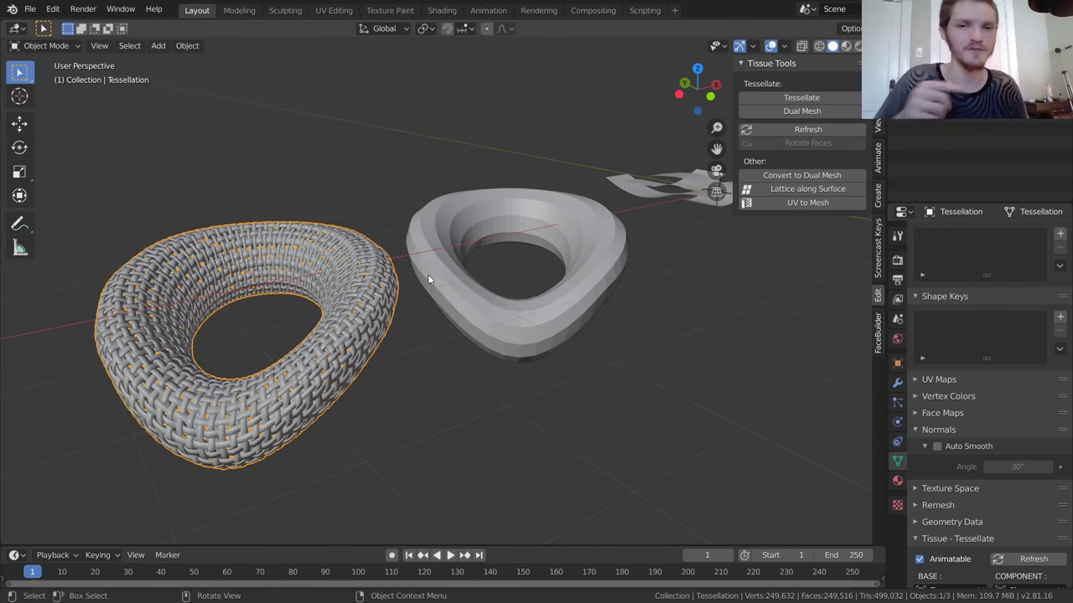
scroll(332, 348, "up", 5)
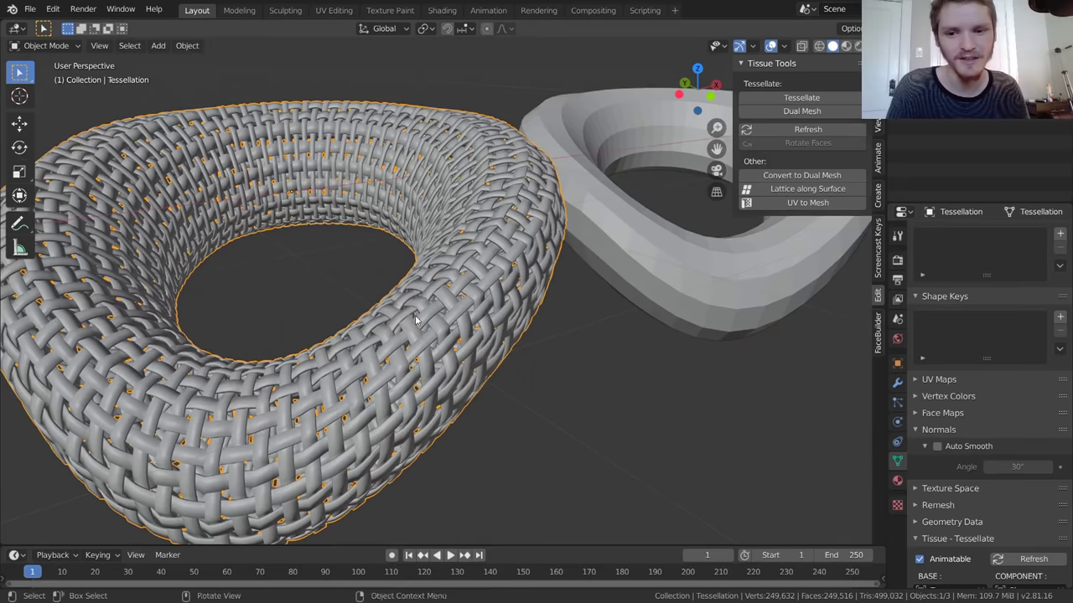
middle_click_drag(332, 358, 304, 362)
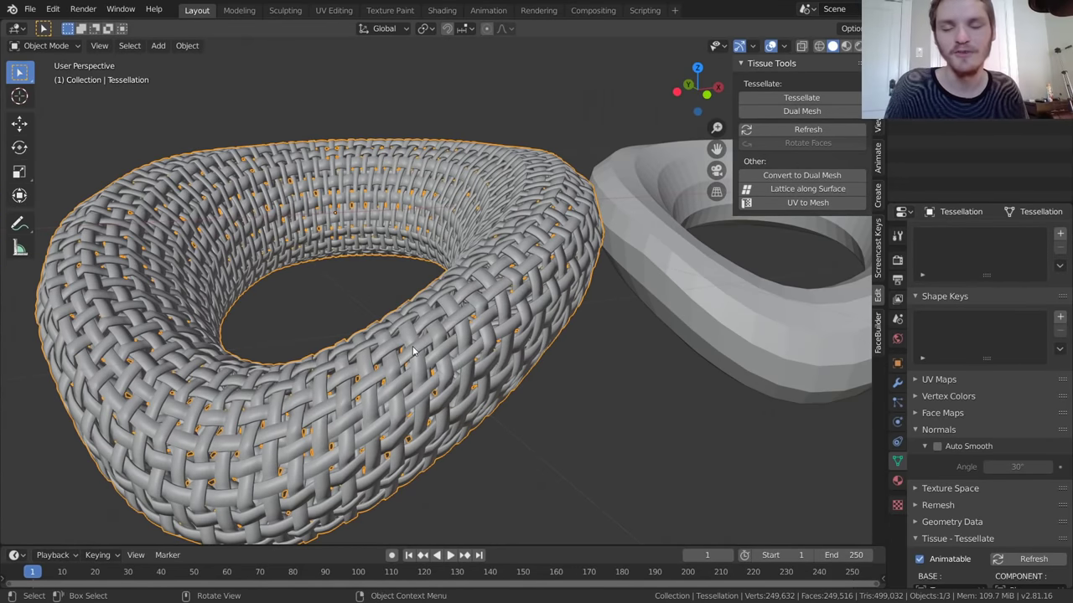
scroll(457, 347, "down", 4)
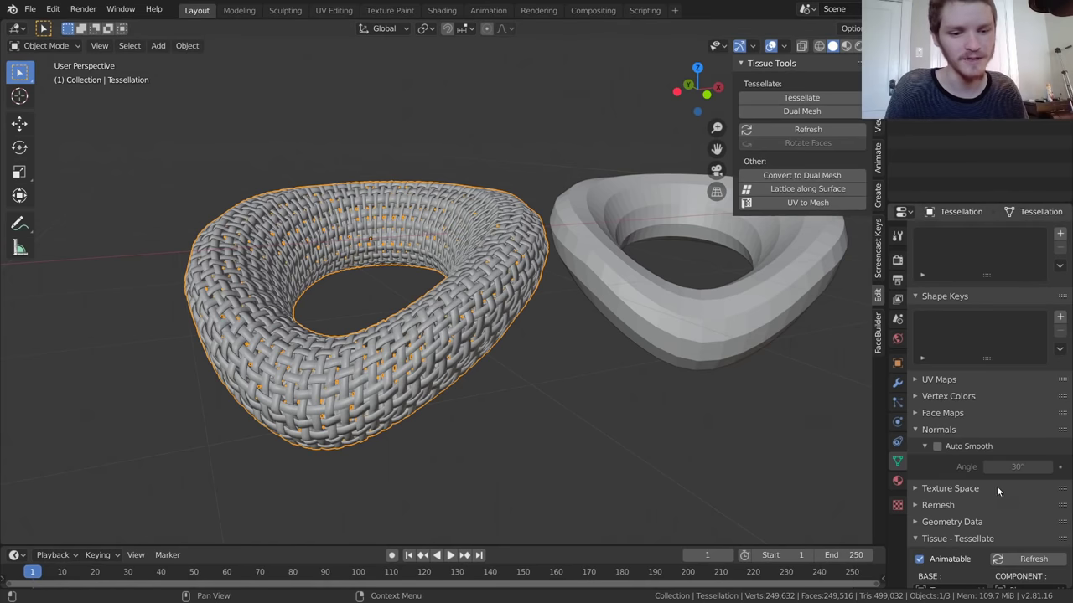
scroll(993, 482, "down", 5)
scroll(1014, 475, "down", 3)
scroll(1032, 474, "down", 4)
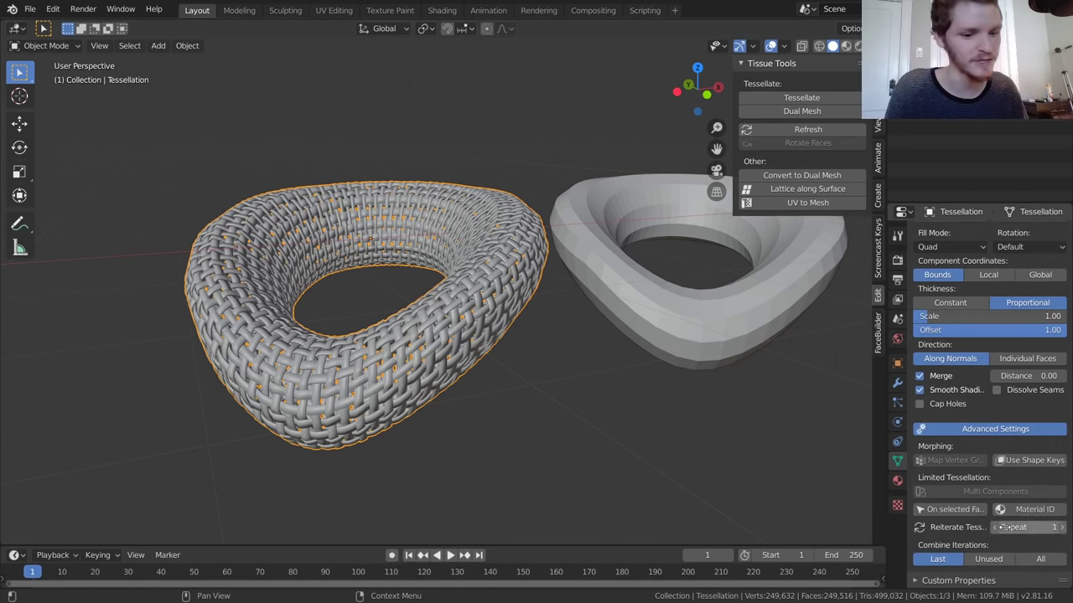
Step: Delete the woven torus tessellation and the bent base torus, keeping only the weave tile
middle_click_drag(589, 290, 375, 361, "shift")
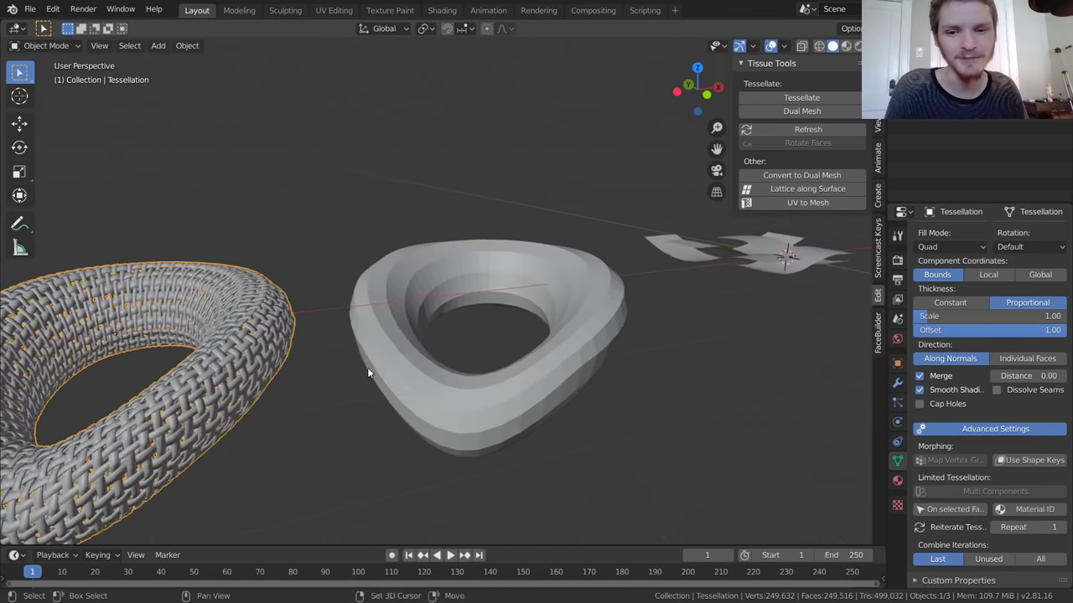
scroll(377, 360, "down", 3)
left_click(420, 338)
key("x")
left_click(419, 337)
left_click(350, 312)
key("x")
left_click(350, 312)
Step: Add a cylinder mesh and move it along the X axis away from the weave tile
scroll(548, 309, "up", 3)
middle_click_drag(548, 309, 413, 374)
key("shift+a")
mouse_move(374, 302)
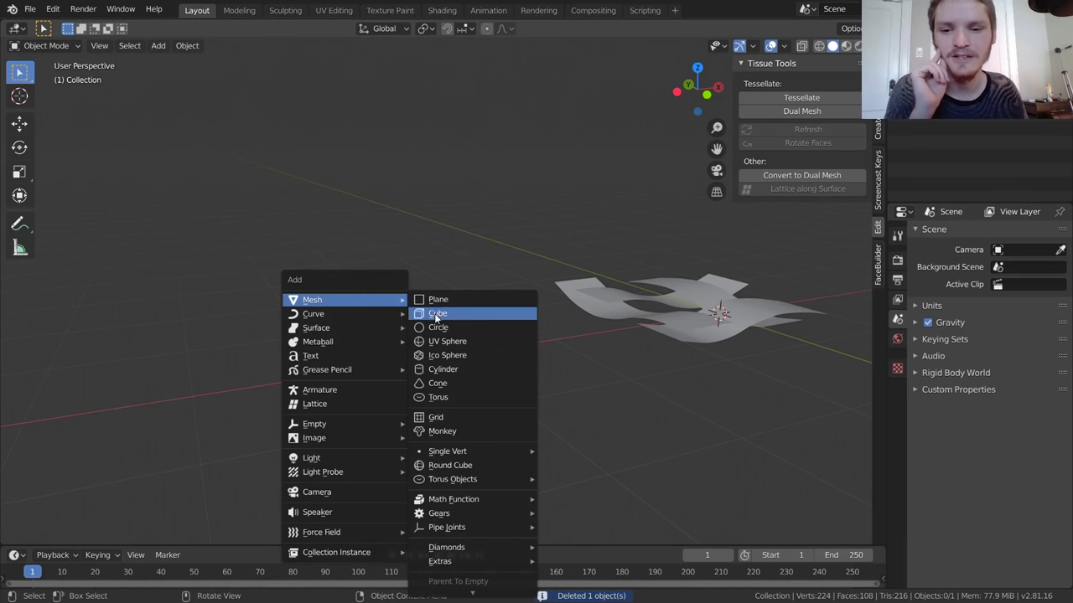
left_click(448, 367)
key("g")
key("x")
left_click(362, 341)
Step: Delete the cylinder's top and bottom cap faces so only its open side wall remains
key("Tab")
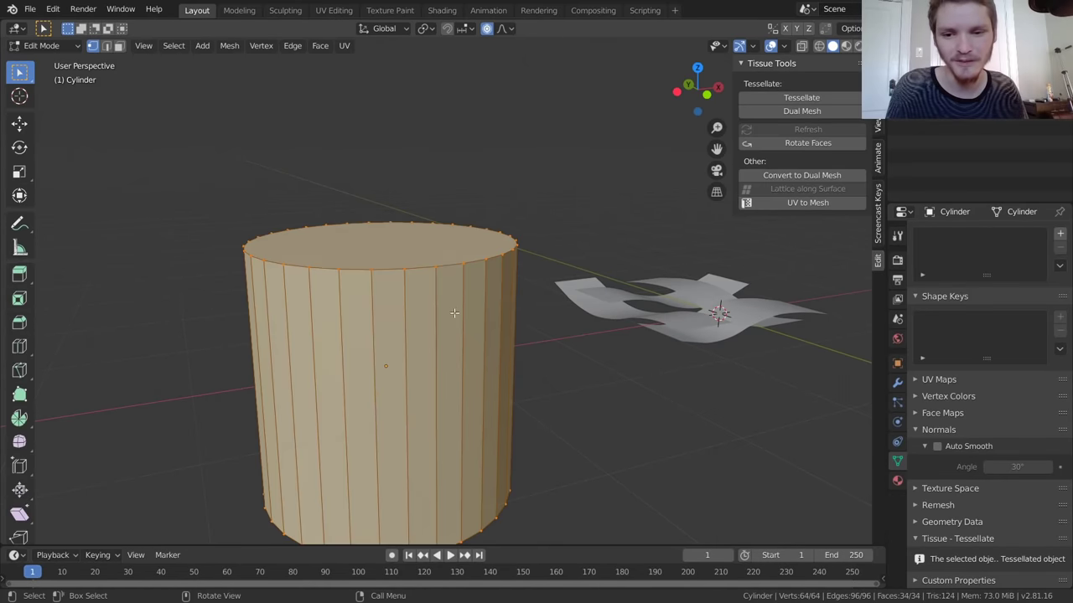
key("3")
key("alt+a")
left_click(390, 232)
key("x")
left_click(390, 233)
middle_click_drag(403, 286, 433, 302)
left_click(425, 331)
key("x")
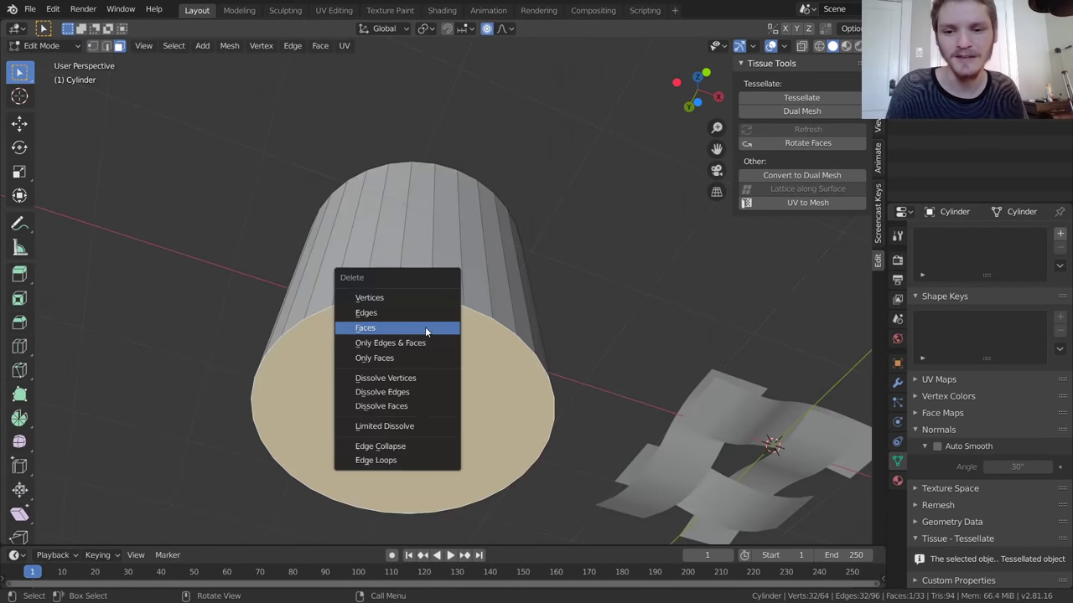
left_click(425, 329)
middle_click_drag(418, 95, 426, 286)
scroll(427, 283, "down", 3)
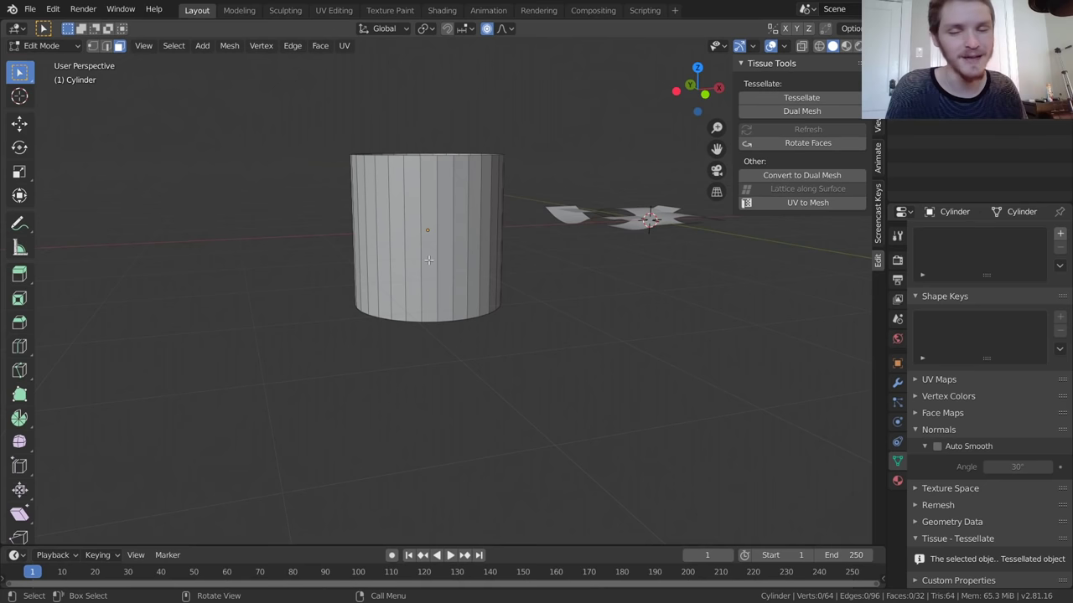
key("Tab")
Step: Try tessellating the weave tile over the open cylinder with the default Quad settings, moving the result along X
left_click(558, 219)
left_click(431, 235, "shift")
left_click(776, 98)
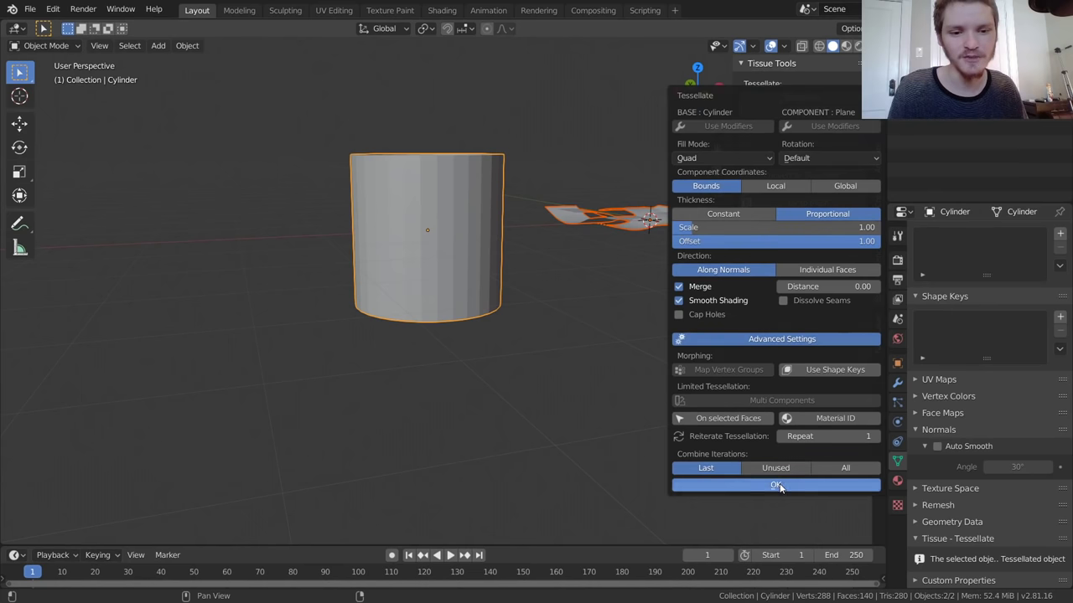
left_click(776, 485)
key("g")
key("x")
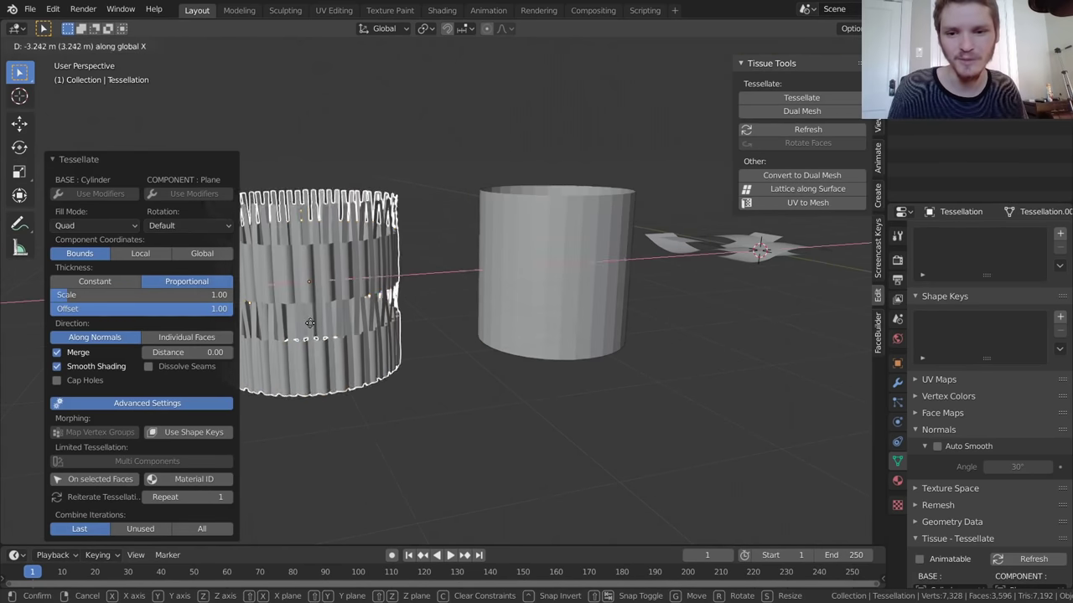
left_click(310, 324)
Step: Delete the stretched tessellation made from the cylinder without horizontal divisions
key("x")
left_click(300, 282)
middle_click_drag(615, 260, 564, 266, "shift")
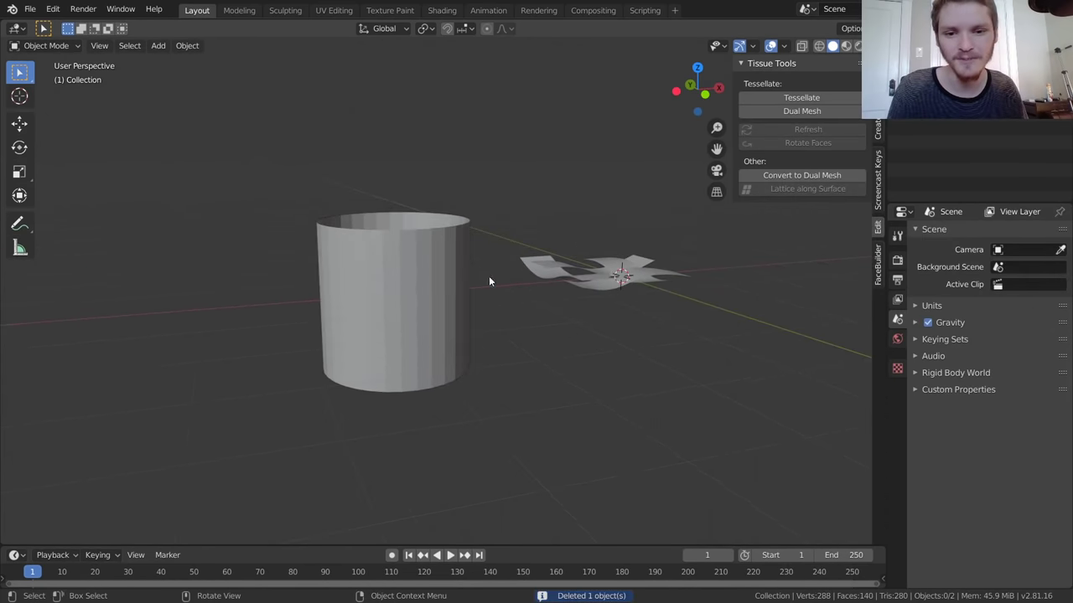
Step: Add nine evenly spaced horizontal loop cuts to the cylinder's side wall without sliding them
left_click(389, 293)
key("Tab")
scroll(450, 280, "up", 3)
key("ctrl+r")
scroll(405, 292, "up", 10)
scroll(405, 292, "down", 2)
left_click(404, 291)
right_click(406, 292)
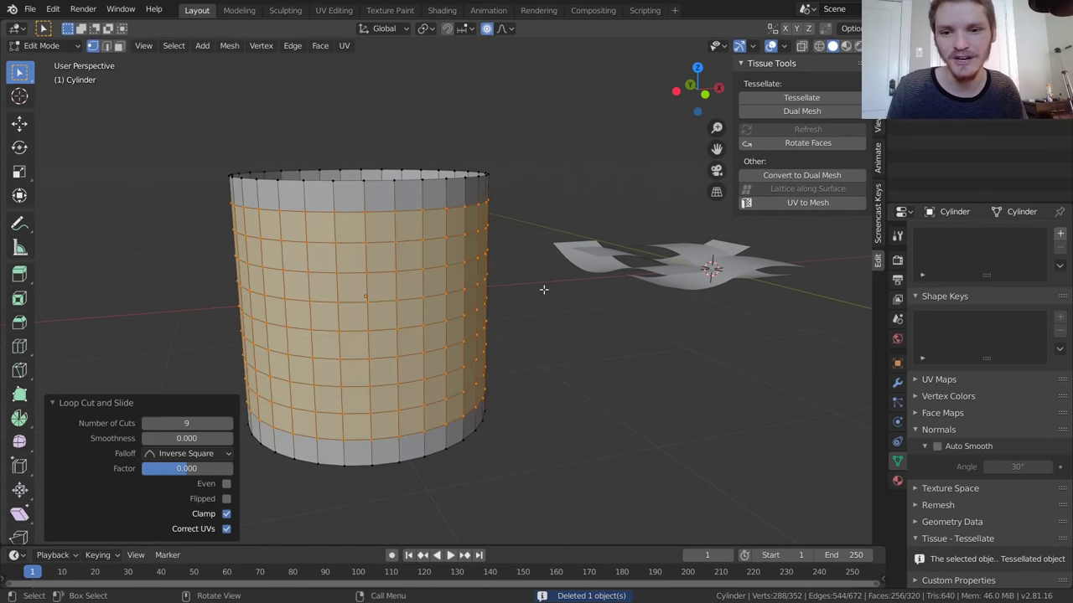
key("Tab")
Step: Tessellate the weave tile over the divided cylinder with Quad fill and move the result -2.47 m along X
left_click(628, 263)
left_click(398, 268, "shift")
left_click(801, 97)
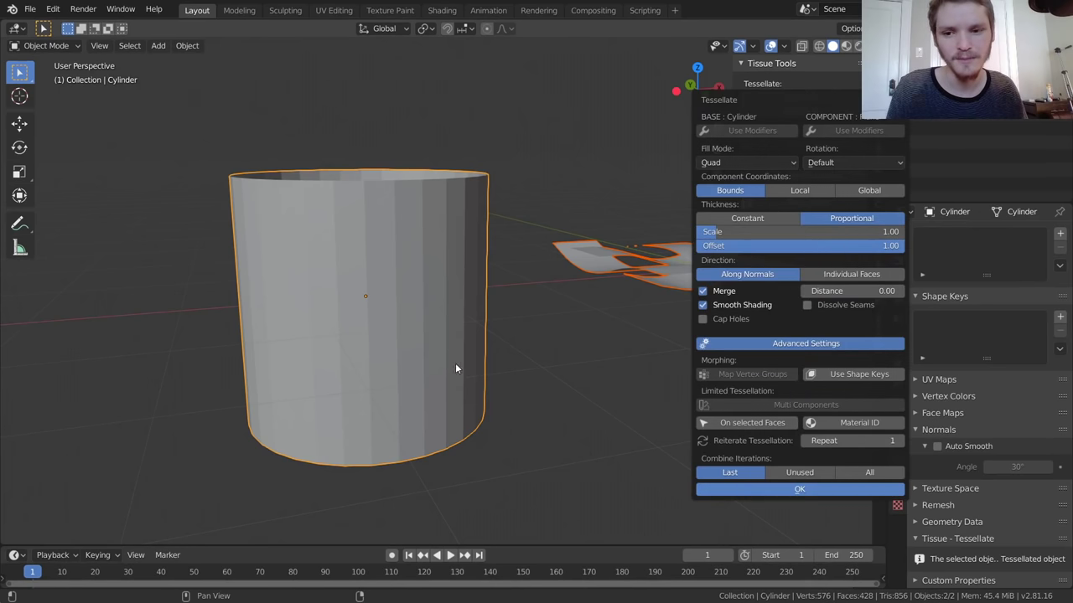
key("Return")
key("g")
key("x")
left_click(183, 374)
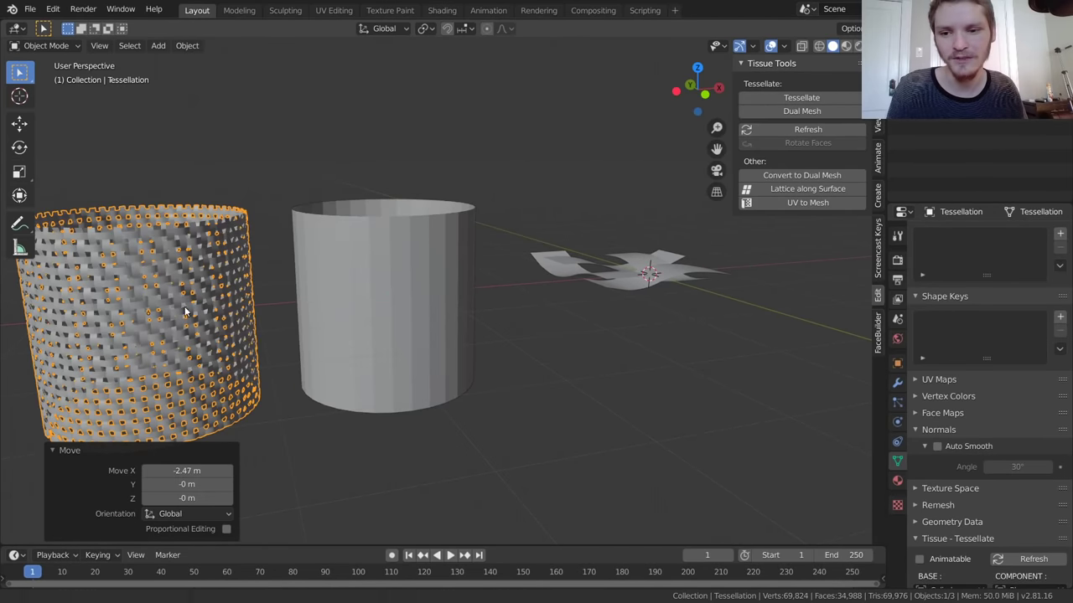
Step: Add a Solidify modifier to the cylinder tessellation to give the woven strips thickness
key("KP_Decimal")
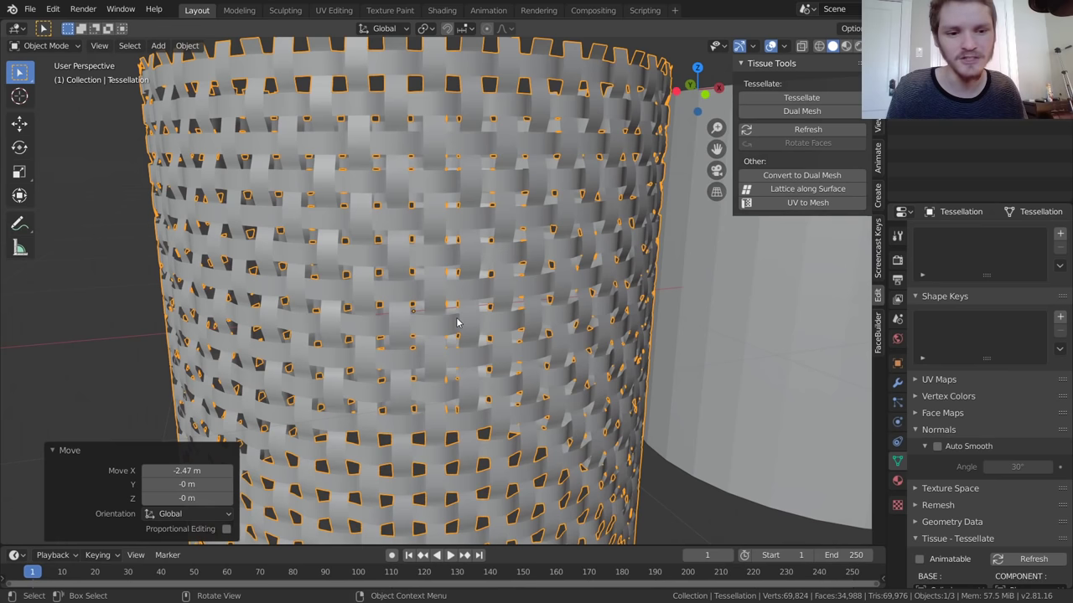
left_click(898, 382)
left_click(979, 235)
left_click(798, 446)
scroll(838, 453, "up", 3)
Step: Enable Auto Smooth in the tessellation's normals and set its angle to 40°
left_click(897, 461)
scroll(972, 486, "down", 3)
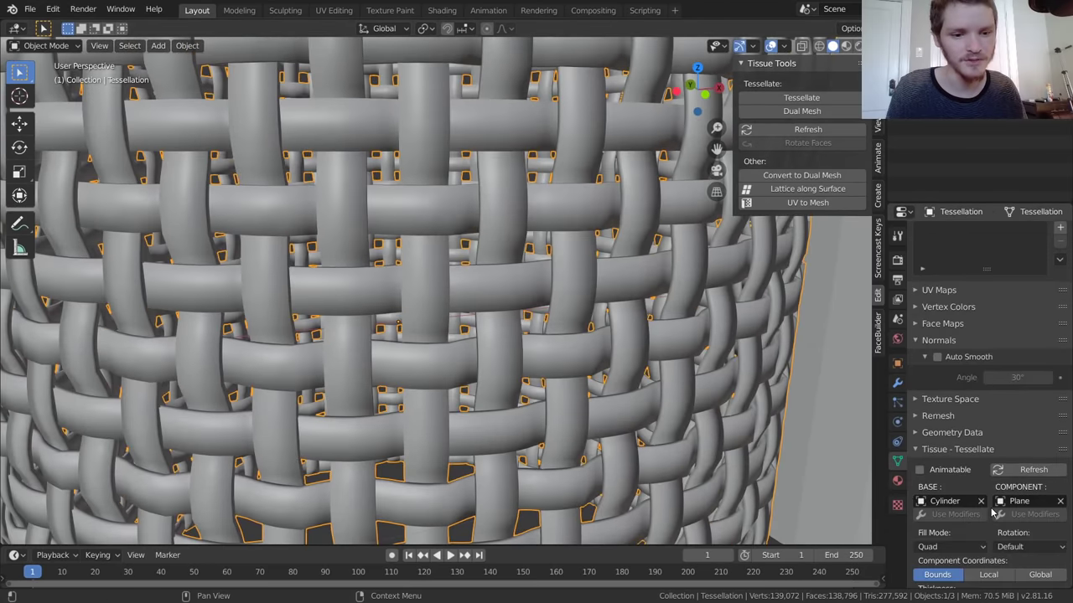
left_click(937, 358)
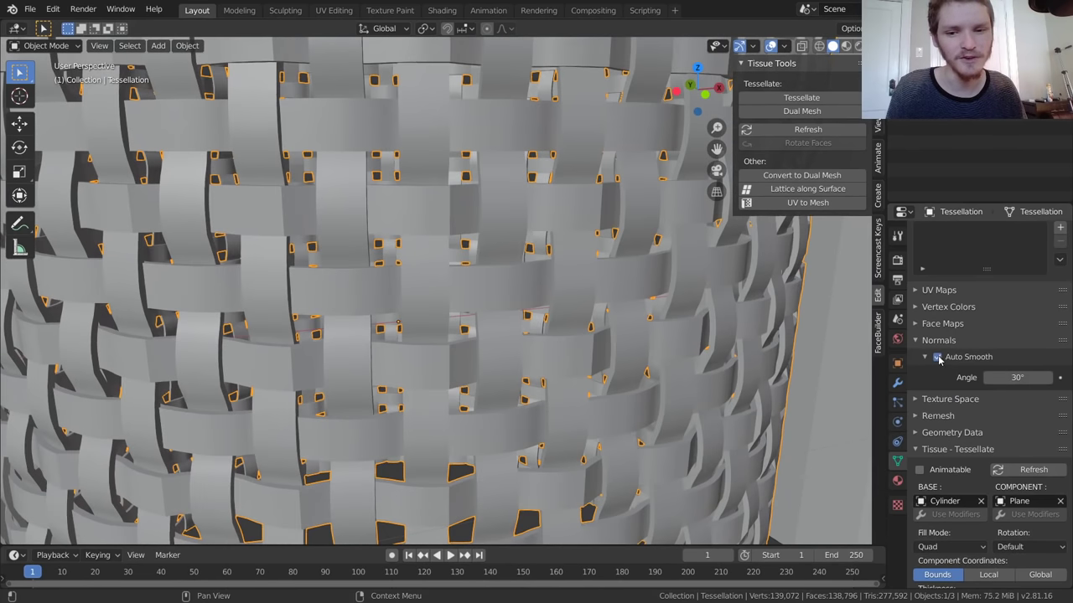
scroll(578, 352, "up", 1)
middle_click_drag(579, 351, 571, 331)
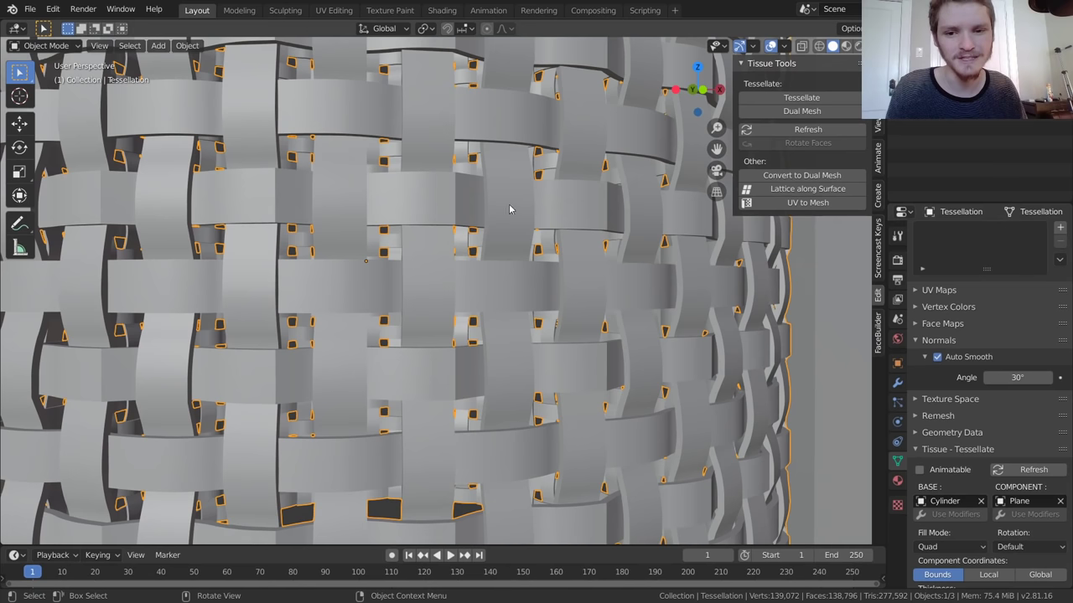
left_click_drag(1017, 377, 1049, 377)
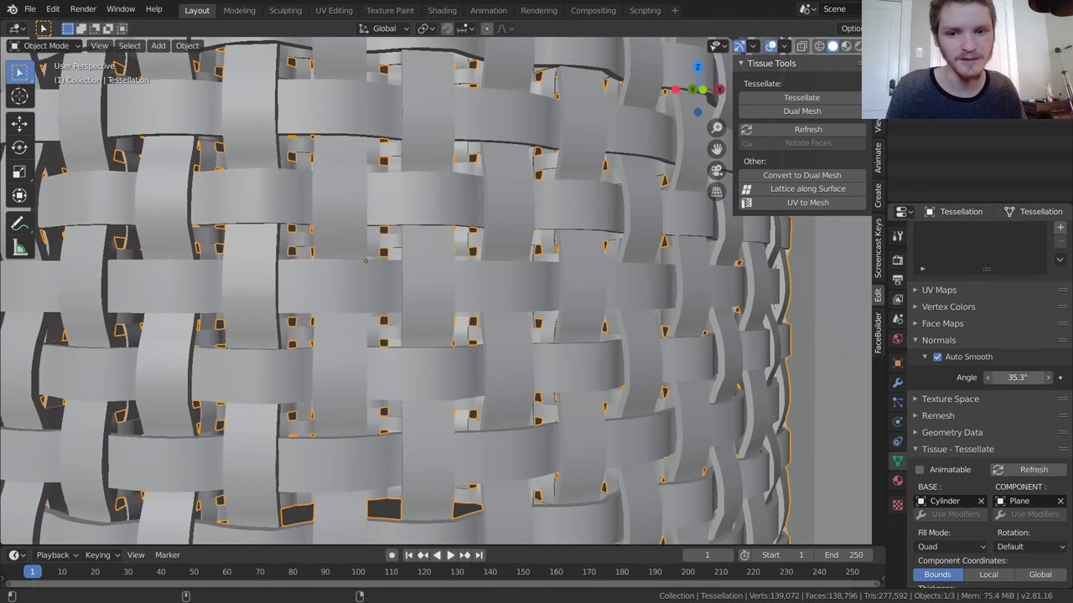
left_click(1018, 377)
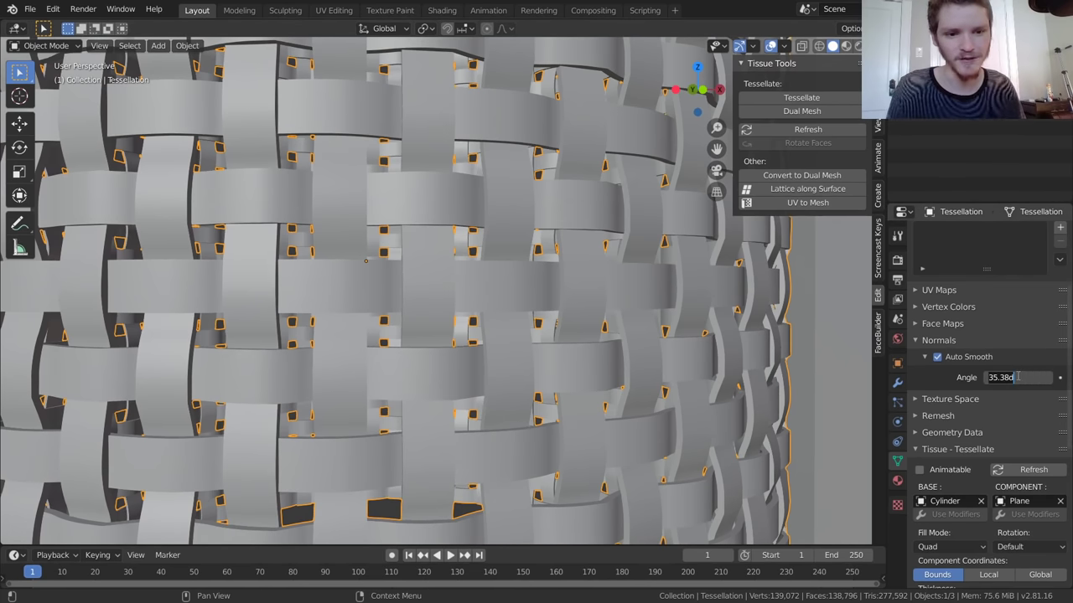
type("40")
key("Return")
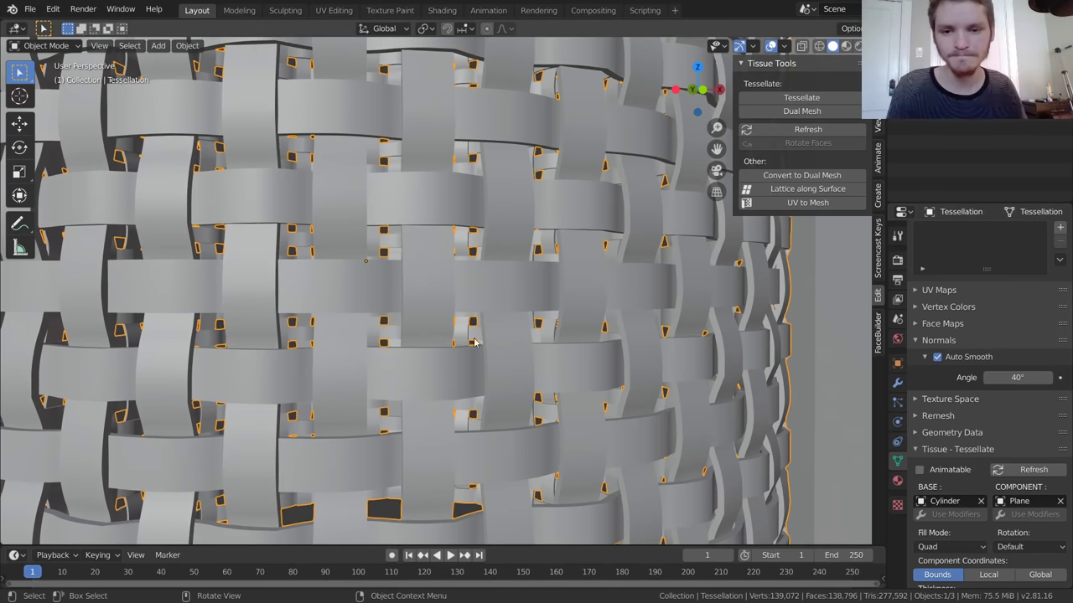
Step: Subdivide the entire mesh of the base cylinder once for a denser weave
scroll(468, 335, "down", 10)
middle_click_drag(449, 262, 491, 219)
scroll(503, 218, "up", 1)
left_click(587, 206)
middle_click_drag(637, 211, 537, 246, "shift")
left_click(214, 356)
left_click(561, 218)
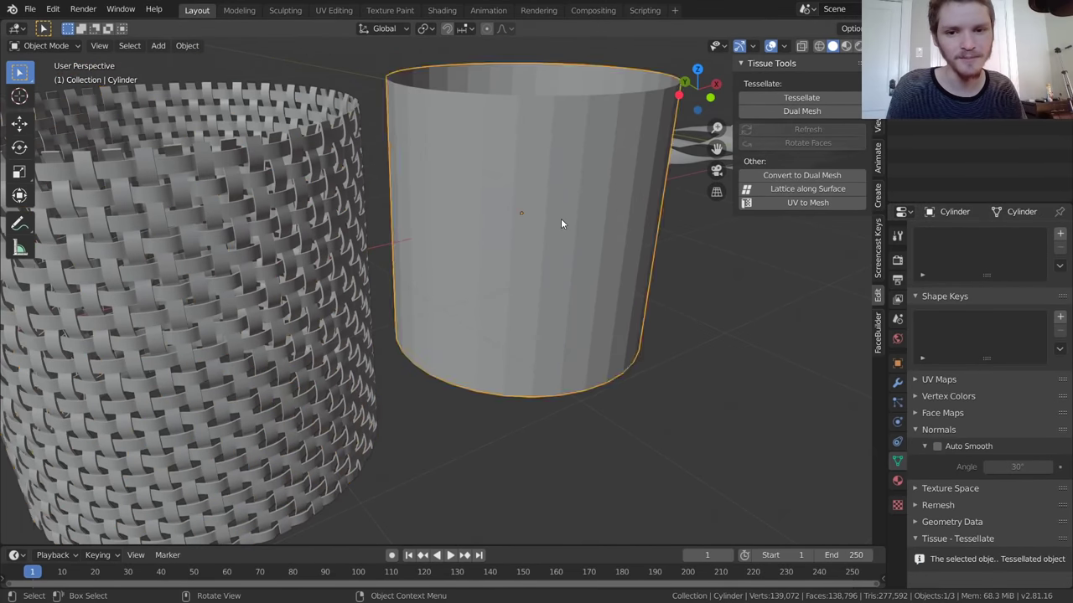
key("Tab")
right_click(526, 169)
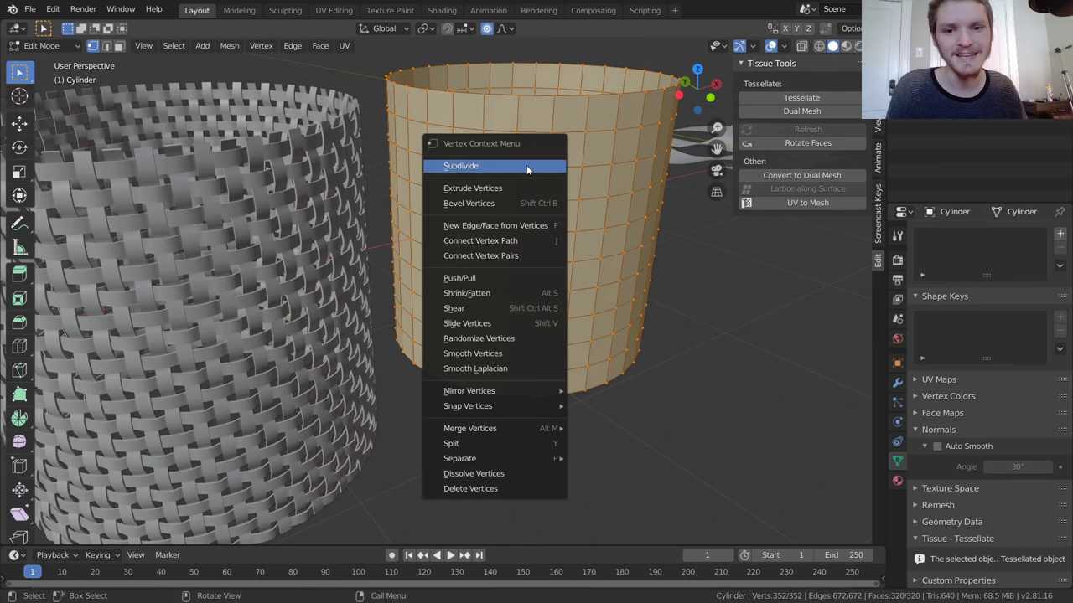
left_click(526, 165)
key("Tab")
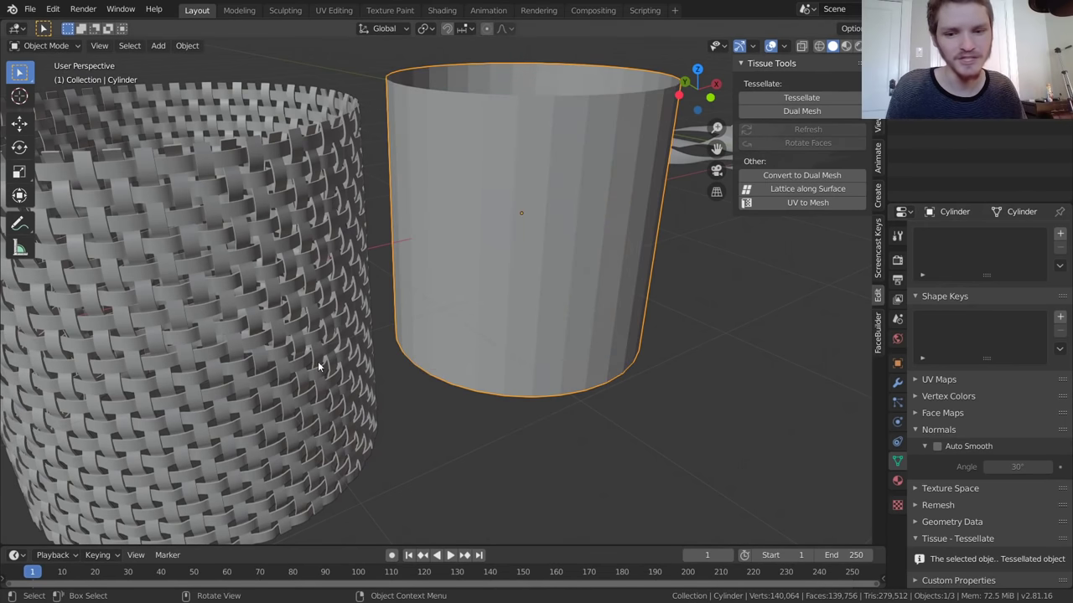
Step: Refresh the tessellation from the subdivided cylinder with Animatable enabled, and inspect the finer weave with nothing selected
left_click(182, 336)
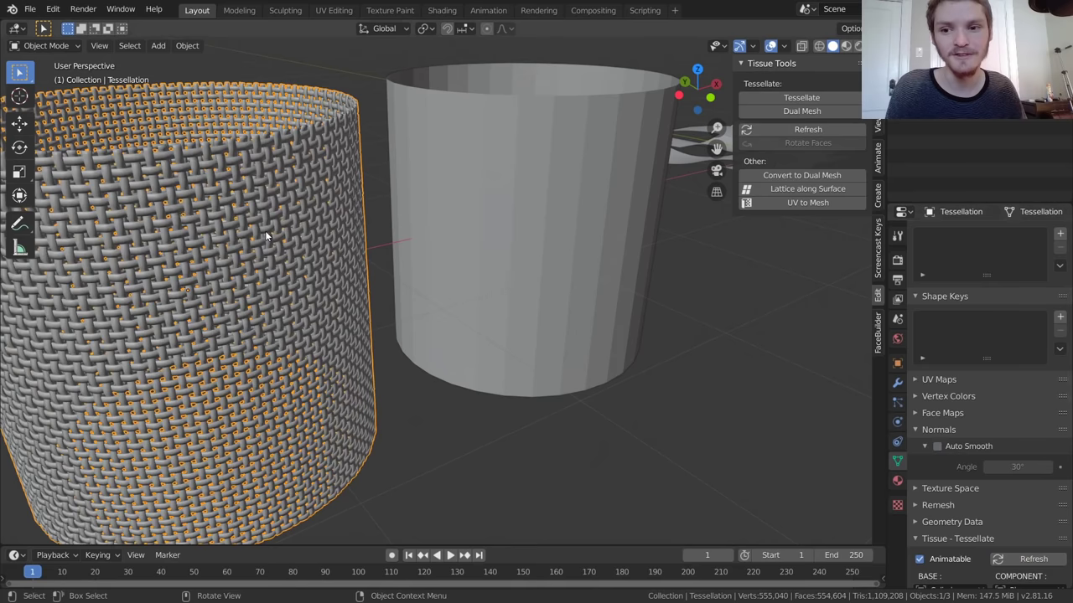
middle_click_drag(265, 230, 436, 193, "shift")
scroll(436, 192, "up", 2)
left_click(73, 284)
scroll(393, 199, "down", 2)
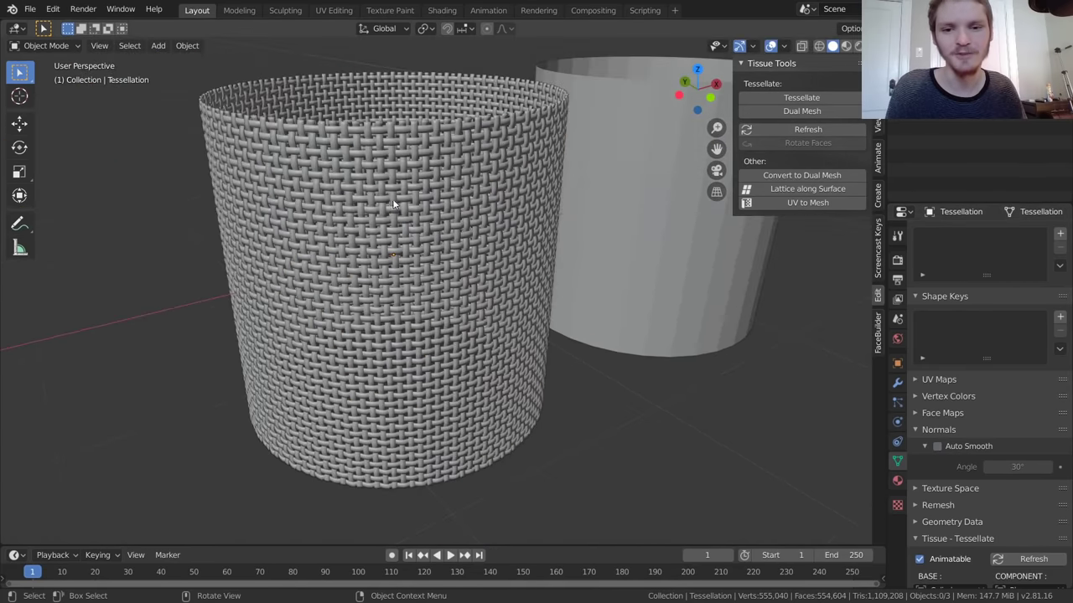
Step: Check the base cylinder's subdivided mesh, and delete both the cylinder and its woven tessellation
middle_click_drag(620, 180, 443, 240, "shift")
left_click(528, 271)
key("Tab")
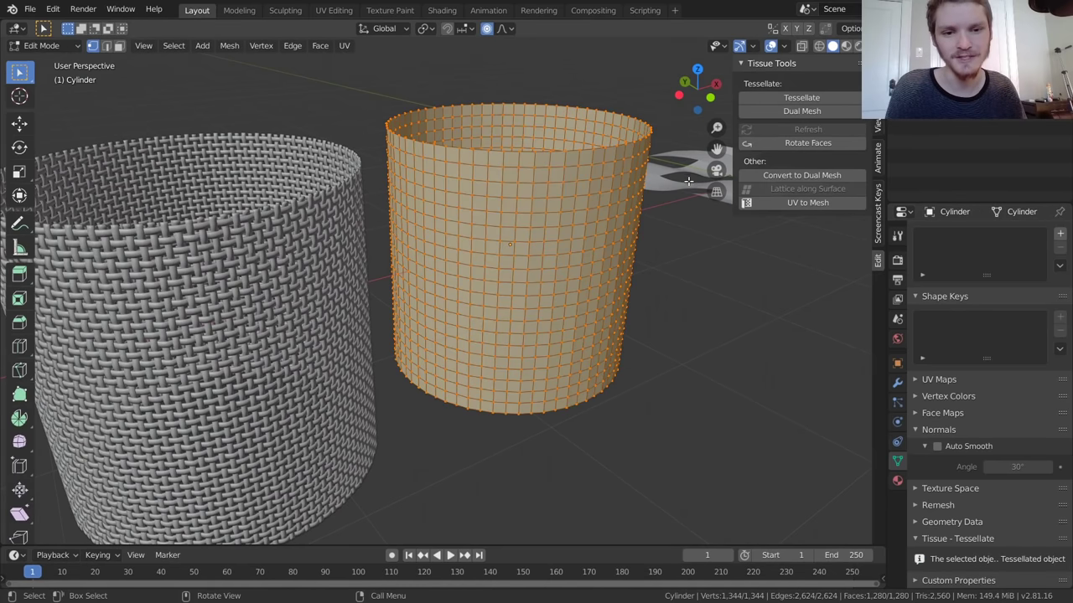
key("Tab")
scroll(494, 233, "down", 2)
key("x")
left_click(453, 250)
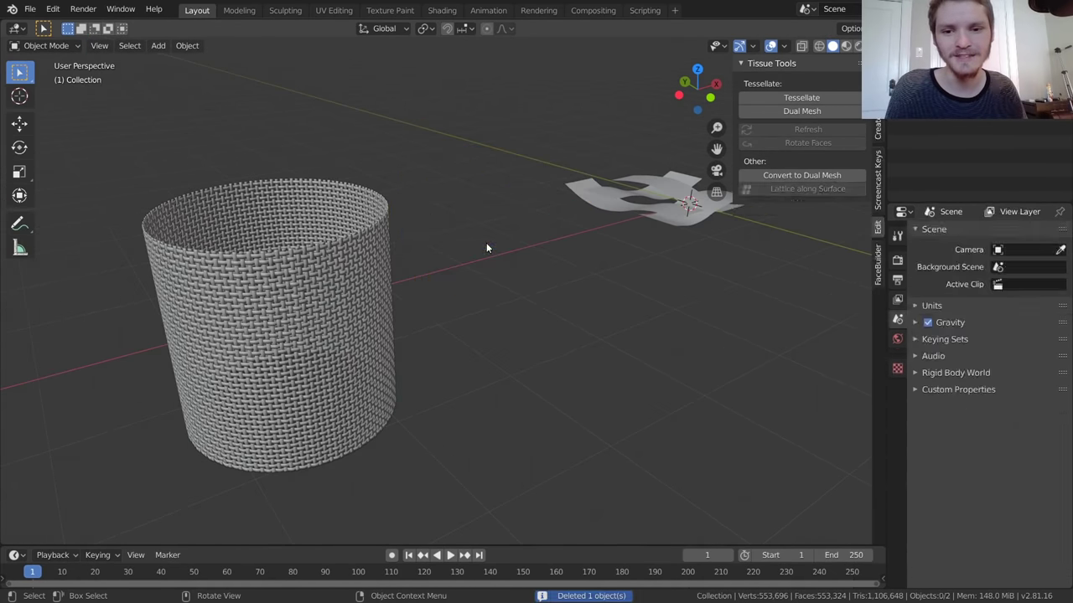
left_click(317, 257)
key("x")
left_click(317, 257)
middle_click_drag(563, 191, 479, 221, "shift")
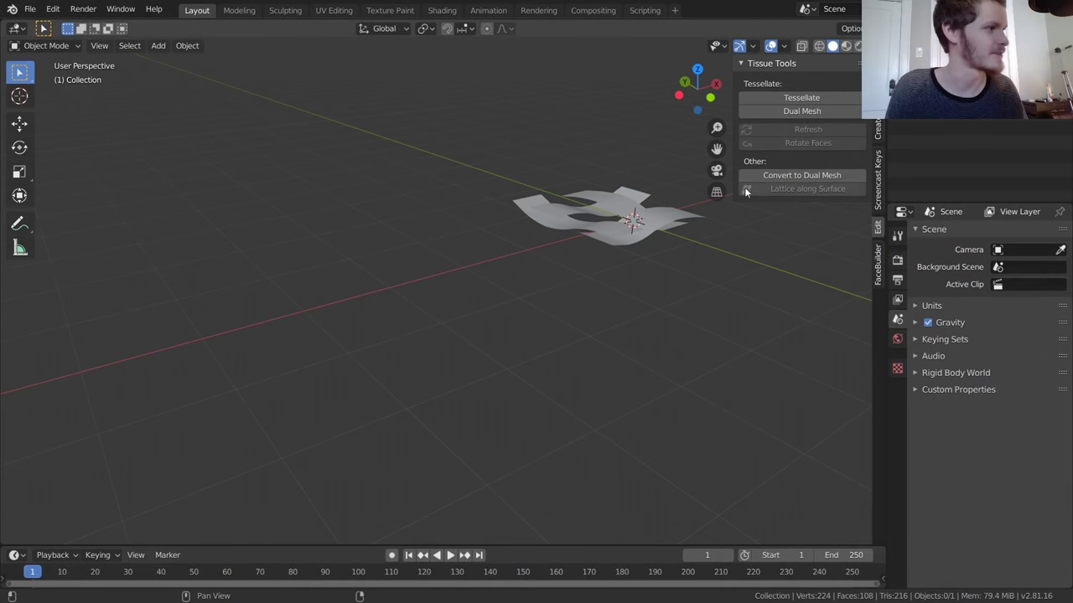
Step: Add a monkey mesh at the default 2 m size and move it -4.62 m along X
scroll(630, 238, "up", 1)
scroll(586, 226, "down", 2)
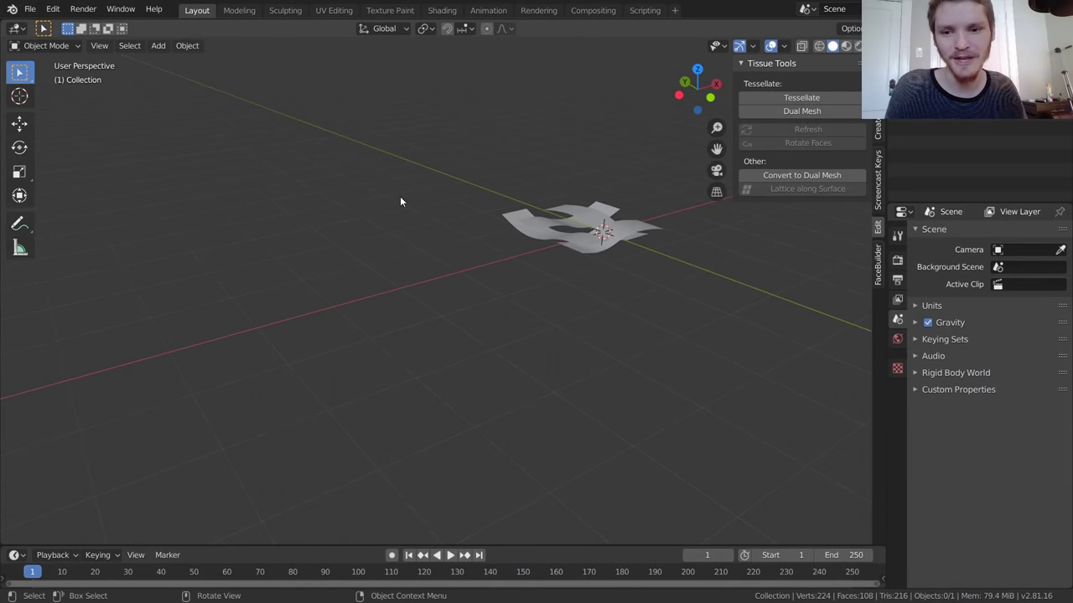
key("shift+a")
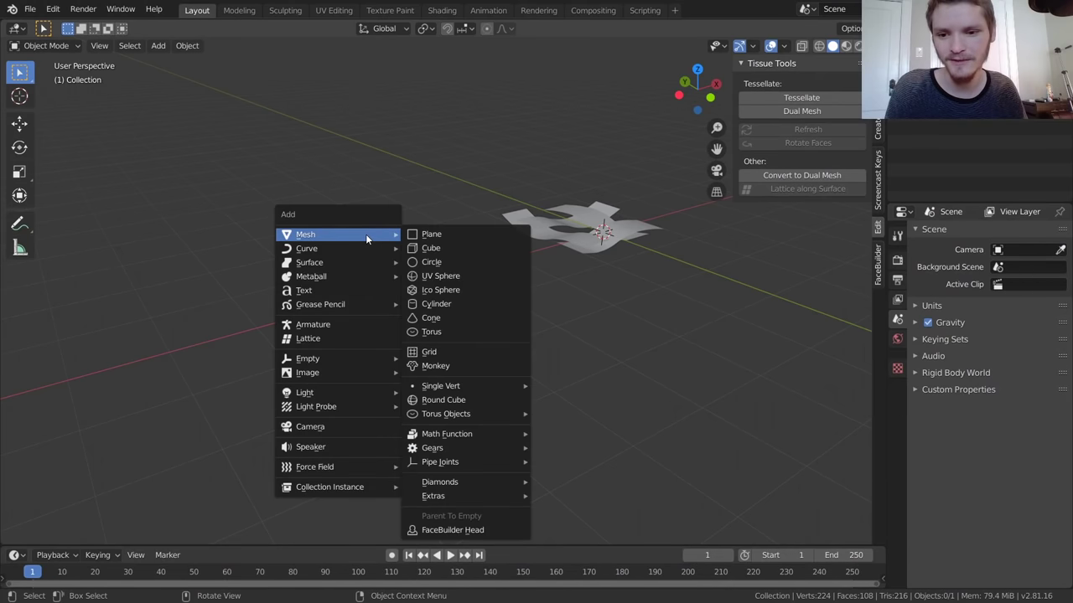
left_click(437, 367)
key("g")
key("x")
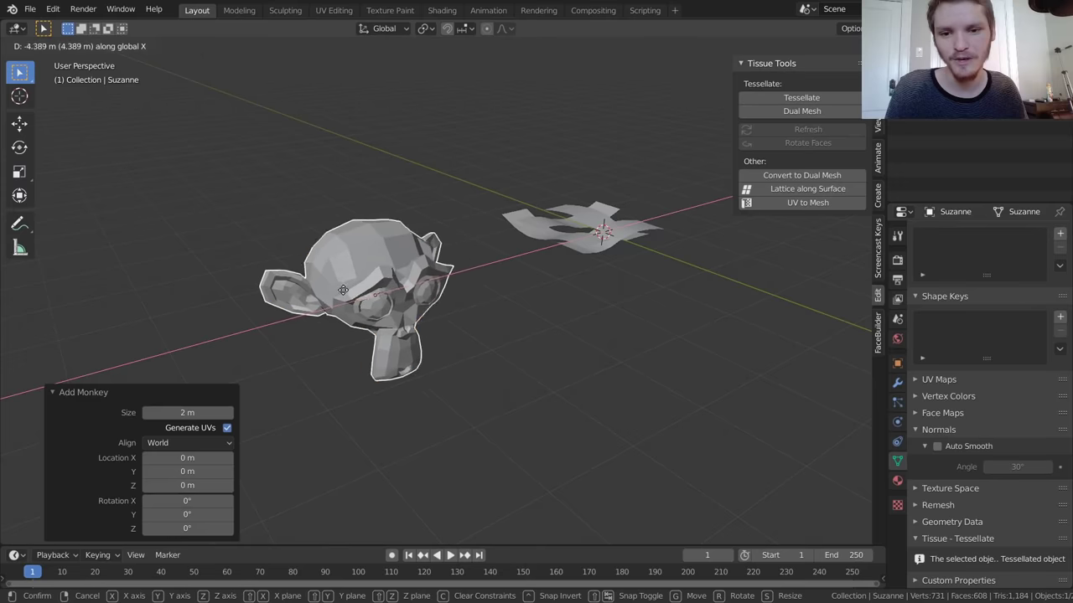
left_click(397, 285)
Step: Examine the monkey's face topology around the eyes up close in Edit Mode, using face selection with nothing selected
scroll(394, 281, "up", 5)
middle_click_drag(268, 246, 592, 248, "shift")
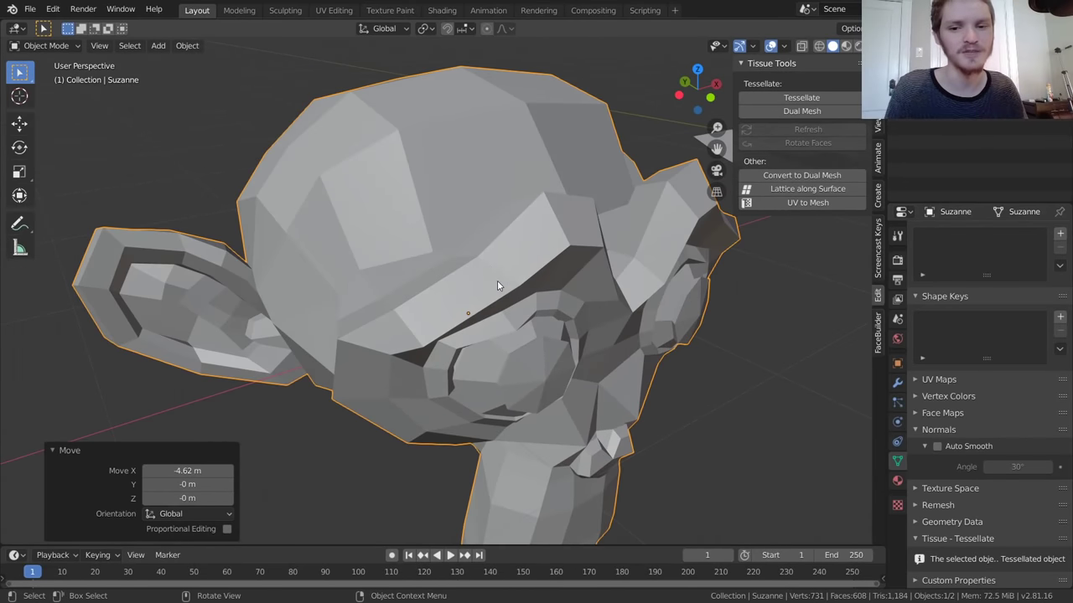
scroll(497, 280, "up", 2)
middle_click_drag(496, 280, 517, 214)
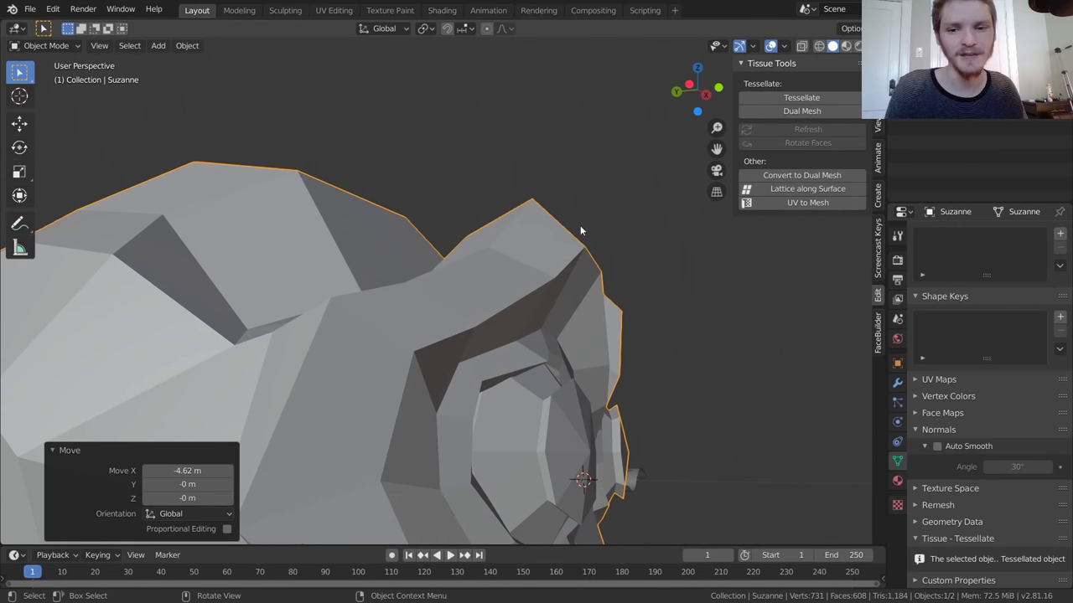
middle_click_drag(593, 230, 461, 208)
scroll(462, 209, "down", 3)
scroll(515, 283, "up", 2)
scroll(515, 283, "up", 3)
key("Tab")
scroll(457, 285, "up", 2)
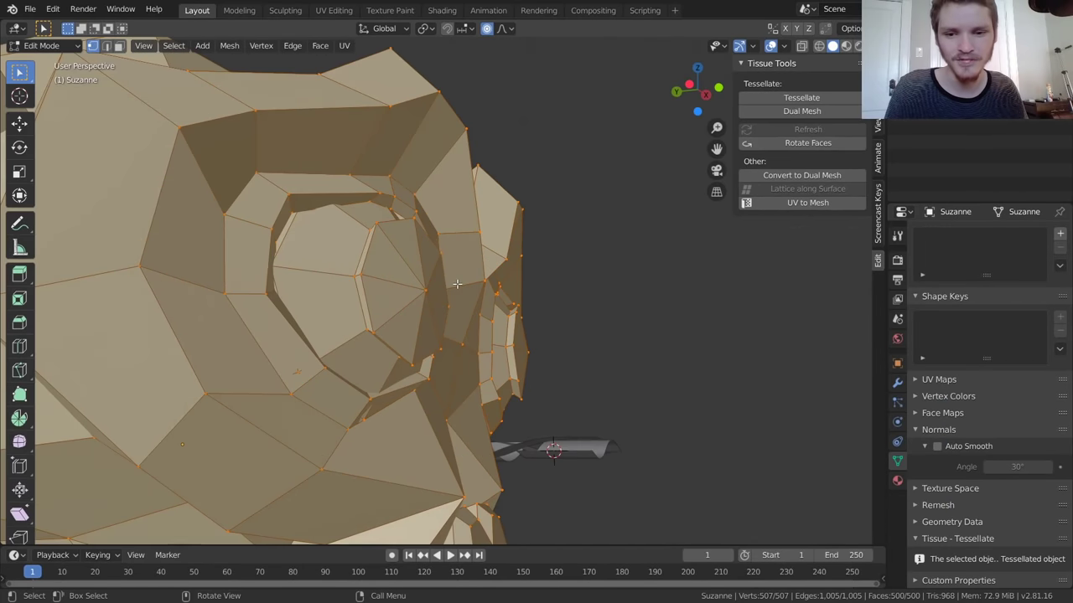
middle_click_drag(457, 285, 300, 299)
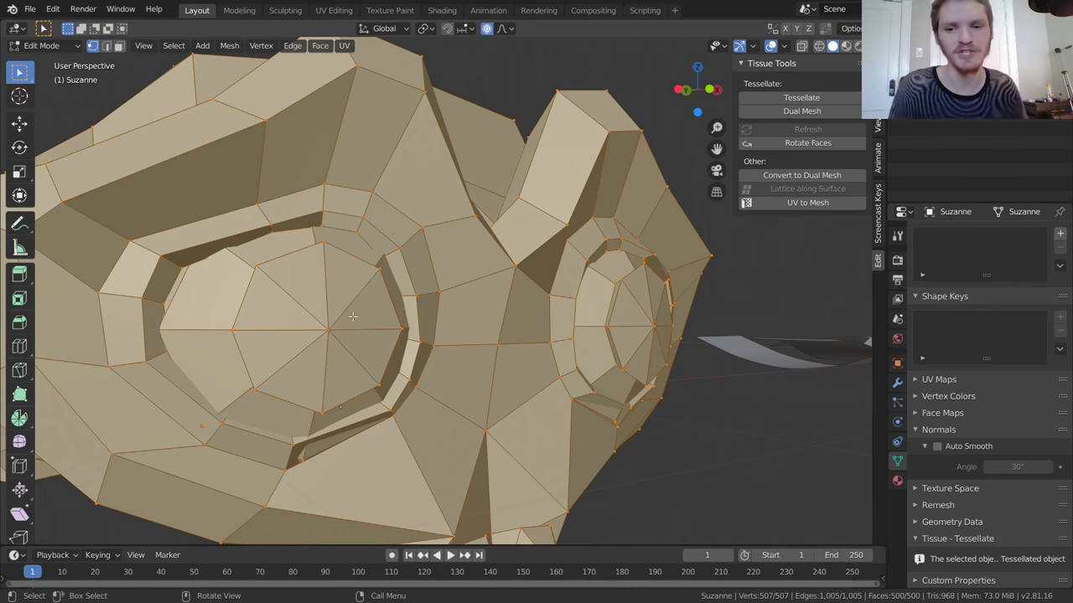
left_click(284, 314)
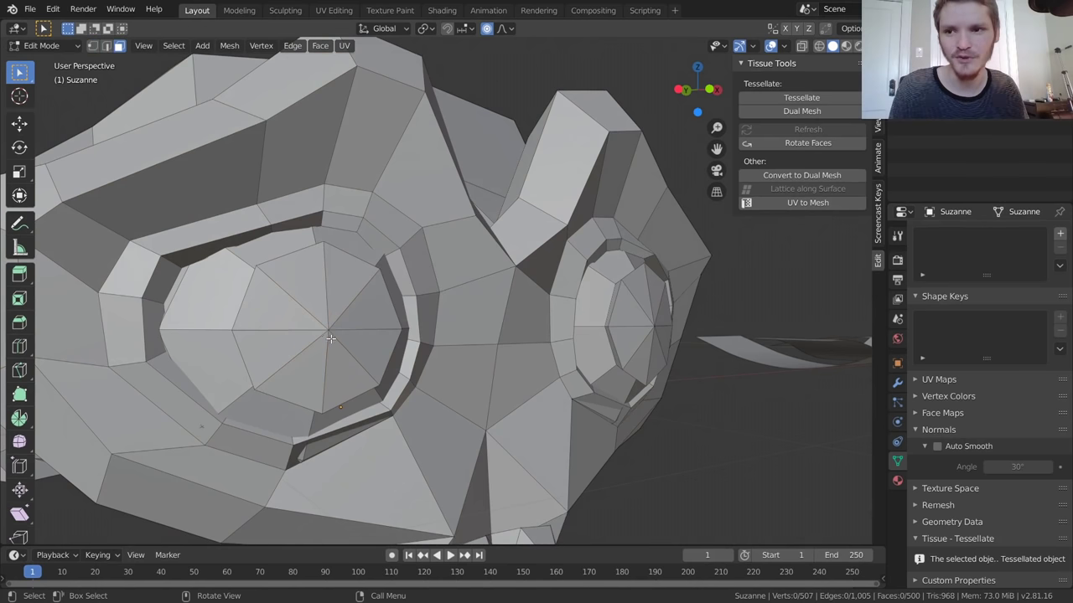
Step: Highlight the eight triangular faces meeting at the centre of the monkey's eye, and return to Object Mode
left_click_drag(329, 357, 301, 313)
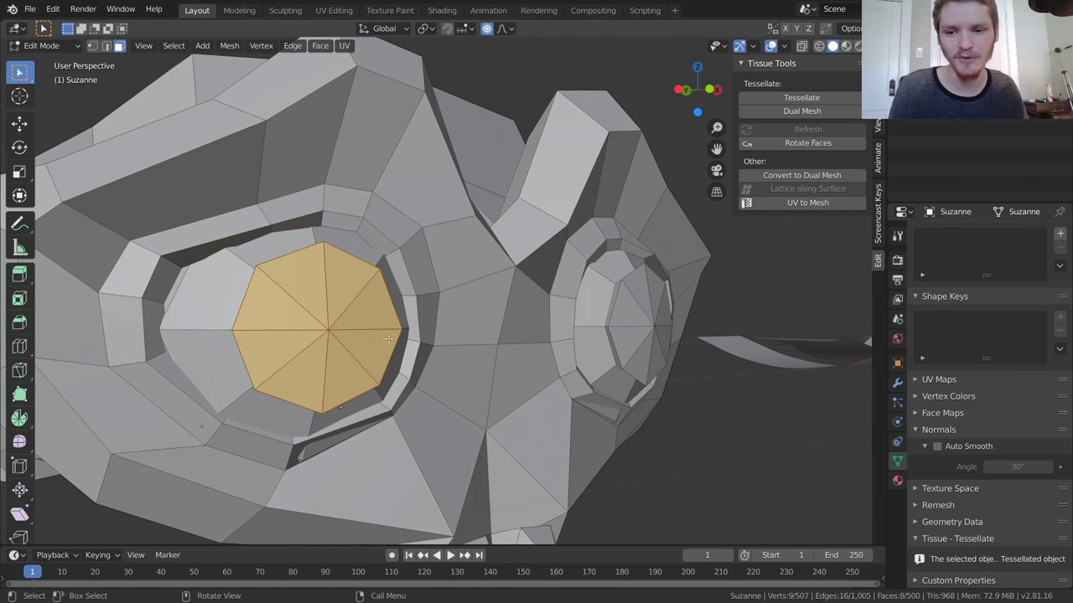
scroll(452, 337, "down", 5)
key("Tab")
Step: Tessellate the weave tile over the monkey with Quad fill mode, Bounds coordinates and Proportional thickness at scale 1.00
scroll(434, 335, "down", 3)
left_click(715, 316)
left_click(512, 311, "shift")
middle_click_drag(667, 262, 728, 351)
middle_click_drag(476, 197, 424, 227, "shift")
left_click(819, 98)
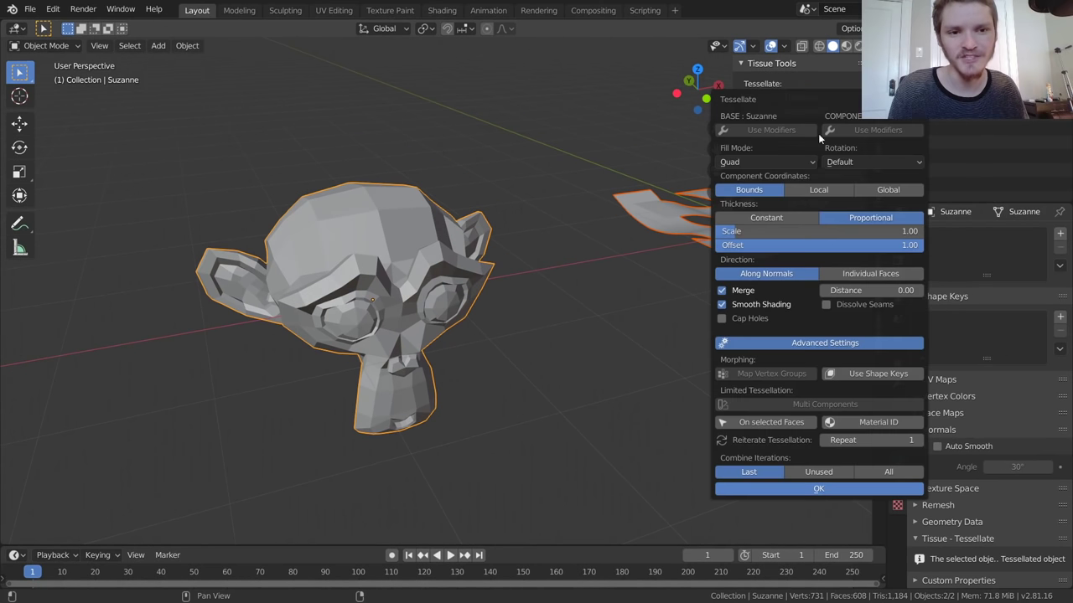
left_click(819, 488)
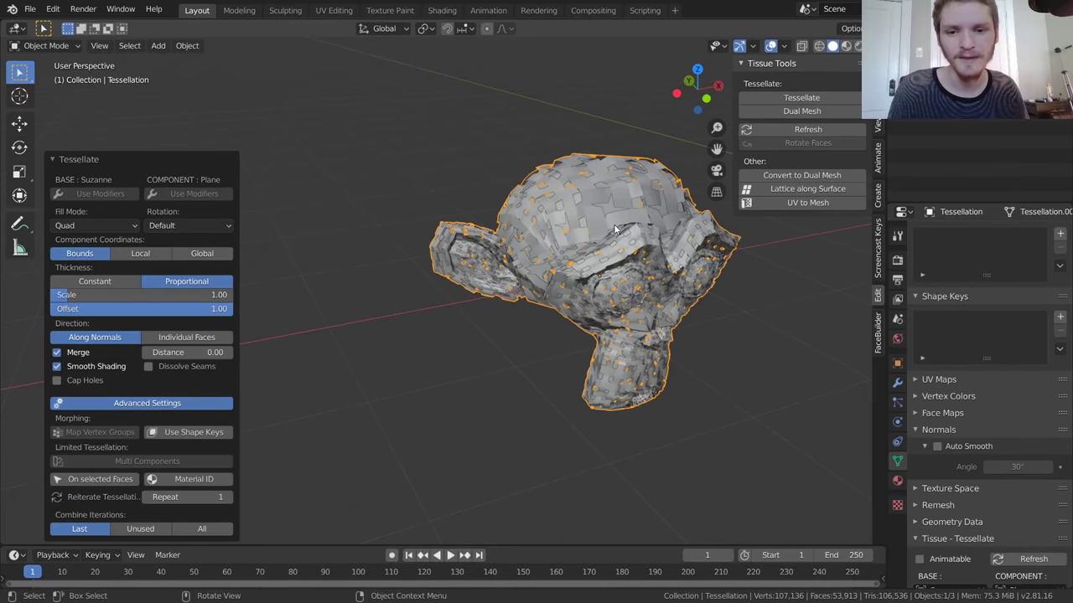
Step: Move the woven monkey -3.13 m along X, away from its base mesh
key("g")
key("x")
left_click(448, 248)
Step: Examine the weave up close on the monkey's forehead, brow and eye centre, and check how it follows the base topology
middle_click_drag(280, 226, 348, 167, "shift")
scroll(575, 318, "up", 2)
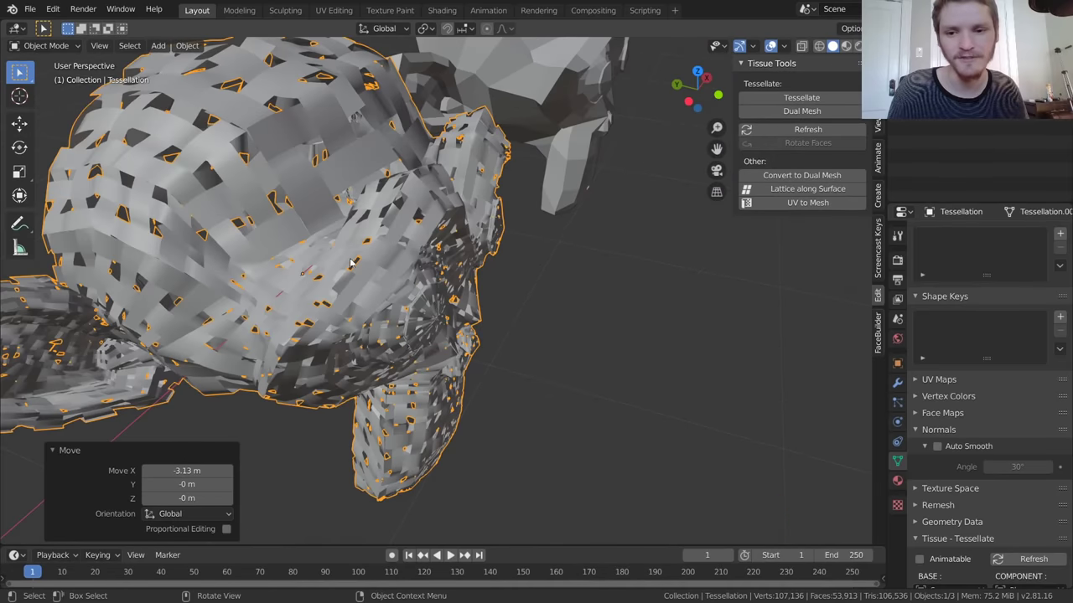
scroll(347, 264, "up", 3)
middle_click_drag(299, 254, 440, 285)
scroll(450, 150, "up", 2)
mouse_move(465, 226)
middle_mouse_down()
mouse_move(452, 243)
mouse_move(463, 226)
middle_mouse_up()
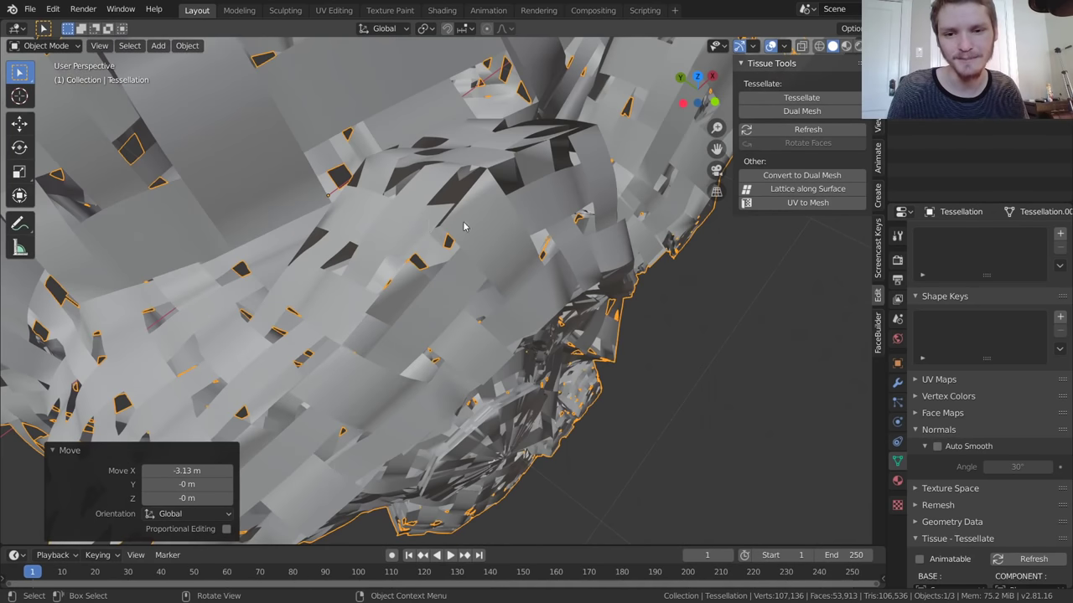
left_click(801, 97)
left_click(605, 397)
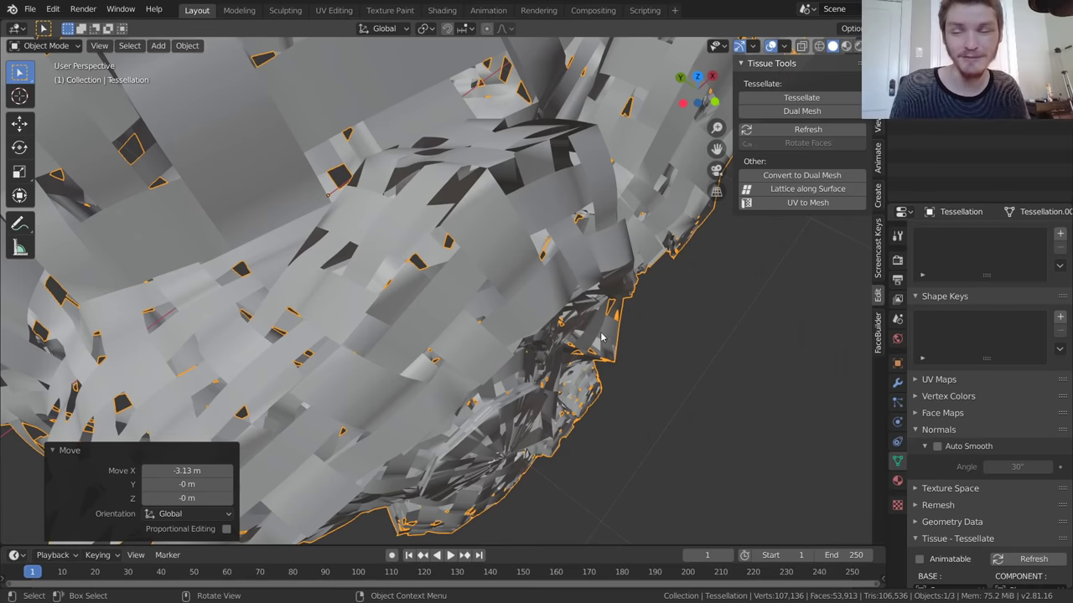
scroll(578, 307, "down", 4)
middle_click_drag(529, 350, 453, 272)
scroll(443, 282, "up", 8)
scroll(471, 270, "down", 1)
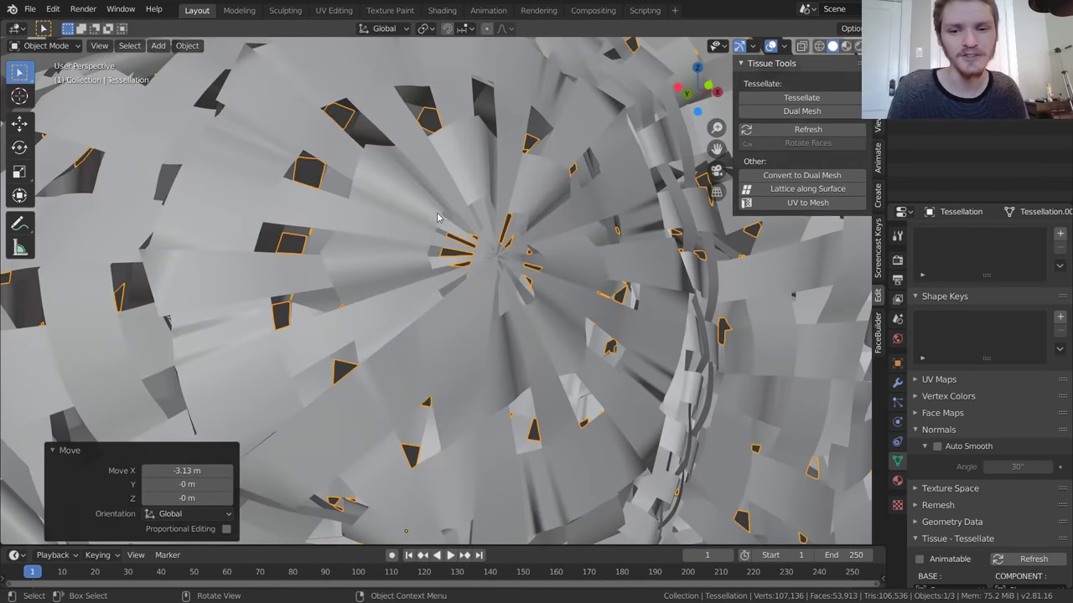
scroll(439, 216, "down", 8)
scroll(486, 344, "up", 3)
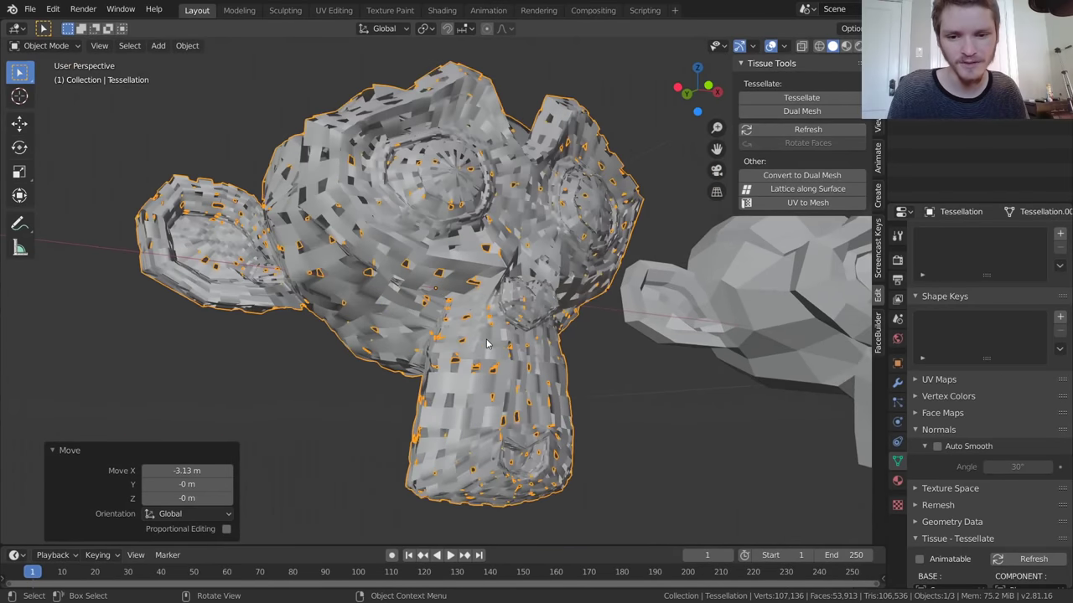
Step: Add a Solidify modifier to the woven monkey with the default 0.01 m thickness
scroll(487, 344, "up", 1)
middle_click_drag(487, 344, 549, 326, "shift")
left_click(897, 382)
left_click(989, 233)
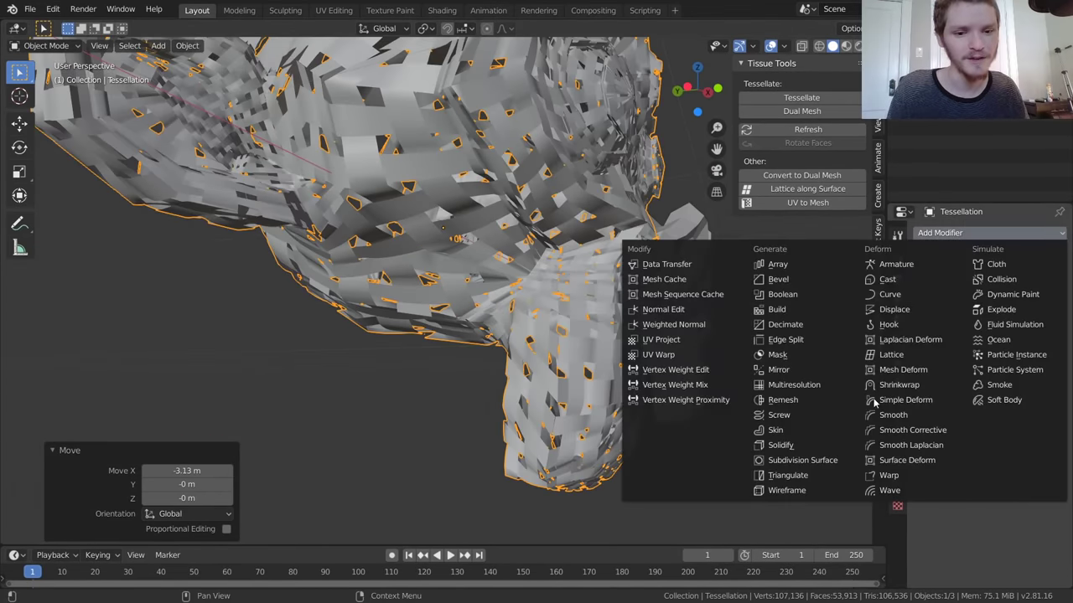
left_click(788, 445)
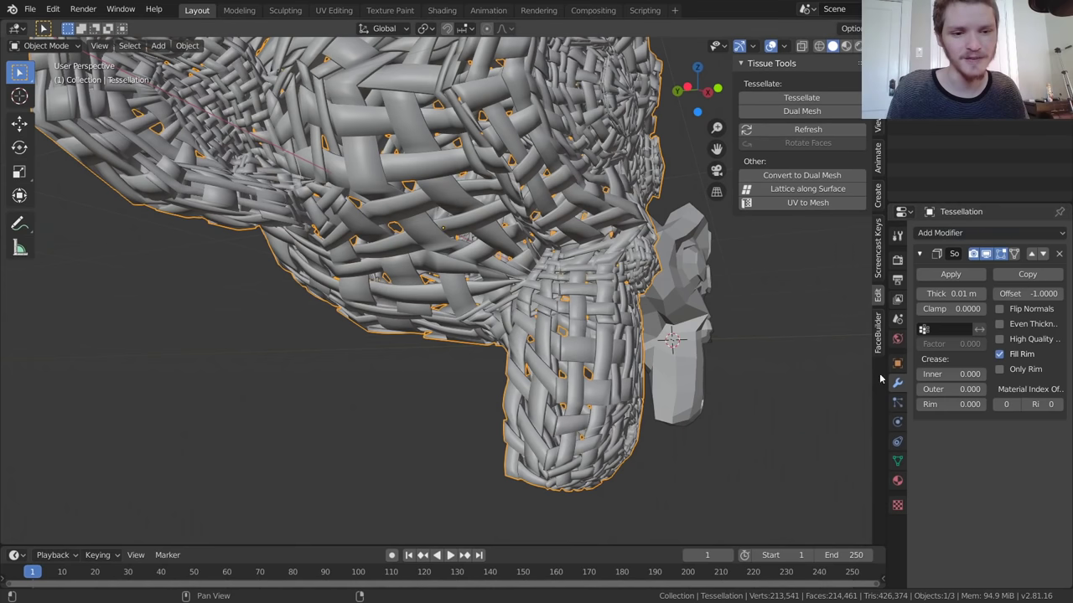
Step: Enable Auto Smooth on the woven monkey's normals with an angle of 45°, and view the whole head
left_click(898, 461)
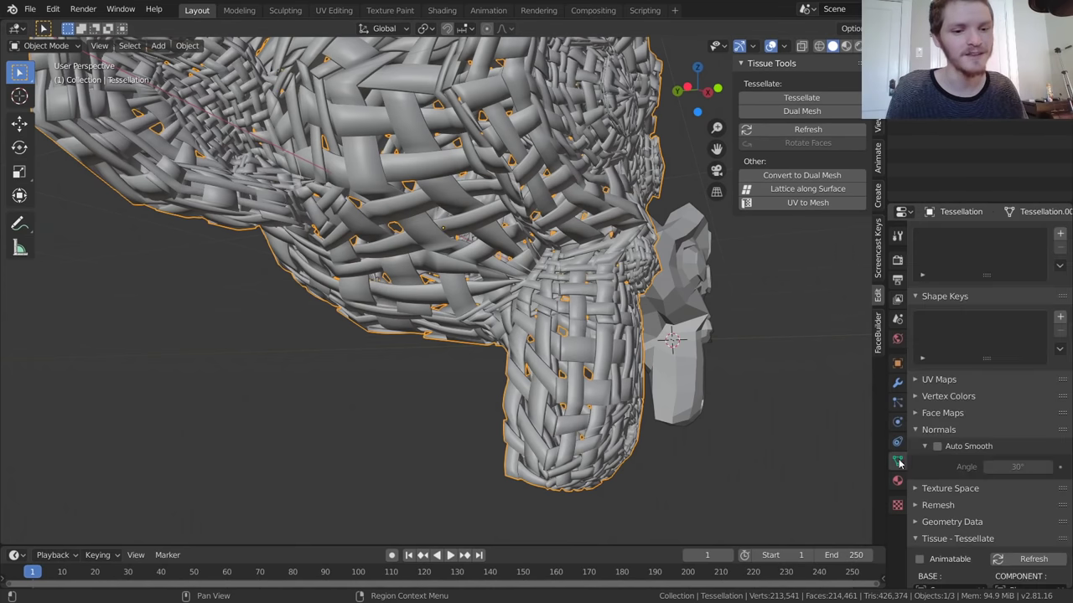
left_click(937, 446)
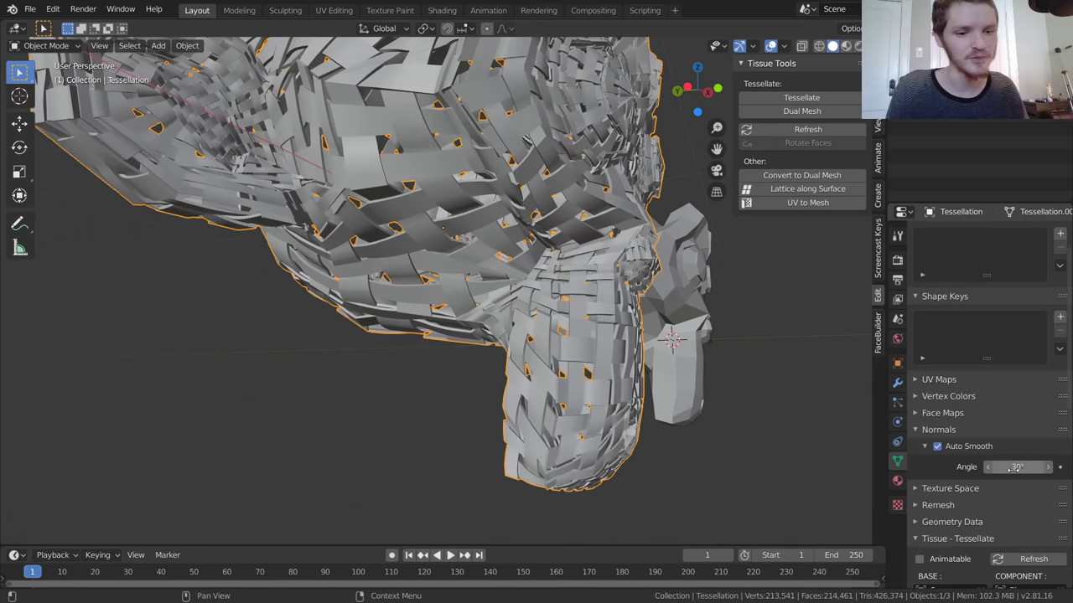
left_click(1017, 467)
type("45")
key("Return")
scroll(679, 333, "down", 2)
mouse_move(502, 243)
middle_mouse_down()
mouse_move(454, 256)
mouse_move(556, 265)
mouse_move(292, 237)
mouse_move(194, 254)
mouse_move(381, 261)
middle_mouse_up()
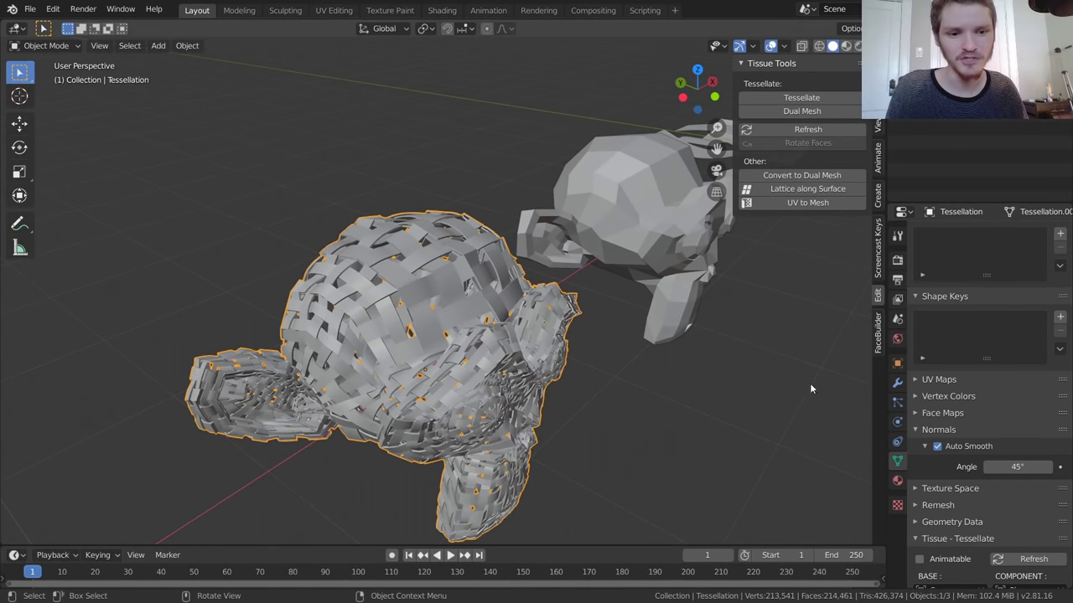
Step: Delete the woven monkey, and add and apply a Catmull-Clark Subdivision Surface modifier at viewport level 1 on the base monkey
key("Delete")
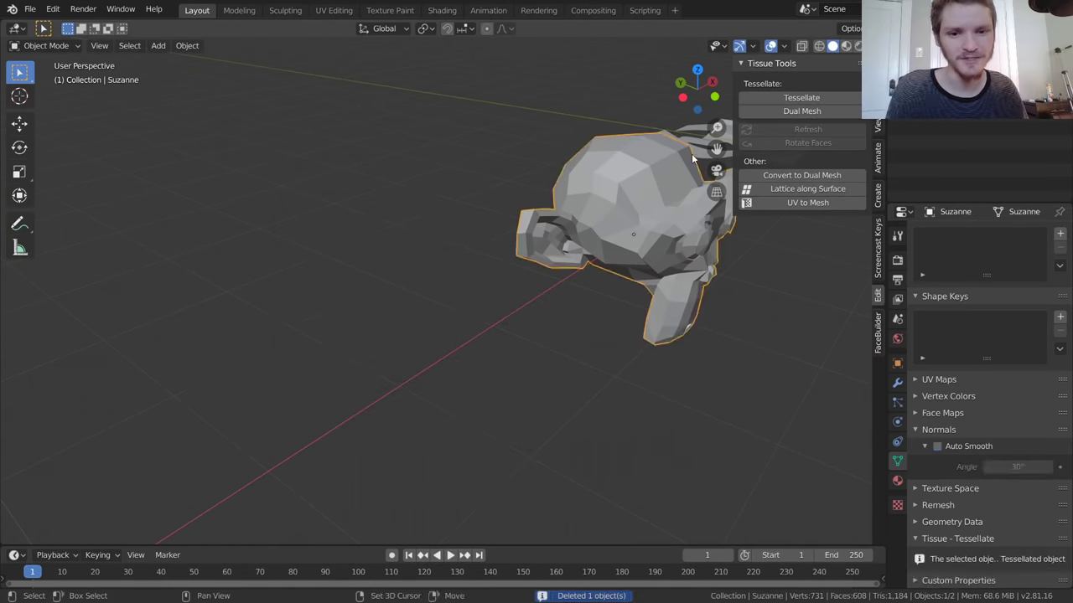
middle_click_drag(692, 159, 559, 204, "shift")
left_click(897, 382)
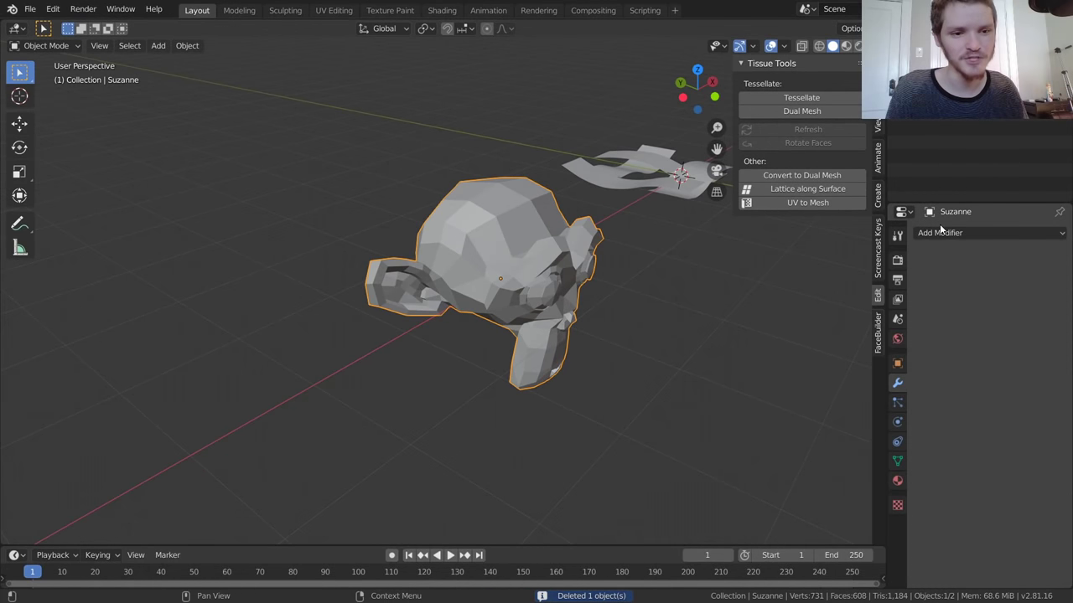
left_click(940, 232)
left_click(796, 460)
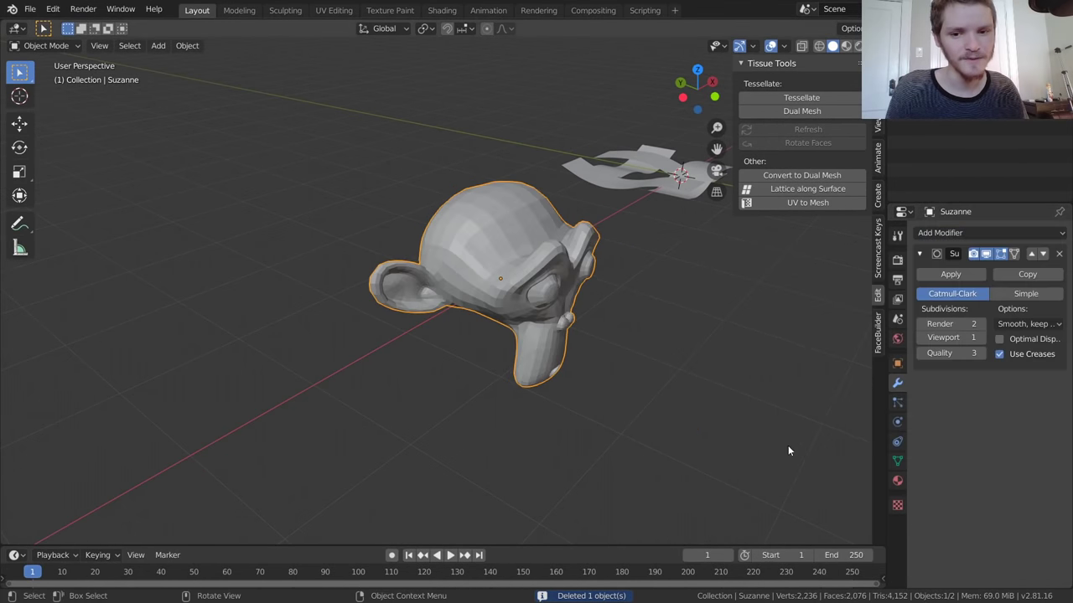
scroll(533, 232, "up", 3)
left_click(951, 274)
Step: Tessellate the weave tile over the subdivided monkey, keeping Quad fill mode, Bounds coordinates and Proportional thickness
middle_click_drag(529, 239, 647, 190)
left_click(645, 159)
left_click(398, 253, "shift")
left_click(819, 97)
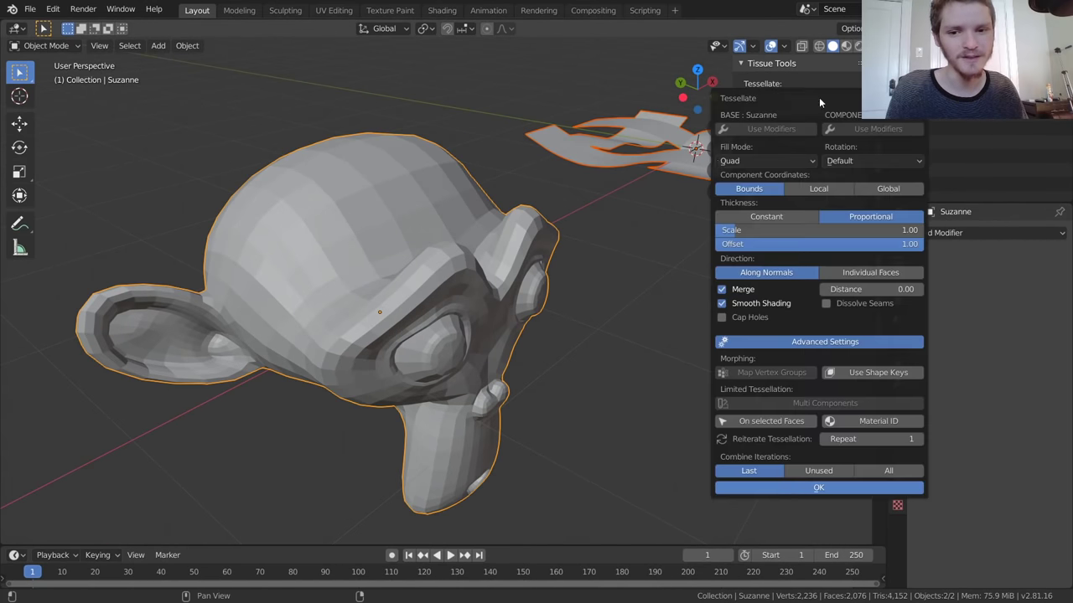
left_click(829, 490)
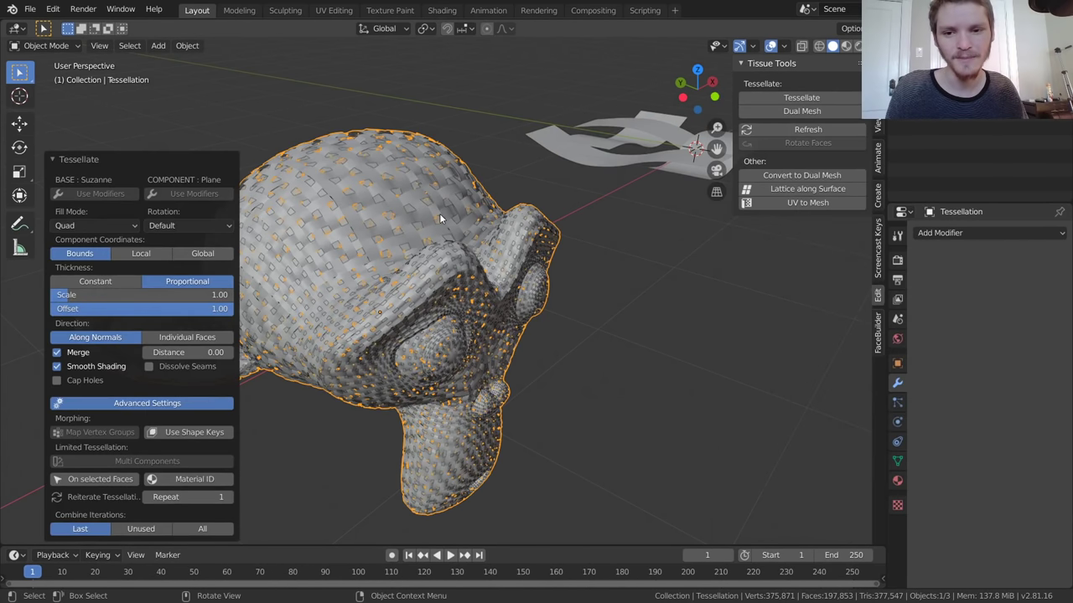
Step: Move the finer woven monkey -2.53 m along X, beside its subdivided base
scroll(439, 213, "down", 4)
key("g")
key("x")
left_click(474, 335)
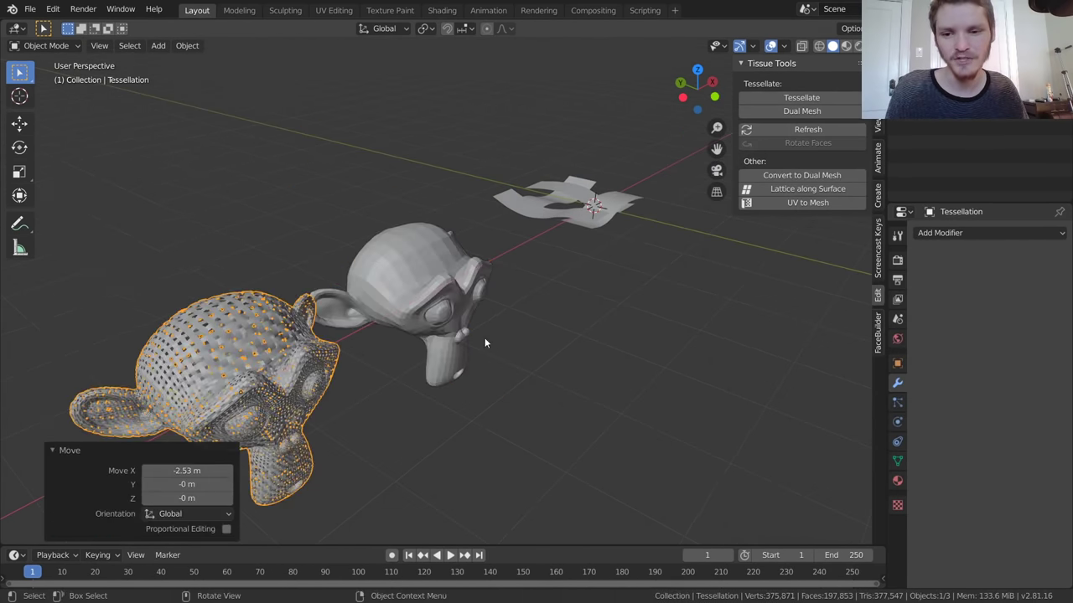
Step: Inspect the denser weave around the monkey's brow up close, and compare the whole head with its base mesh
scroll(448, 255, "up", 5)
middle_click_drag(420, 255, 448, 244)
scroll(524, 324, "up", 3)
middle_click_drag(523, 324, 512, 286, "shift")
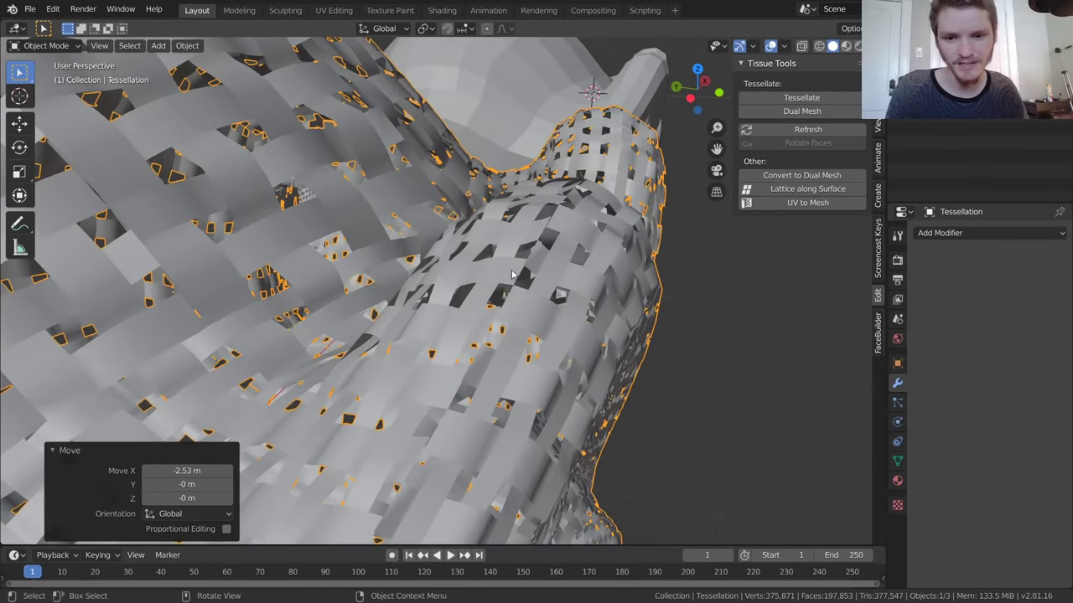
scroll(524, 278, "down", 3)
middle_click_drag(300, 230, 250, 234)
scroll(321, 224, "down", 7)
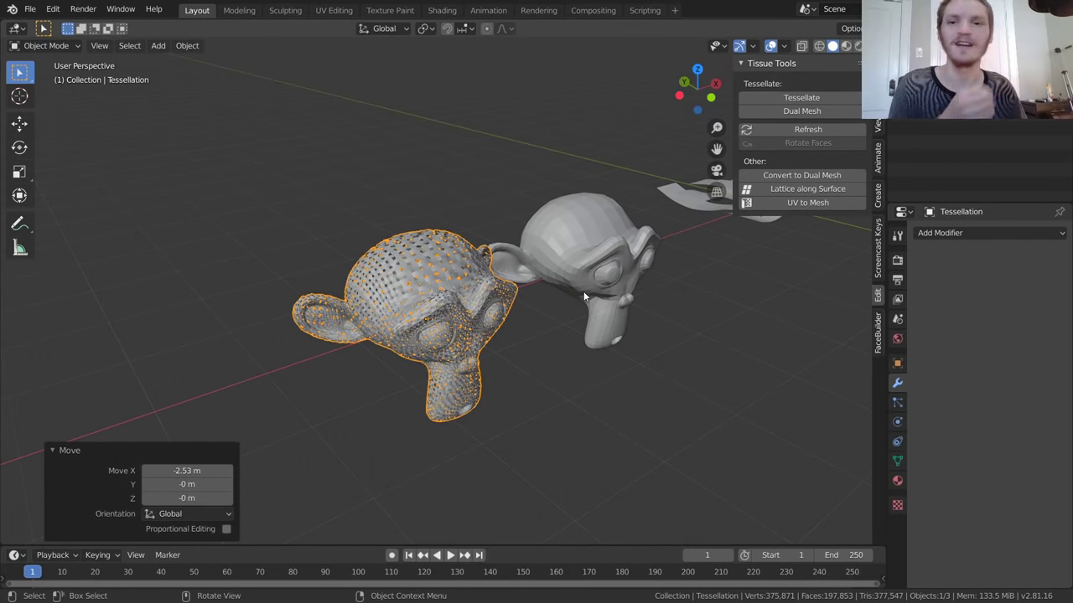